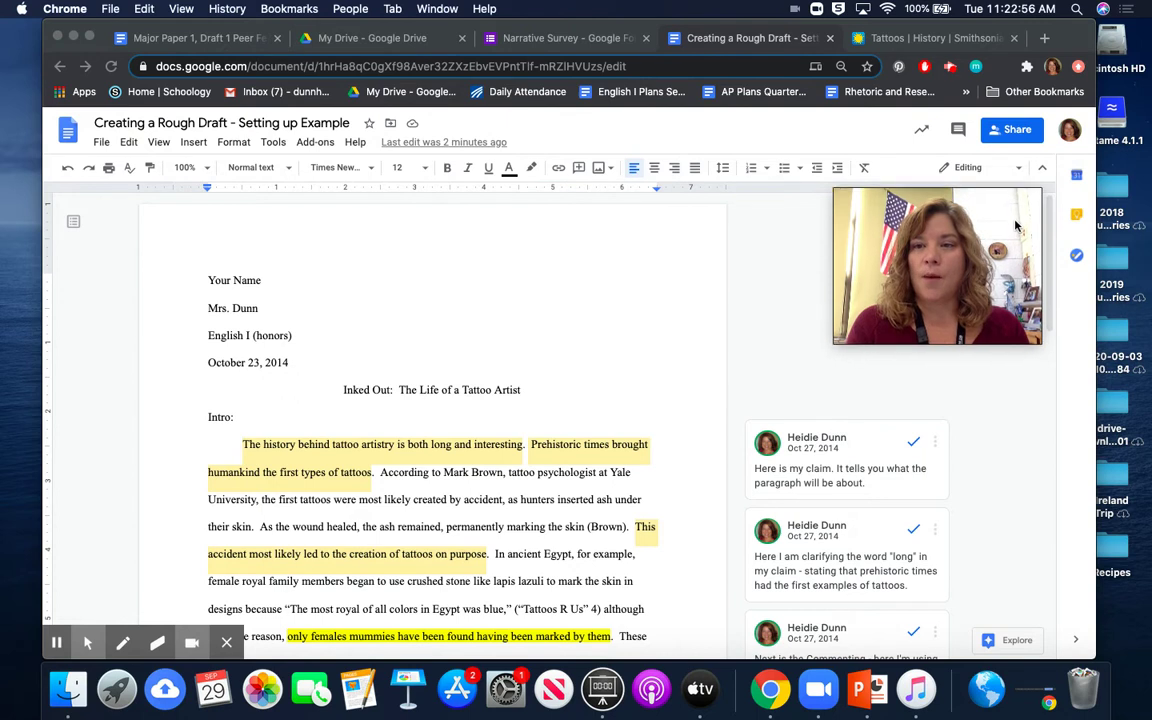
Fix 'only females mummies' to 'only female mummies' in the intro, then bring up the Smithsonian article.
left_click_drag(1049, 208, 1034, 208)
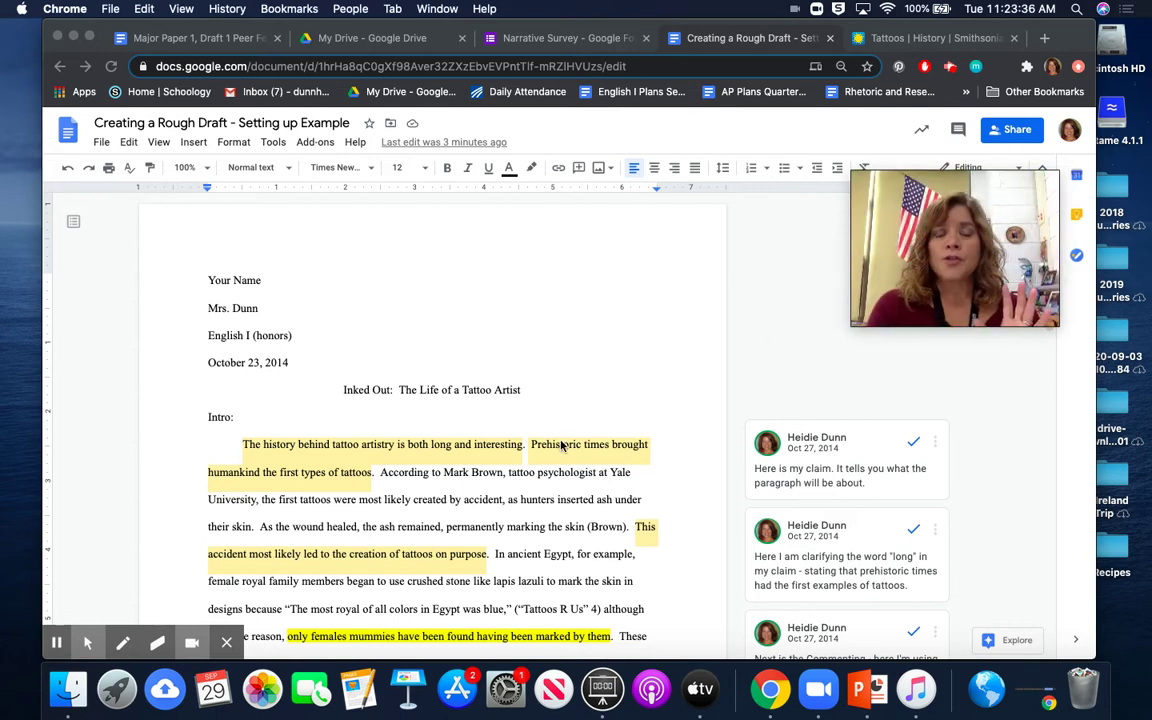
scroll(562, 446, "down", 4)
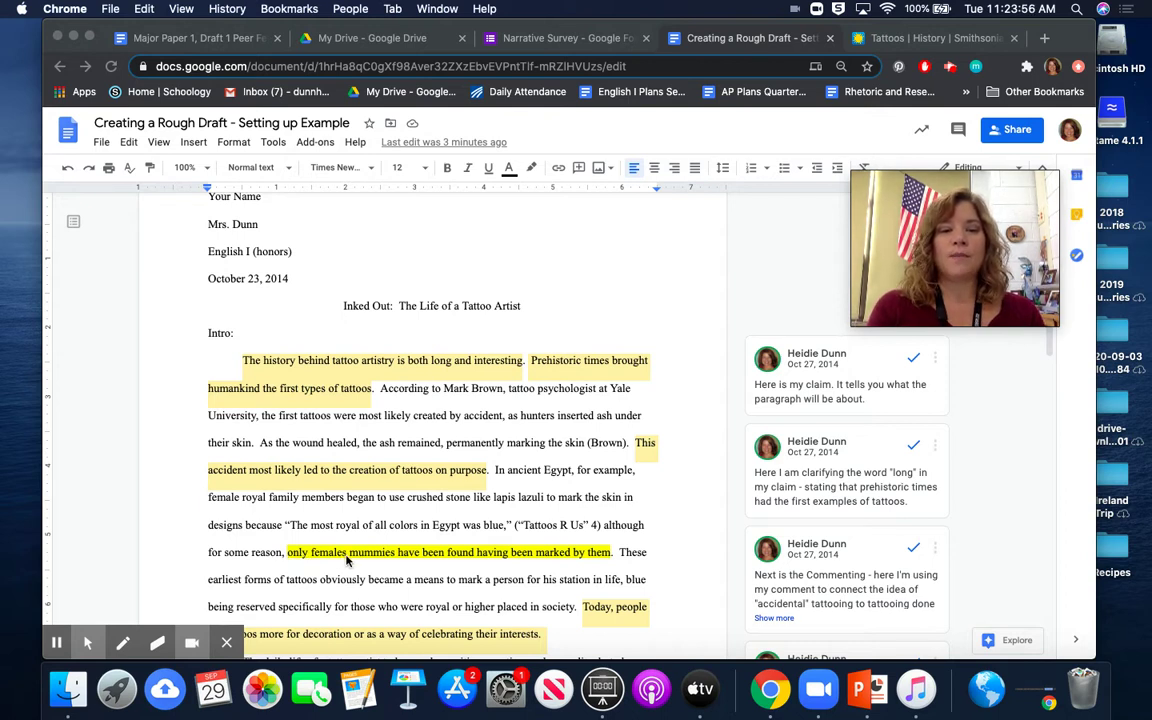
left_click(320, 555)
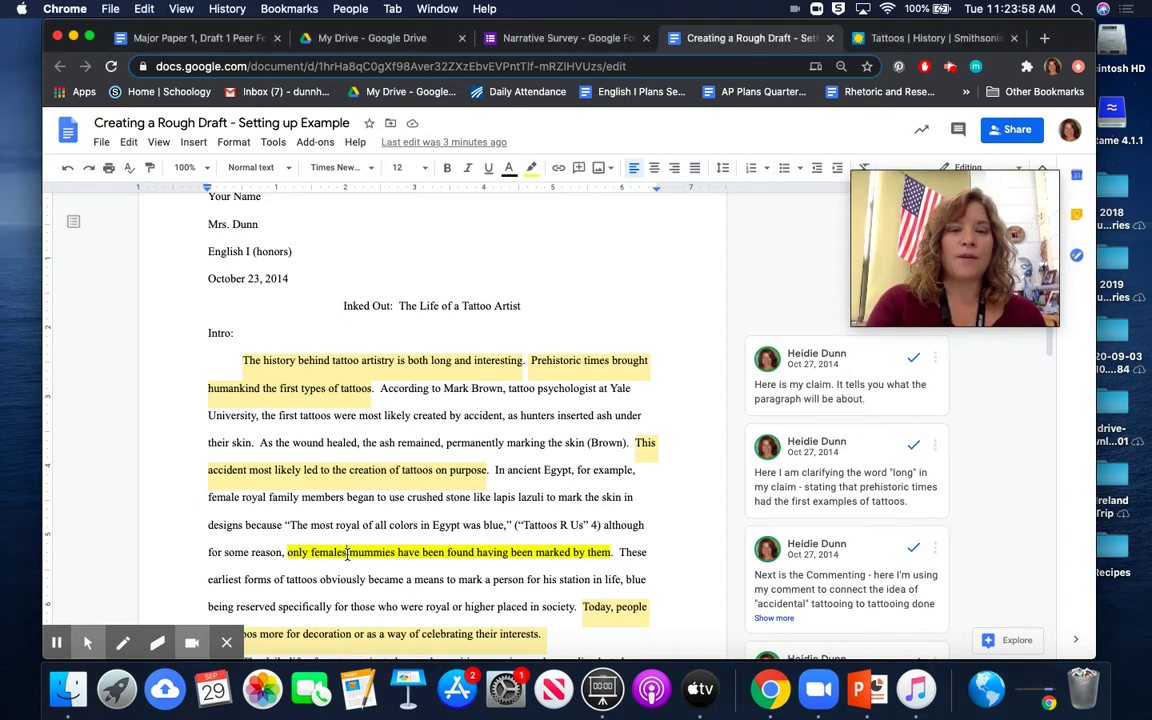
key("BackSpace")
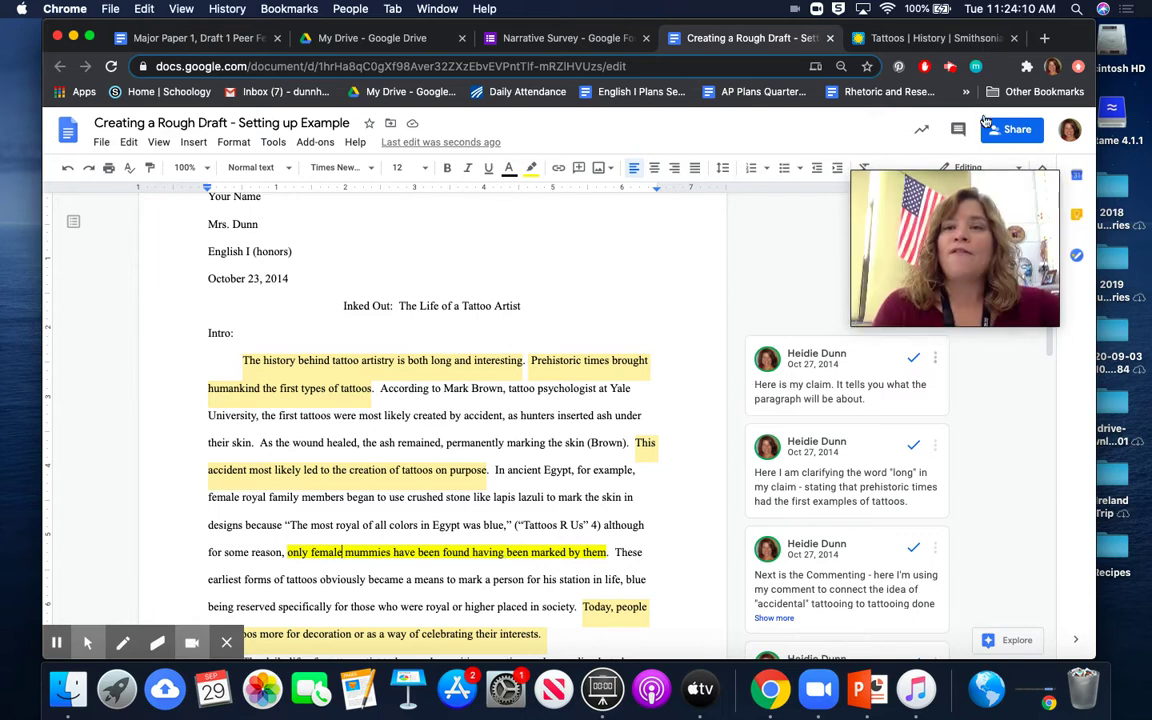
left_click(940, 38)
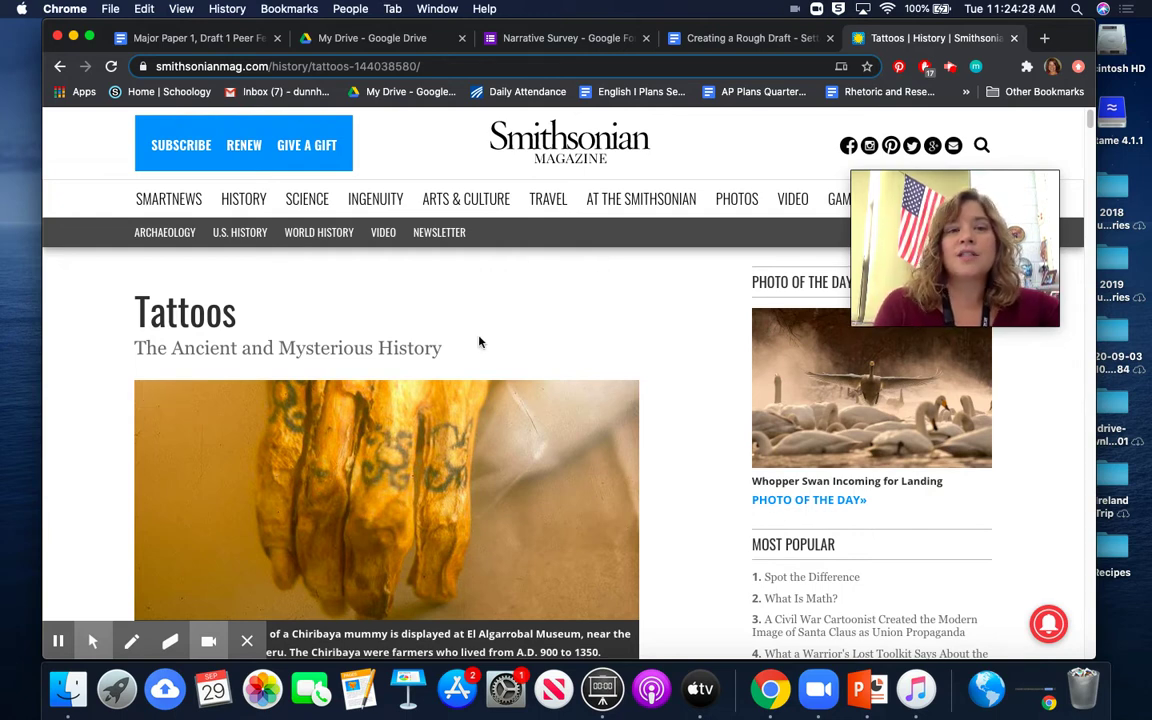
Find and select the article's passage on tattooing as an exclusively female practice in ancient Egypt.
scroll(470, 340, "down", 5)
scroll(480, 337, "down", 3)
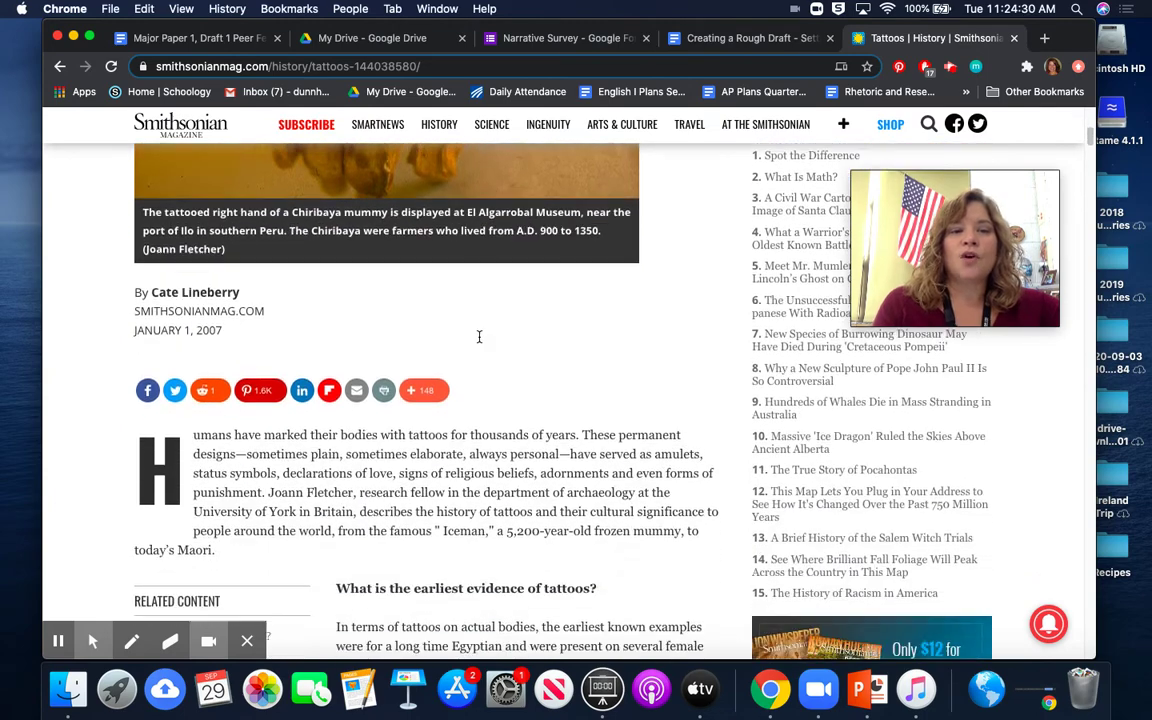
scroll(479, 341, "up", 6)
scroll(479, 341, "up", 2)
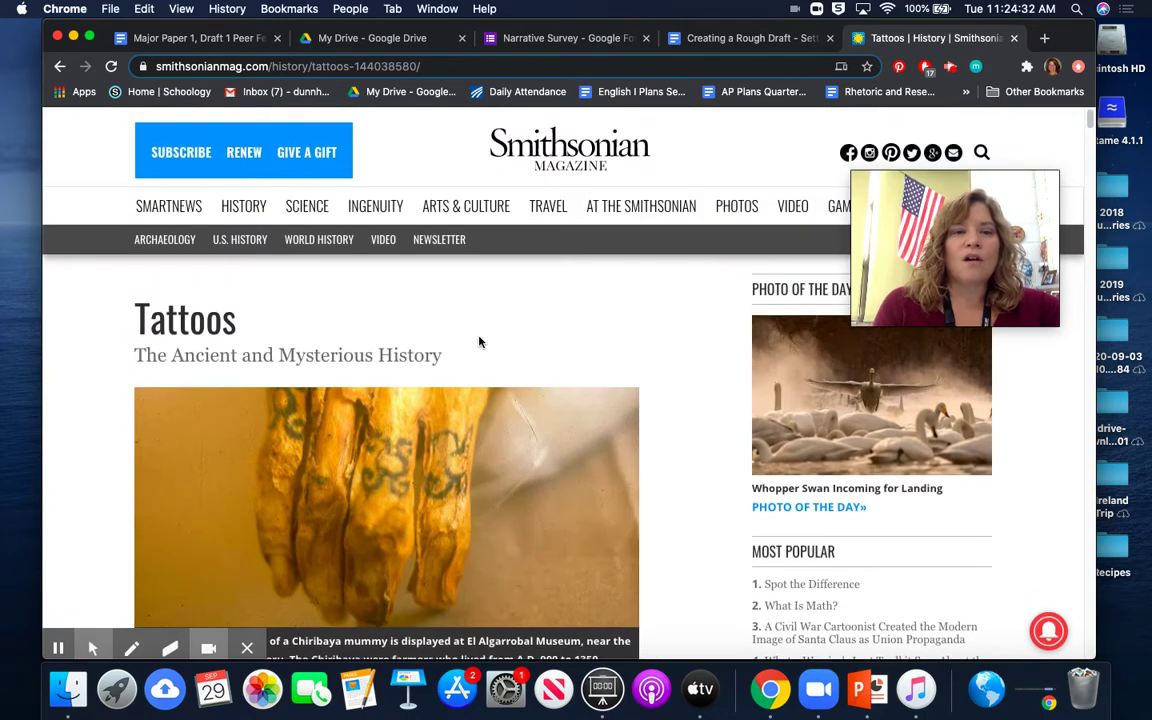
scroll(479, 340, "down", 12)
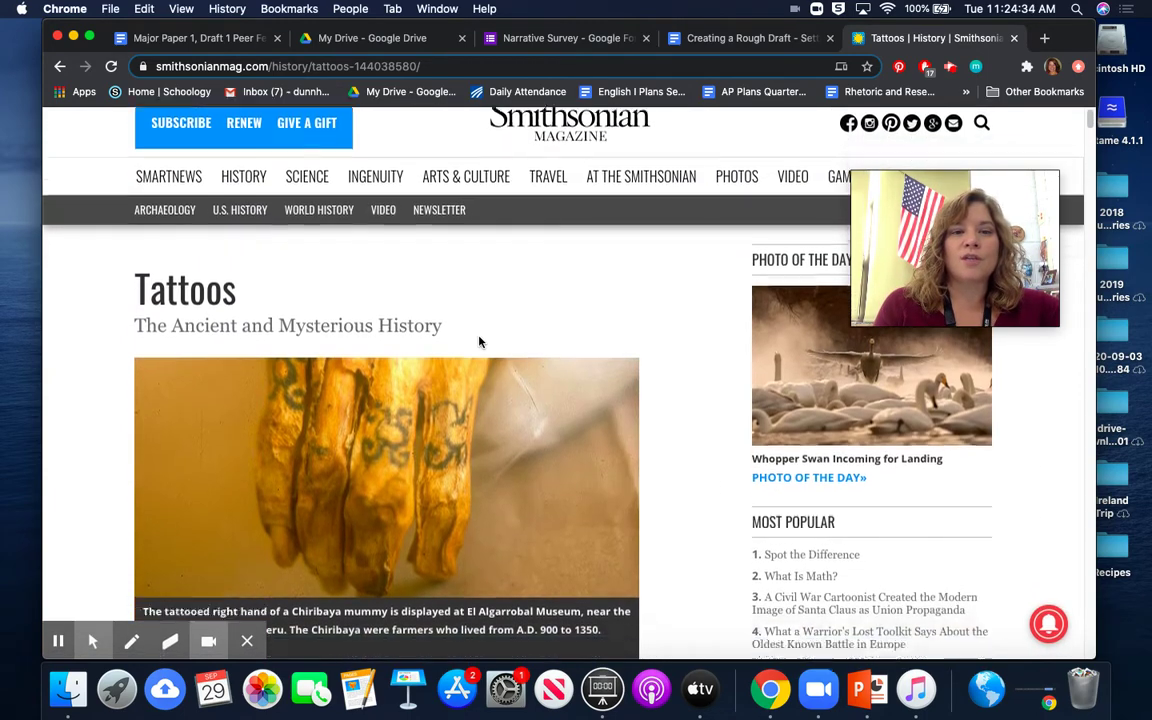
scroll(479, 337, "down", 3)
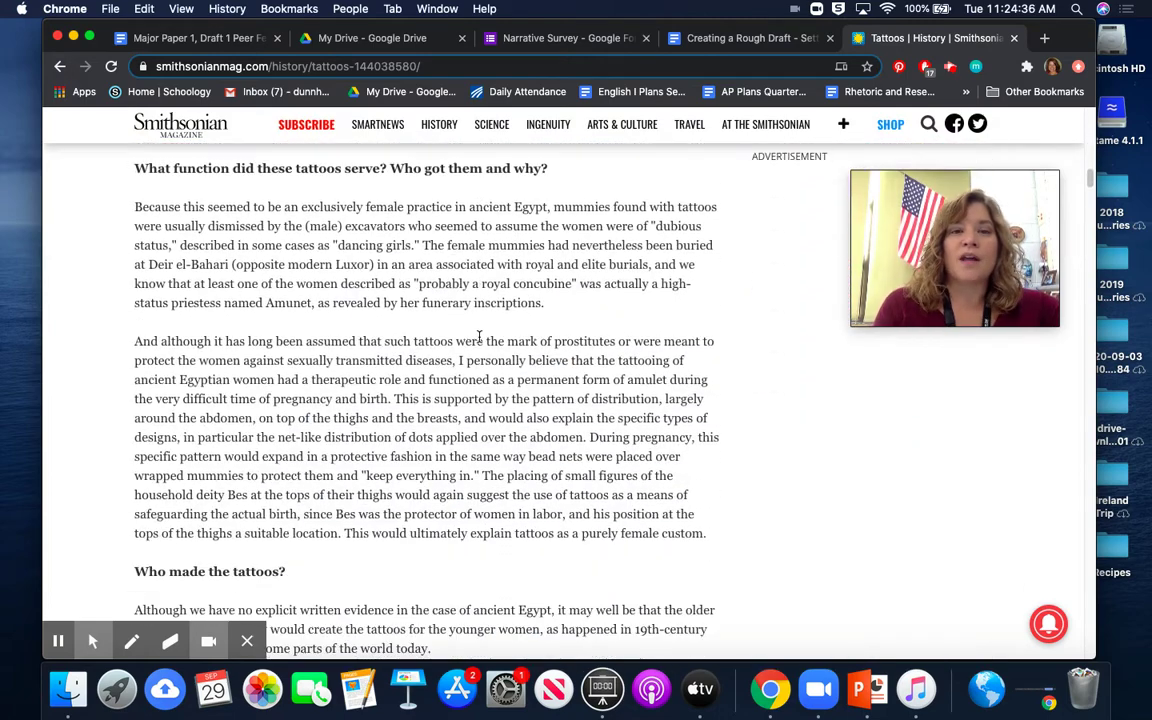
scroll(479, 340, "down", 5)
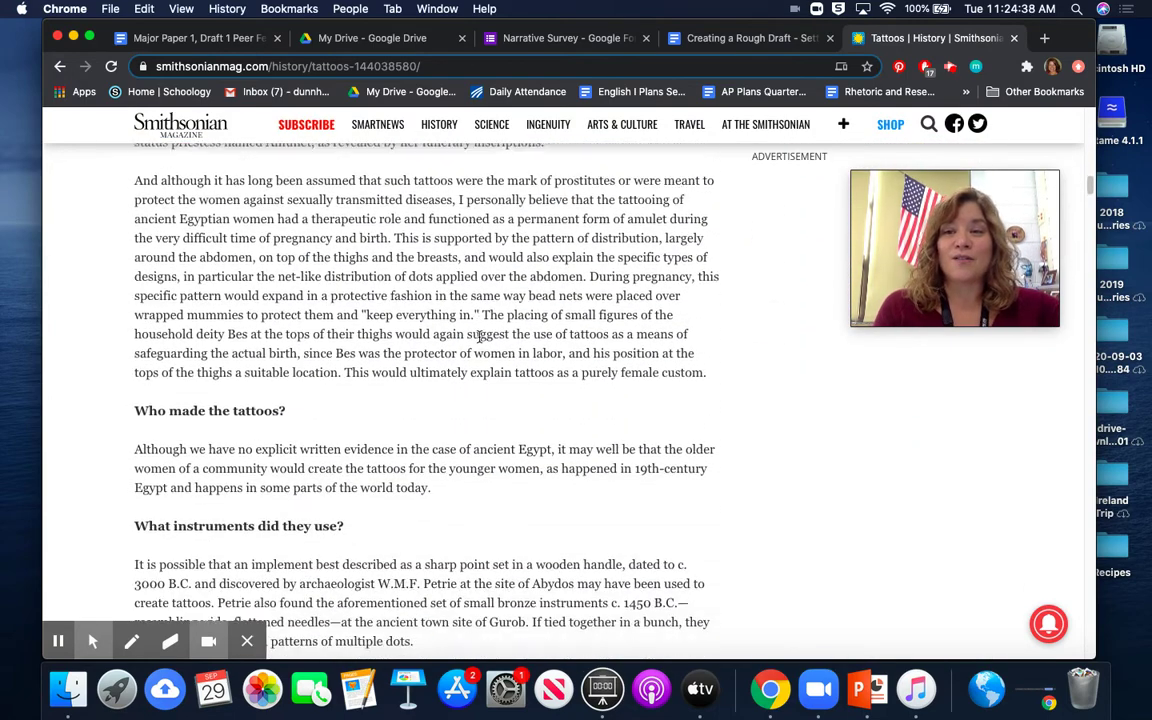
scroll(479, 340, "down", 15)
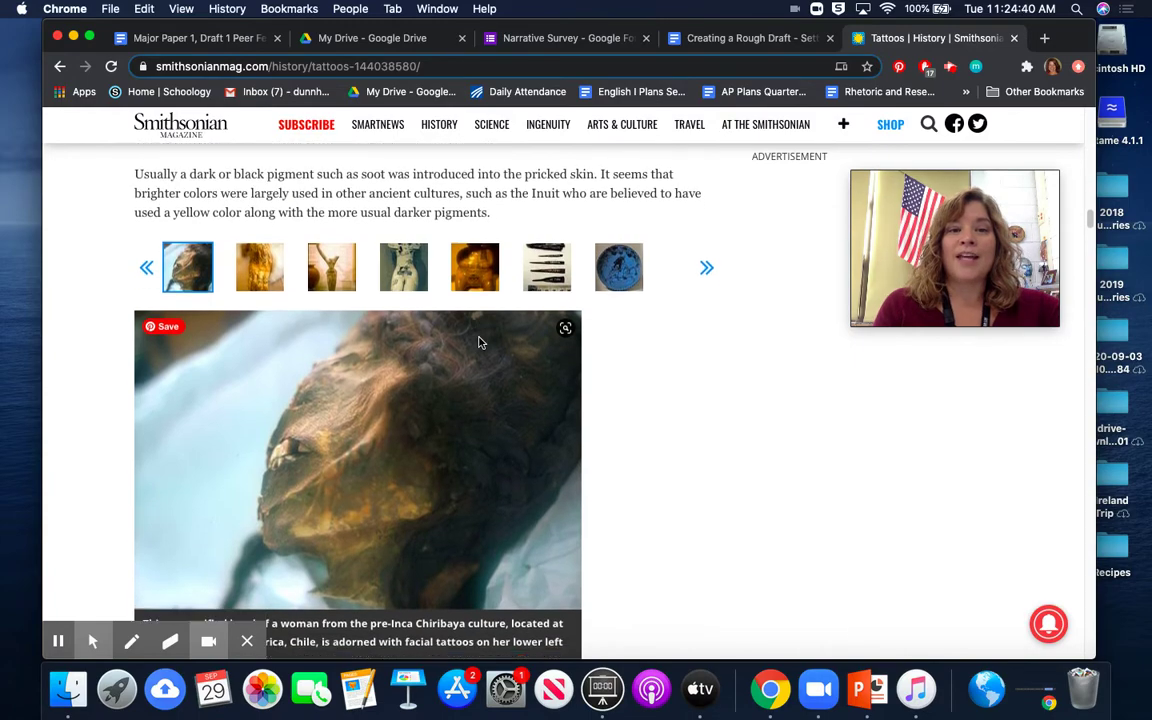
scroll(479, 337, "up", 10)
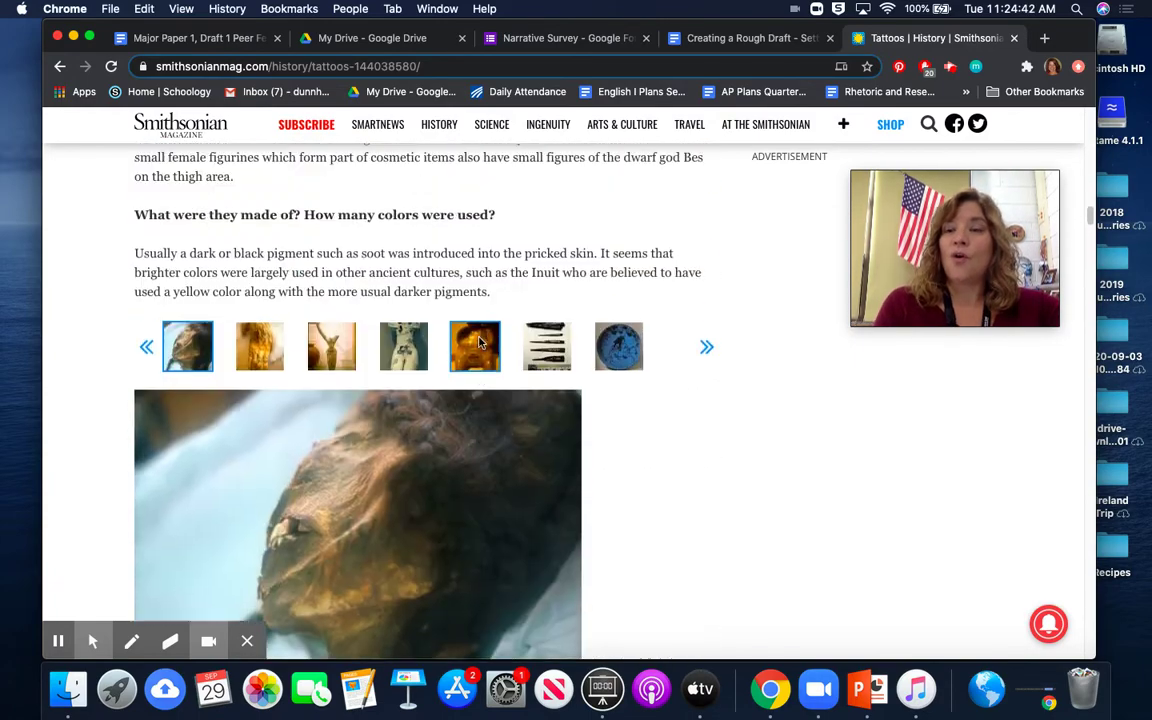
scroll(479, 337, "up", 15)
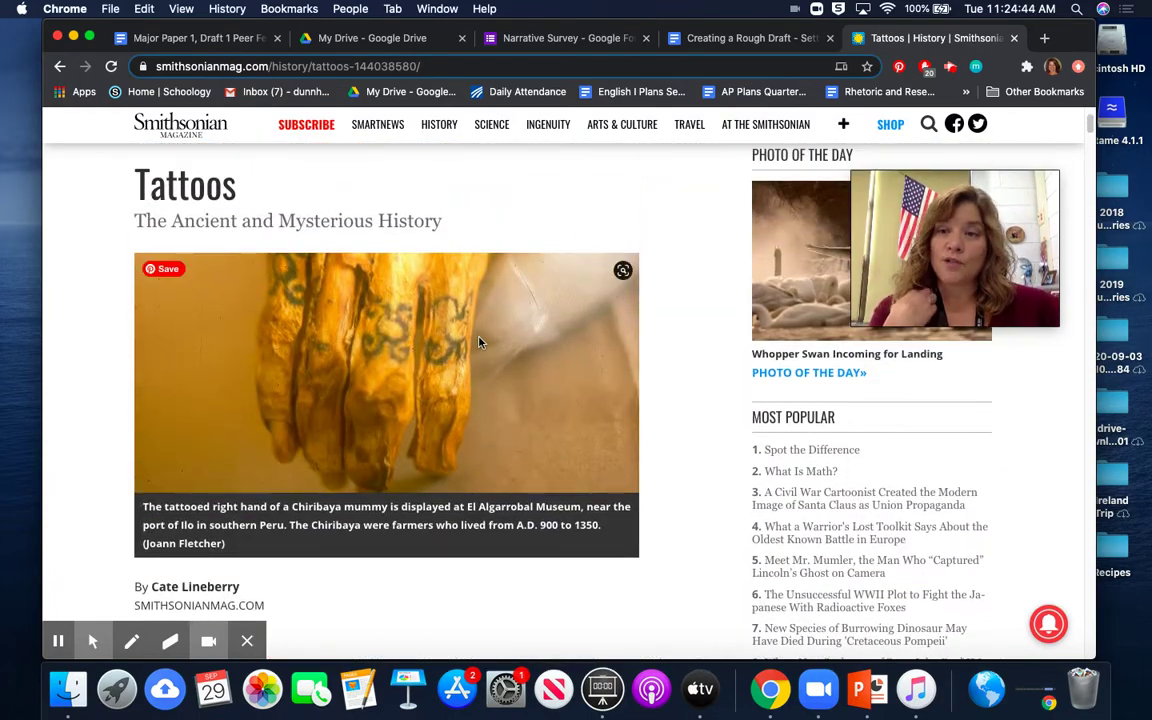
scroll(479, 342, "down", 20)
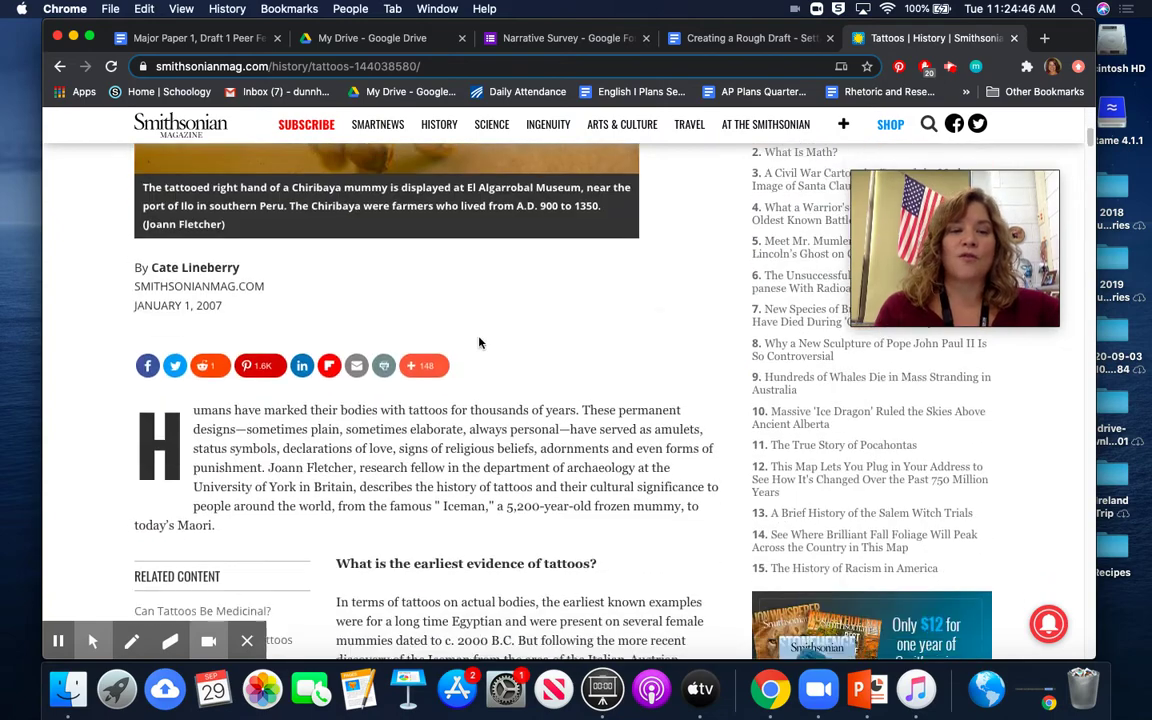
scroll(479, 337, "down", 5)
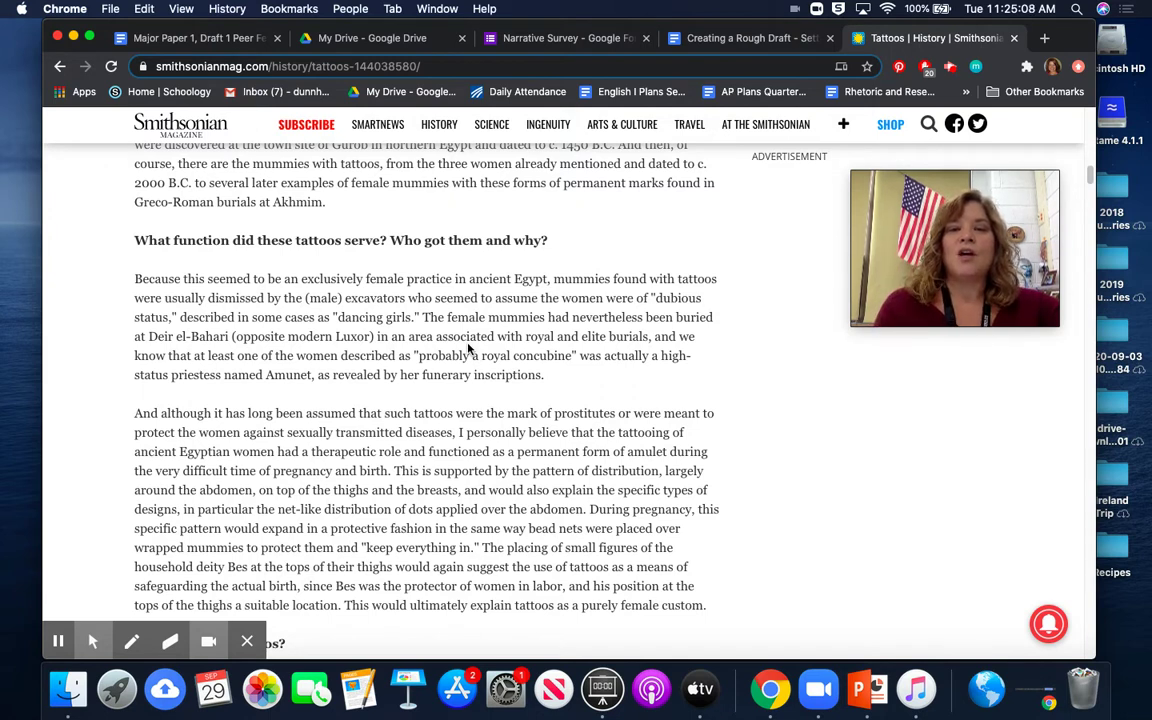
scroll(246, 283, "up", 1)
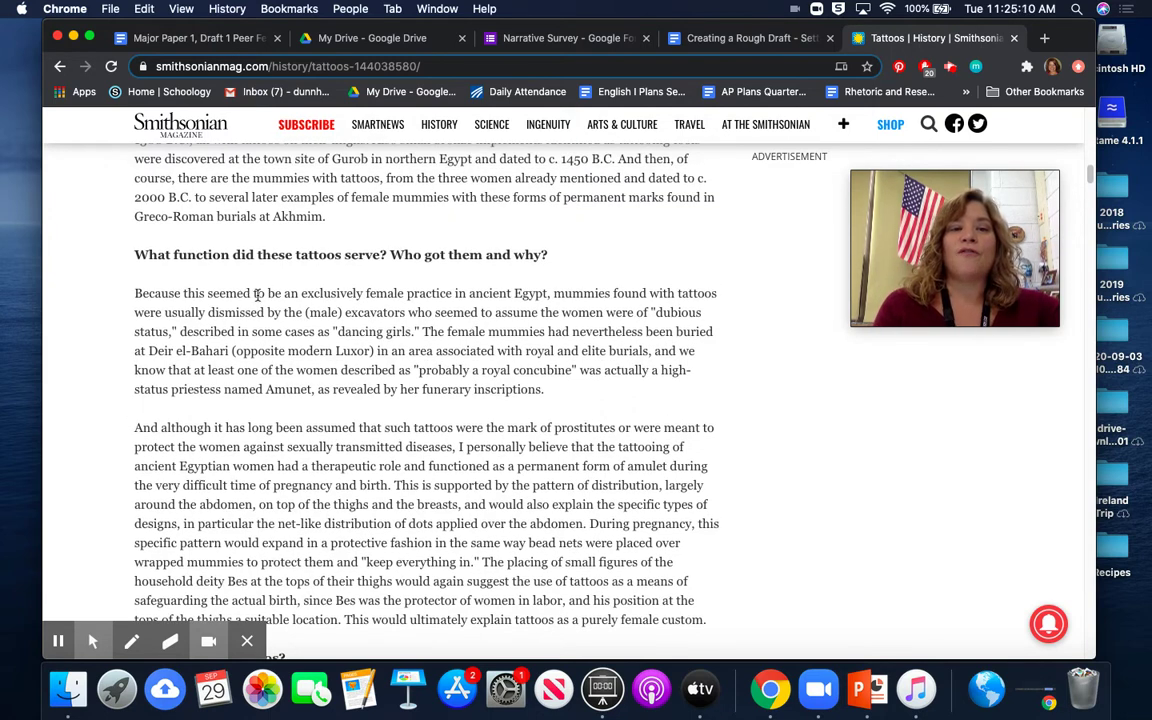
left_click_drag(257, 293, 556, 309)
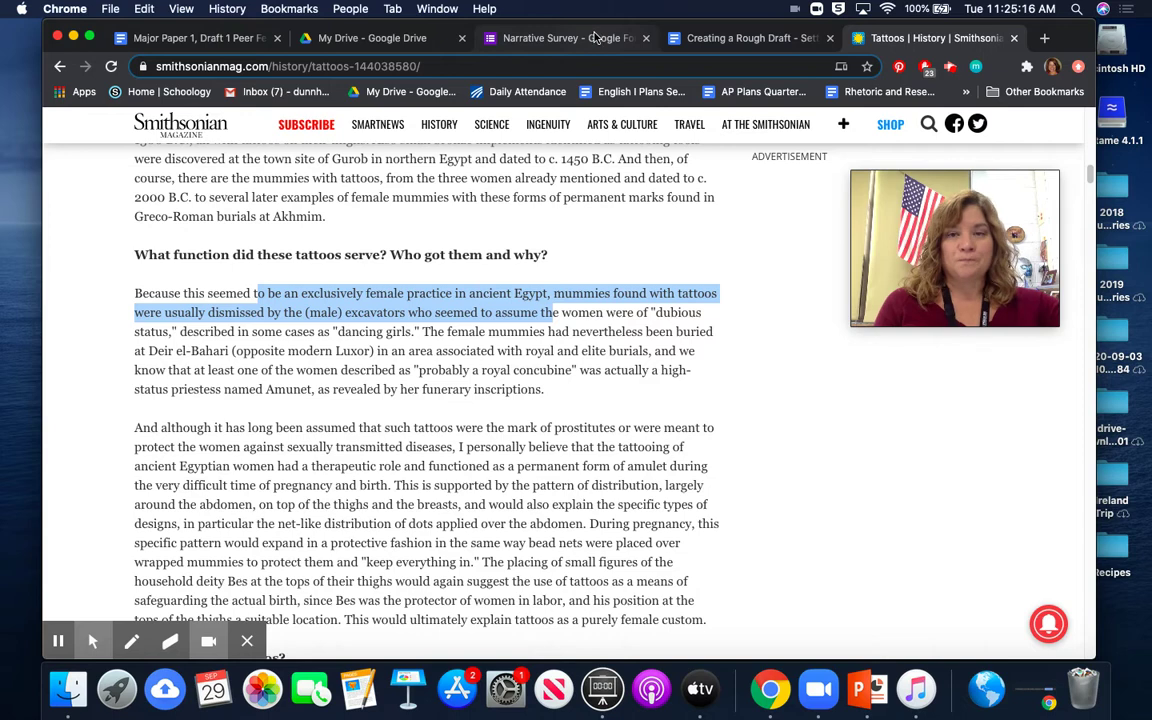
Recheck the top of the Smithsonian article, then return to the 'Inked Out' rough draft.
left_click(703, 40)
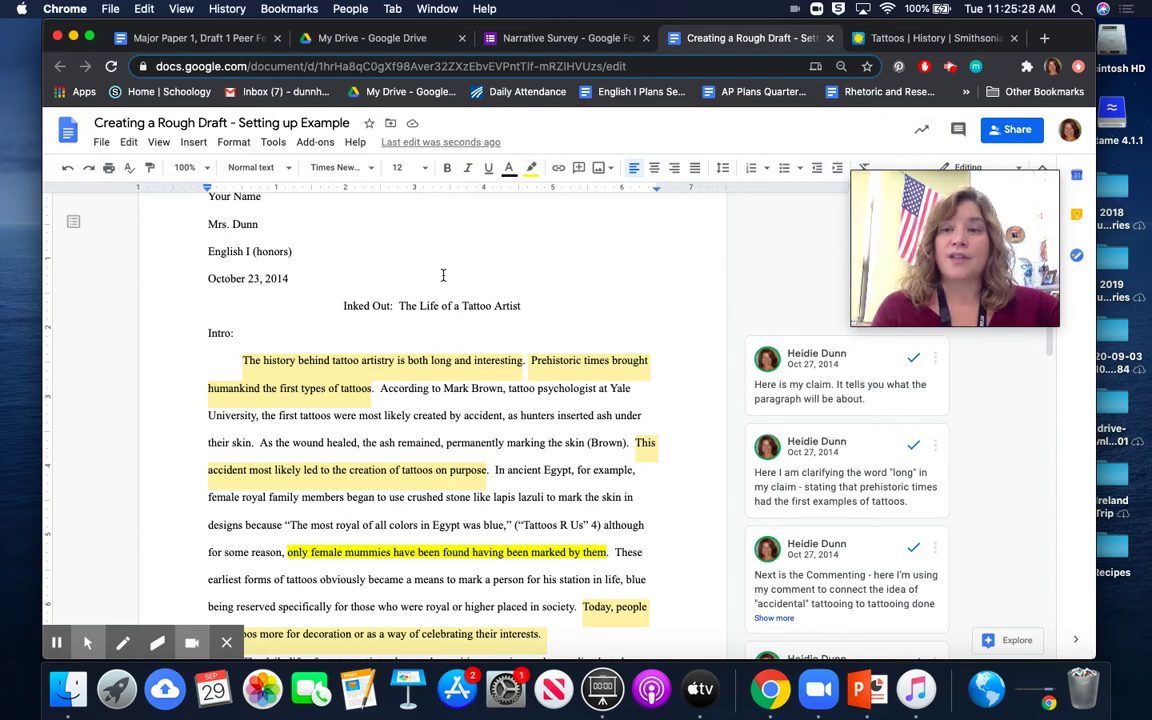
left_click(904, 40)
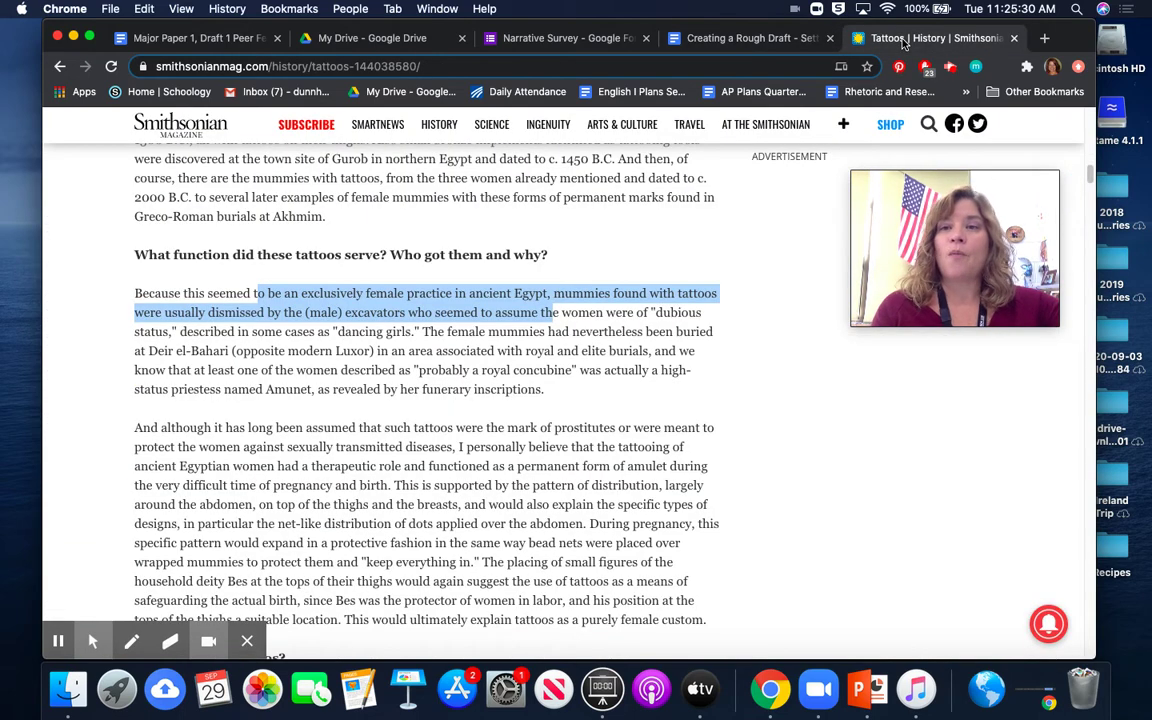
scroll(500, 355, "up", 15)
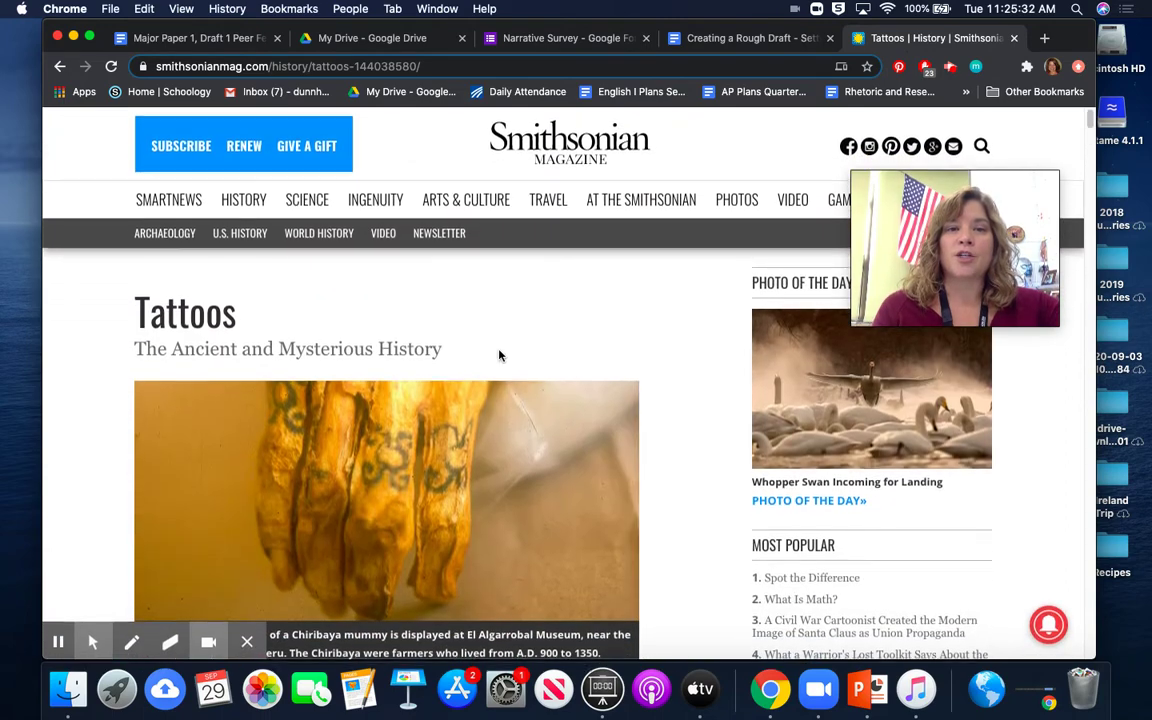
left_click(748, 38)
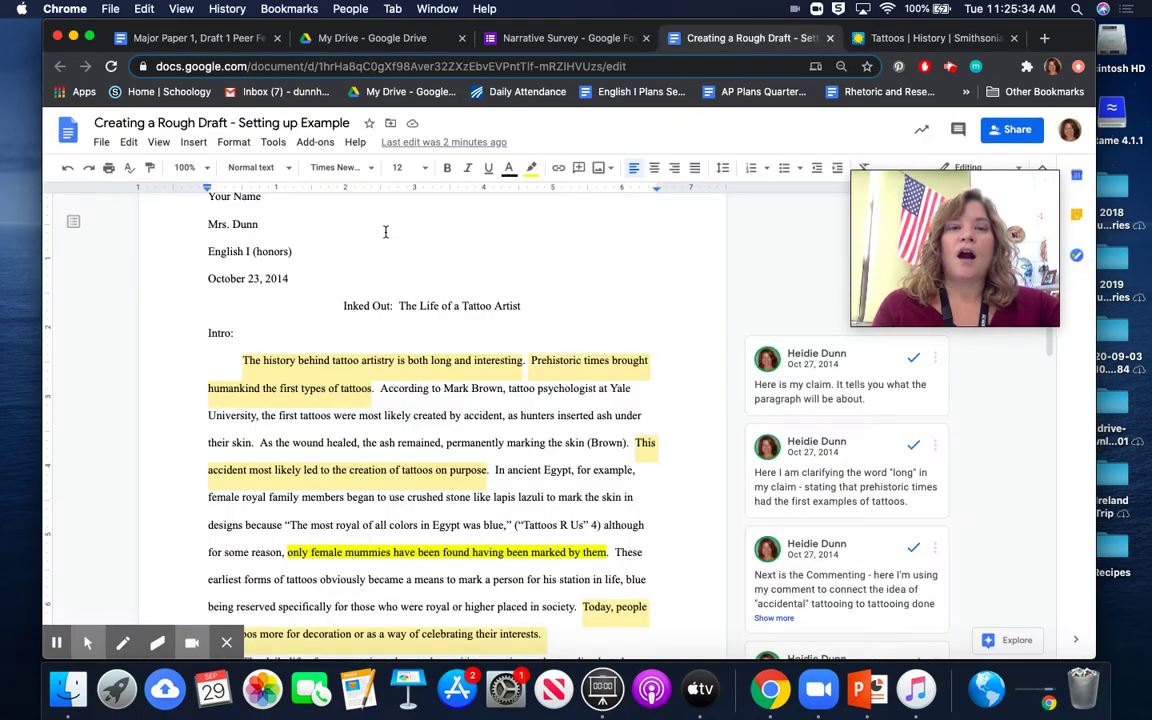
left_click(274, 144)
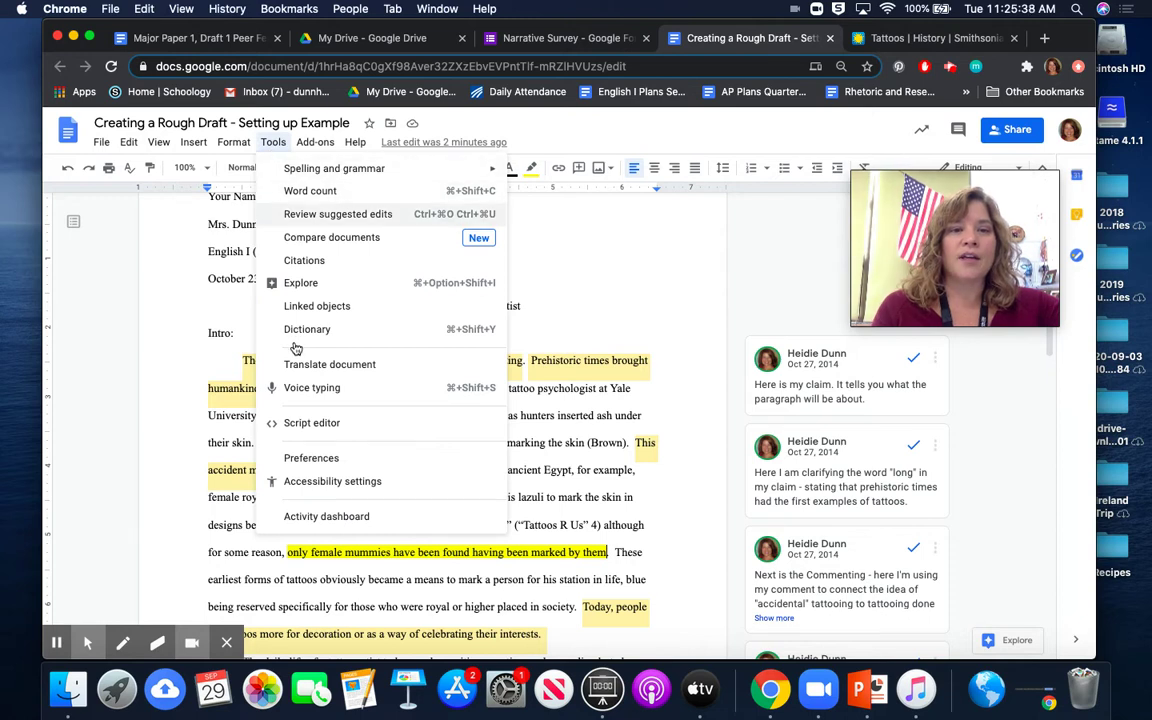
Show the MLA Citations side panel and start a new citation source.
left_click(307, 266)
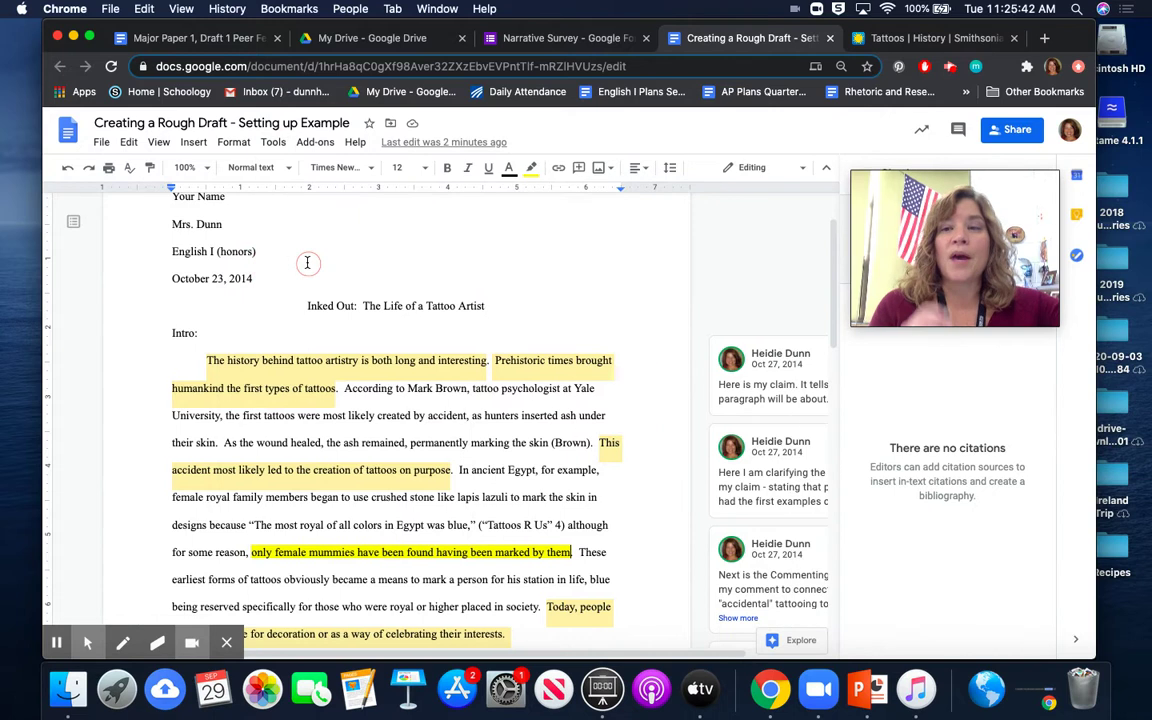
left_click_drag(891, 193, 505, 38)
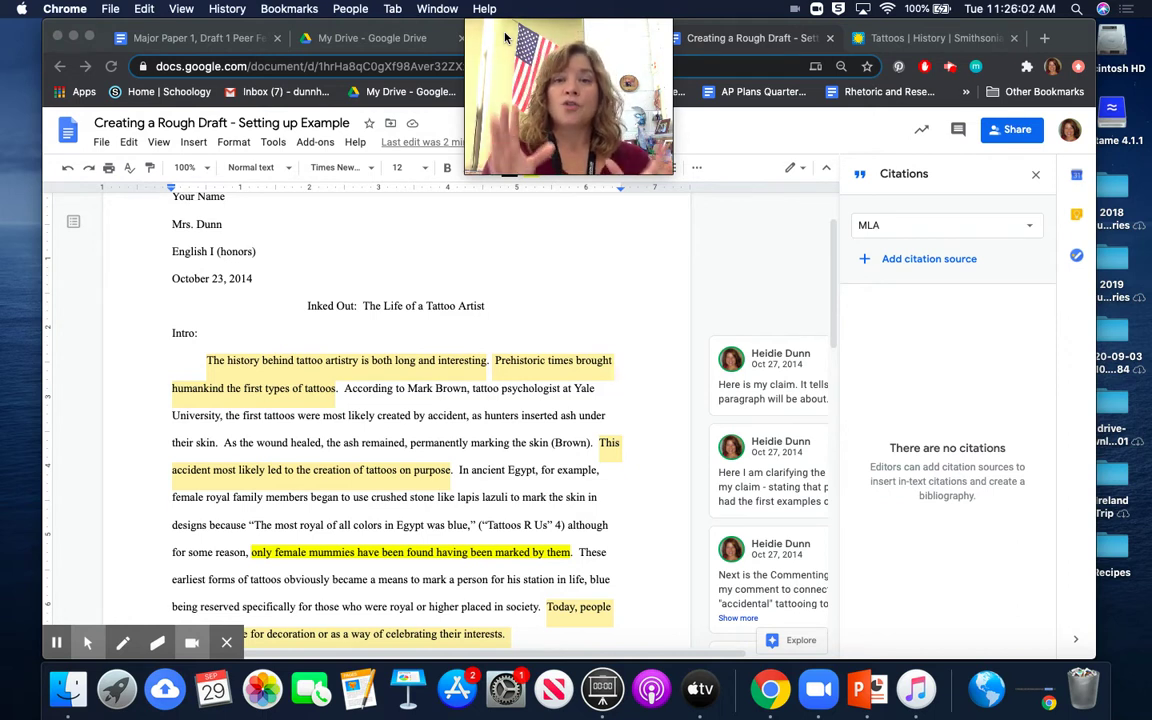
left_click(885, 262)
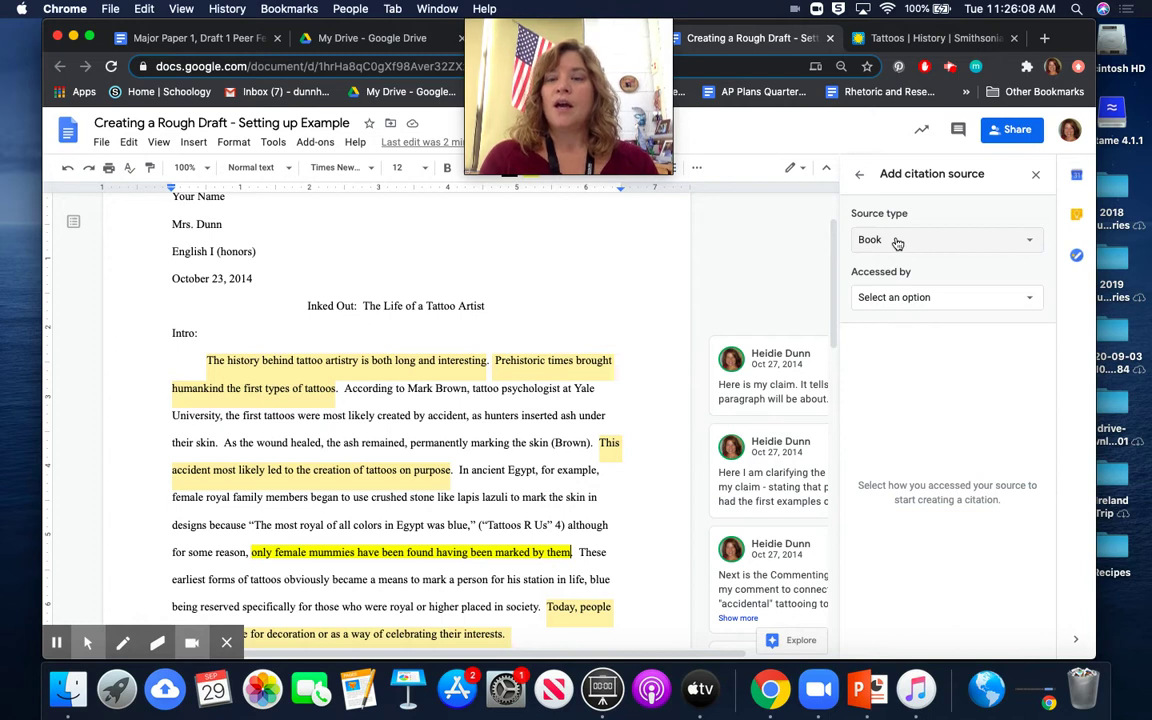
Change the new citation's source type from Book to Website.
left_click(897, 241)
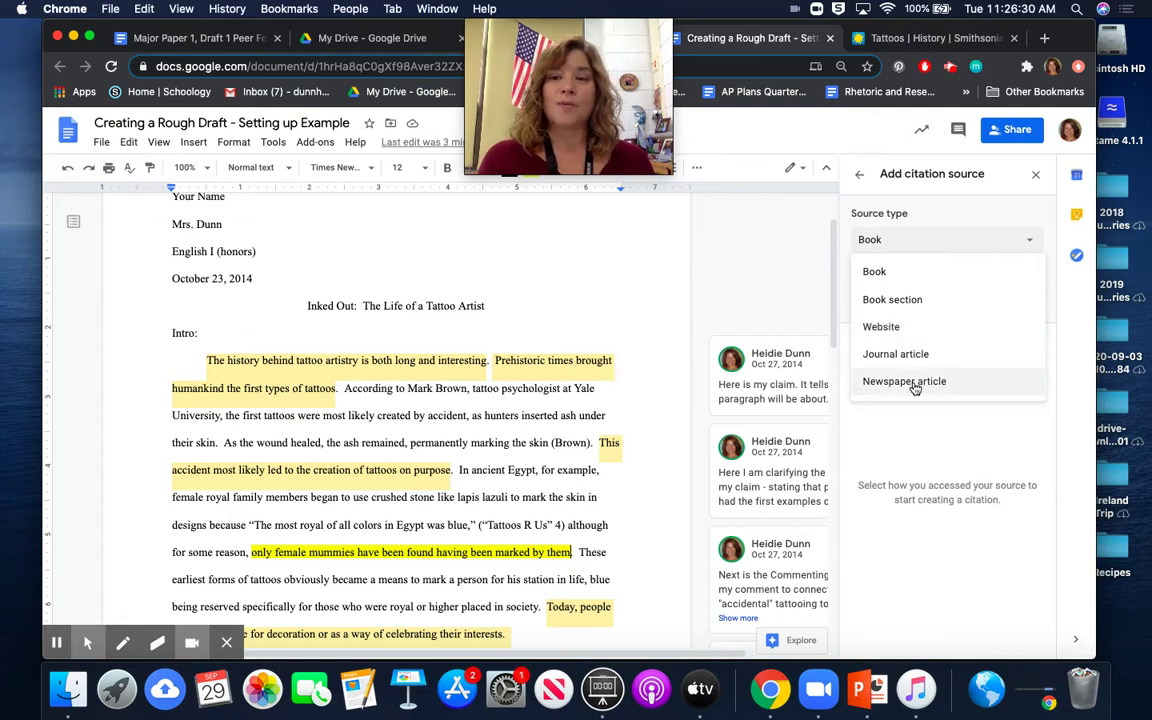
left_click(916, 331)
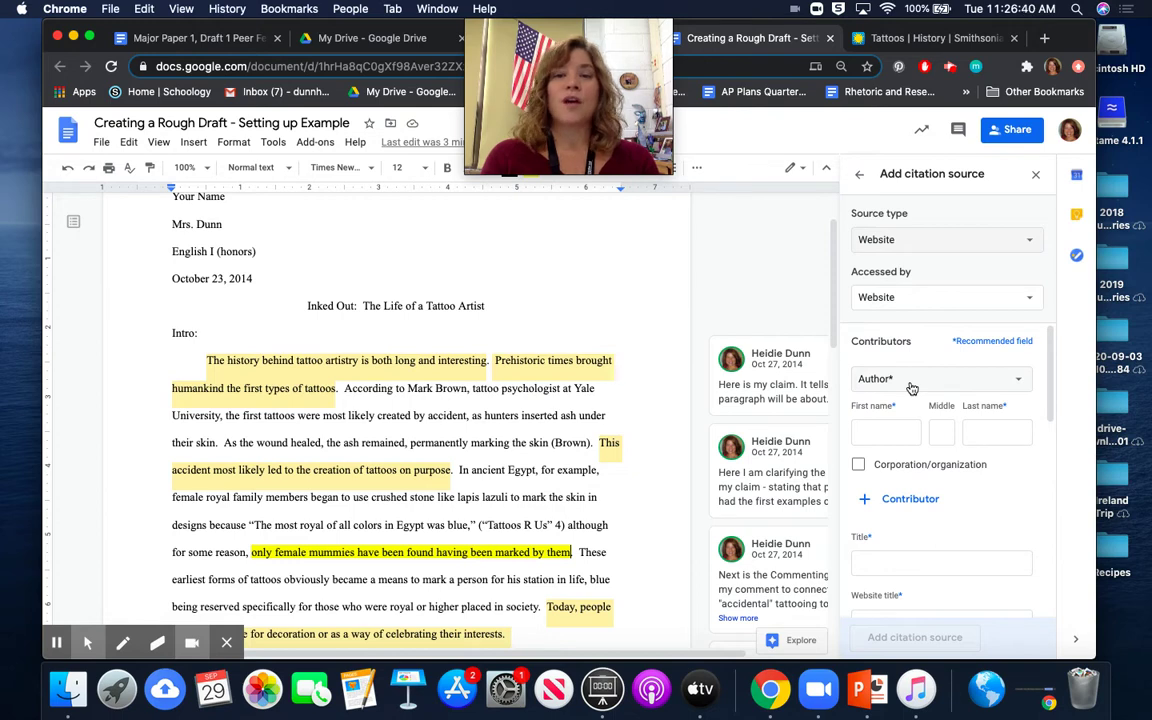
Scroll to the Smithsonian article's byline and copy the author's first name.
left_click(890, 38)
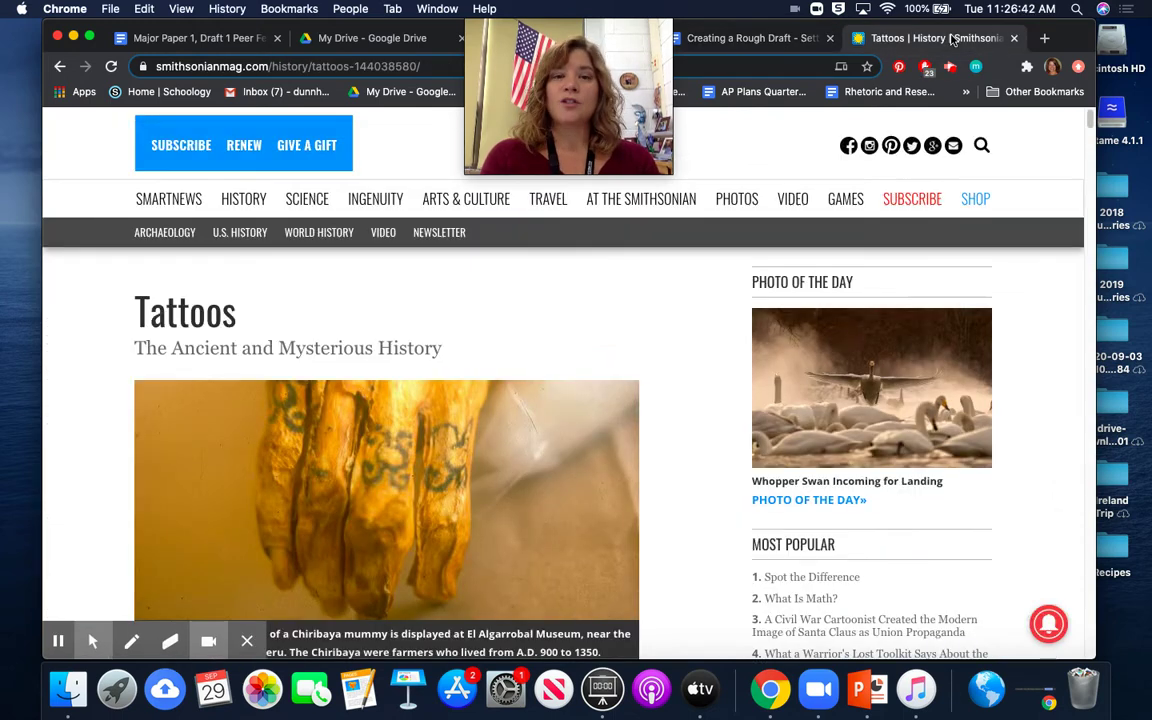
scroll(528, 318, "down", 5)
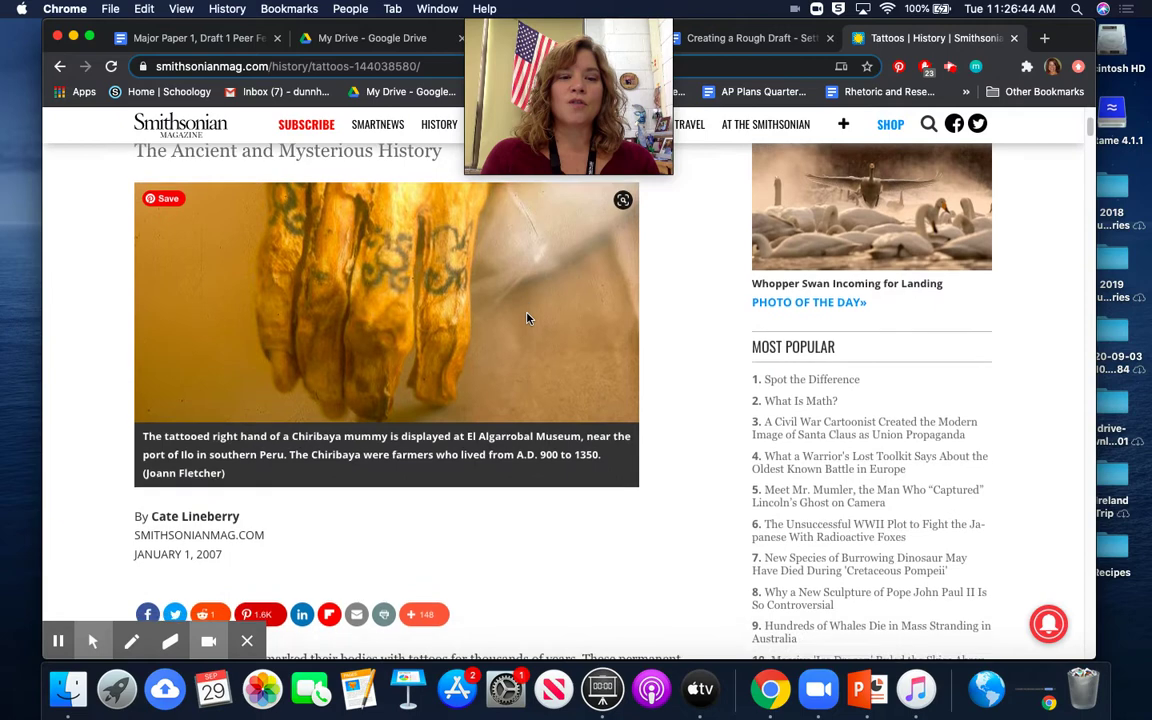
scroll(528, 318, "up", 3)
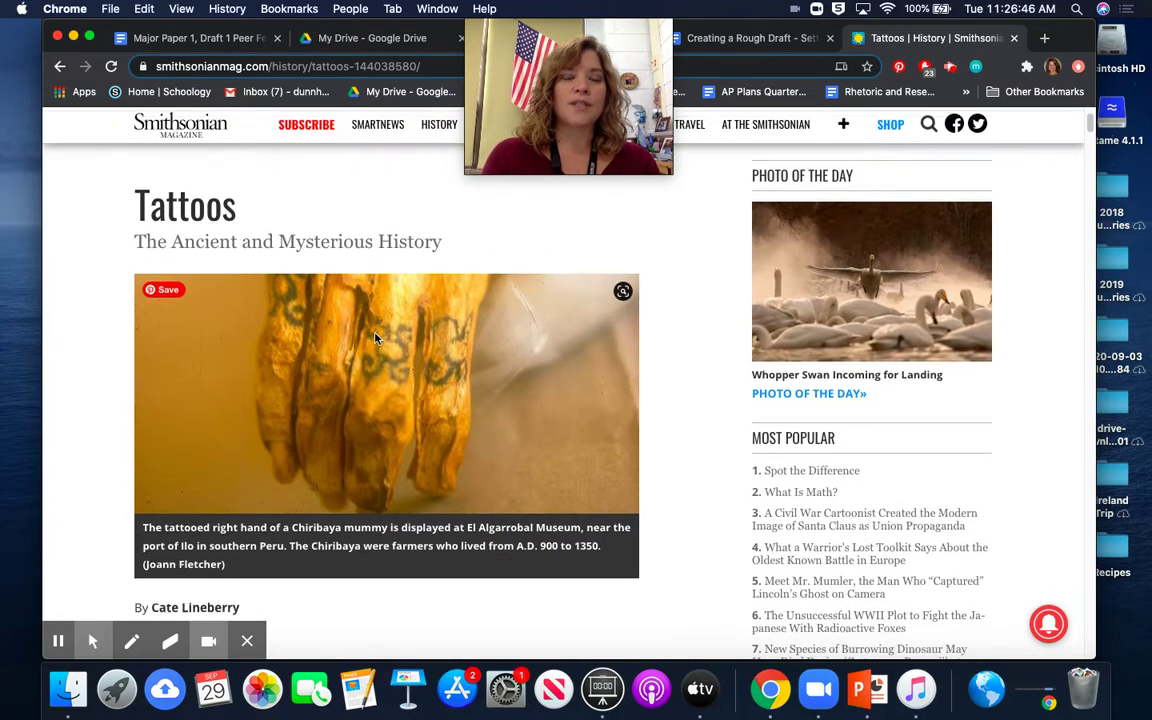
scroll(450, 328, "down", 3)
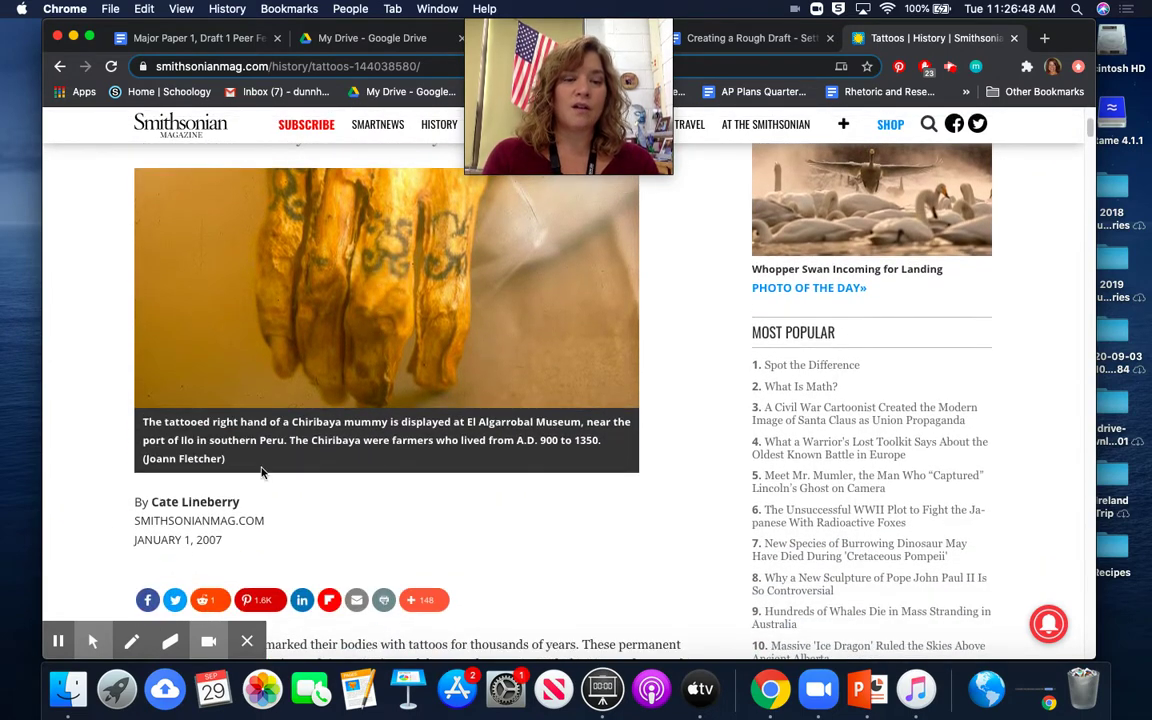
scroll(336, 472, "up", 3)
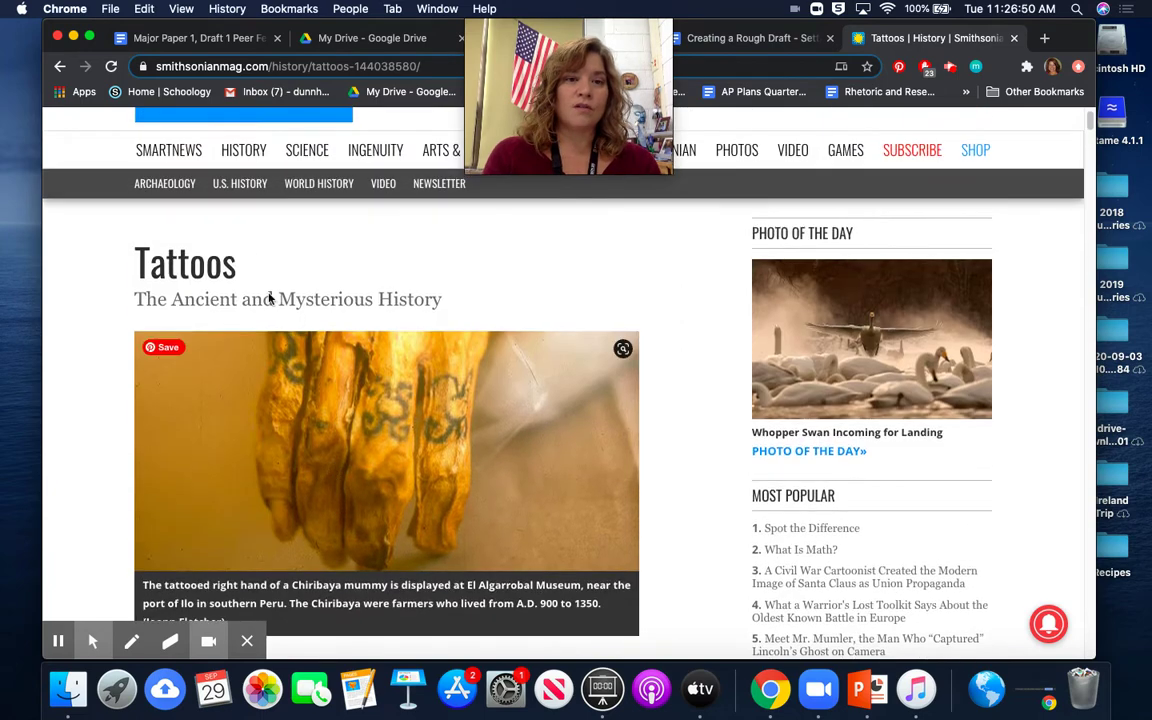
scroll(251, 361, "down", 1)
scroll(251, 361, "down", 3)
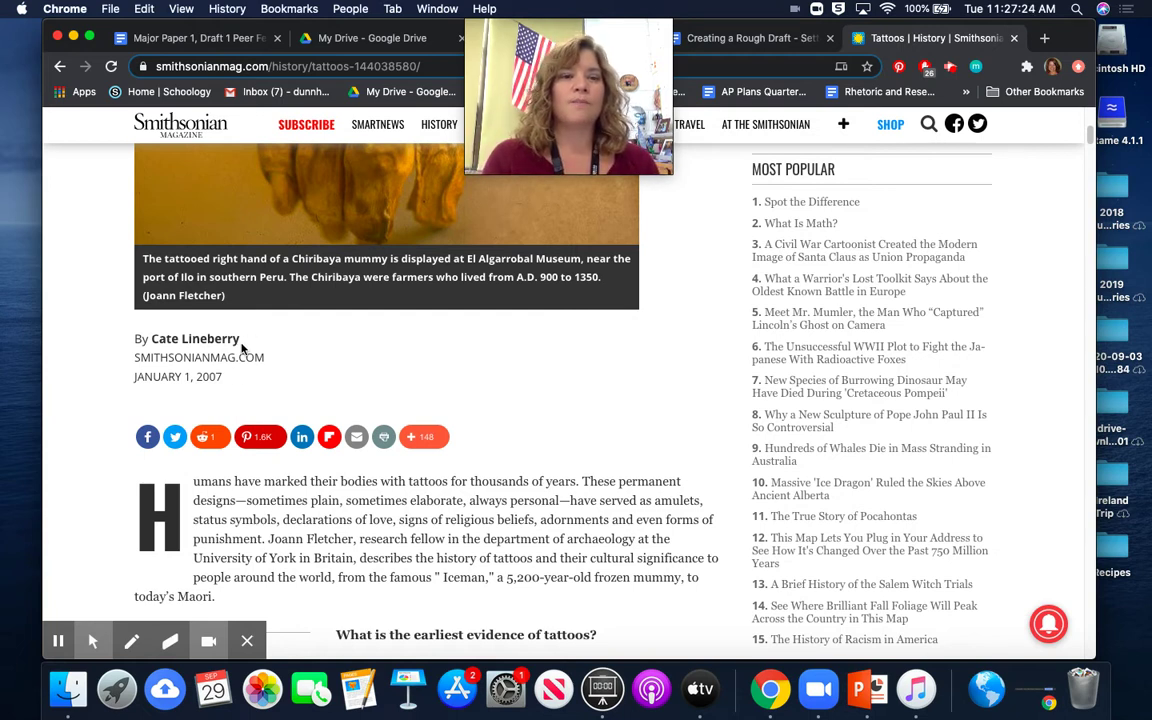
left_click_drag(237, 340, 181, 334)
left_click(157, 338)
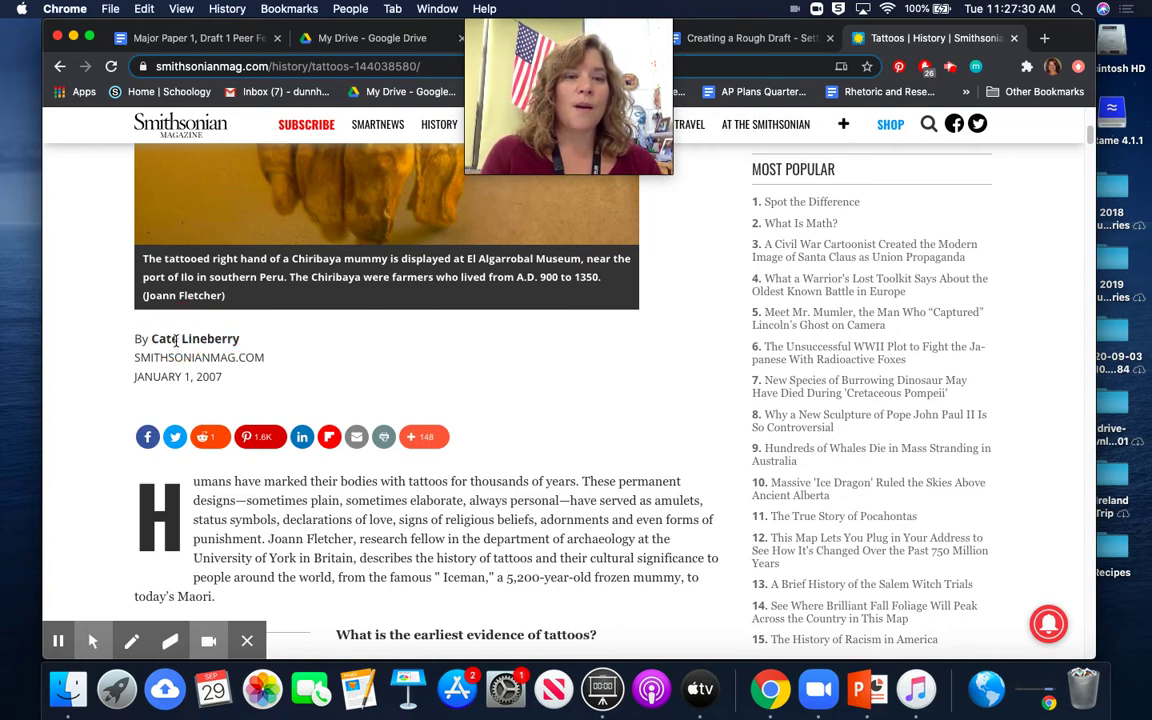
left_click_drag(178, 338, 152, 340)
key("super+c")
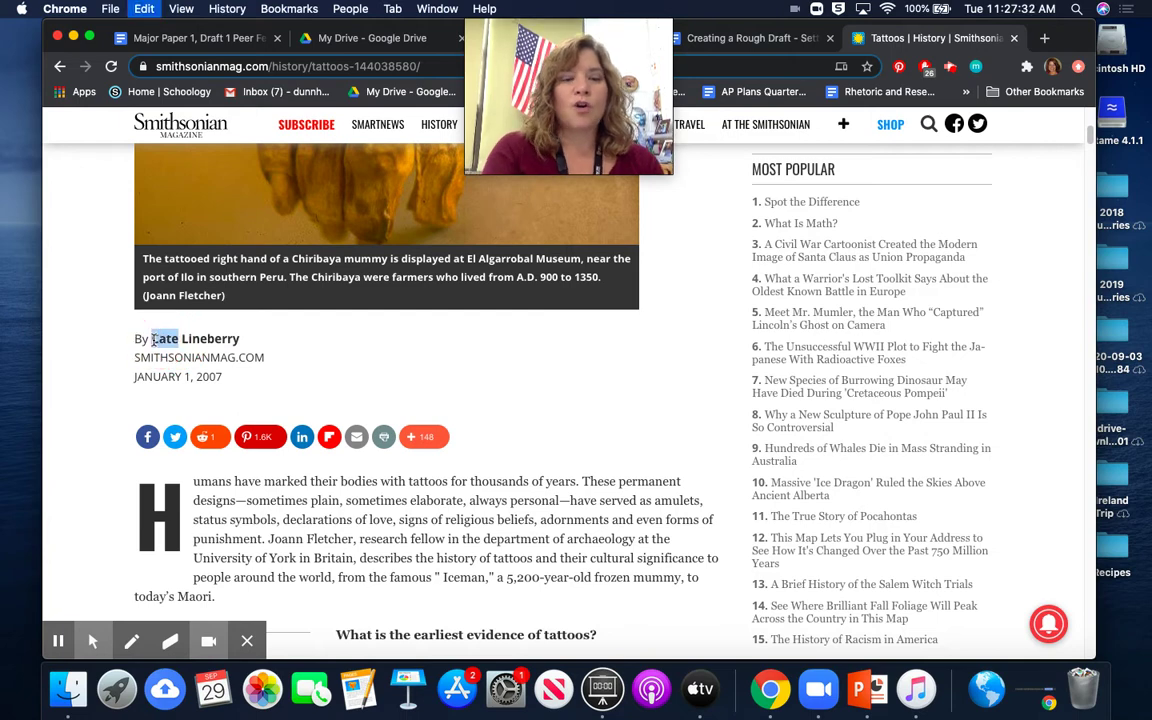
left_click(783, 43)
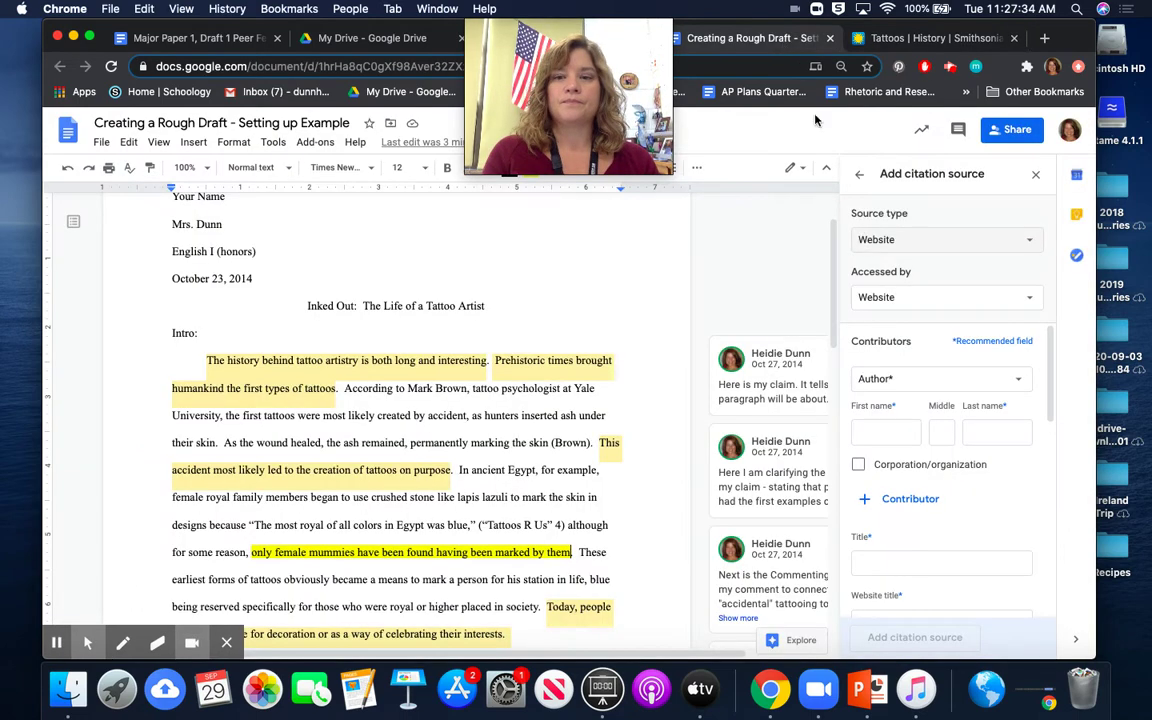
Paste the author's first name and enter the last name, removing the surname's extra 'n'.
left_click(883, 429)
key("super+v")
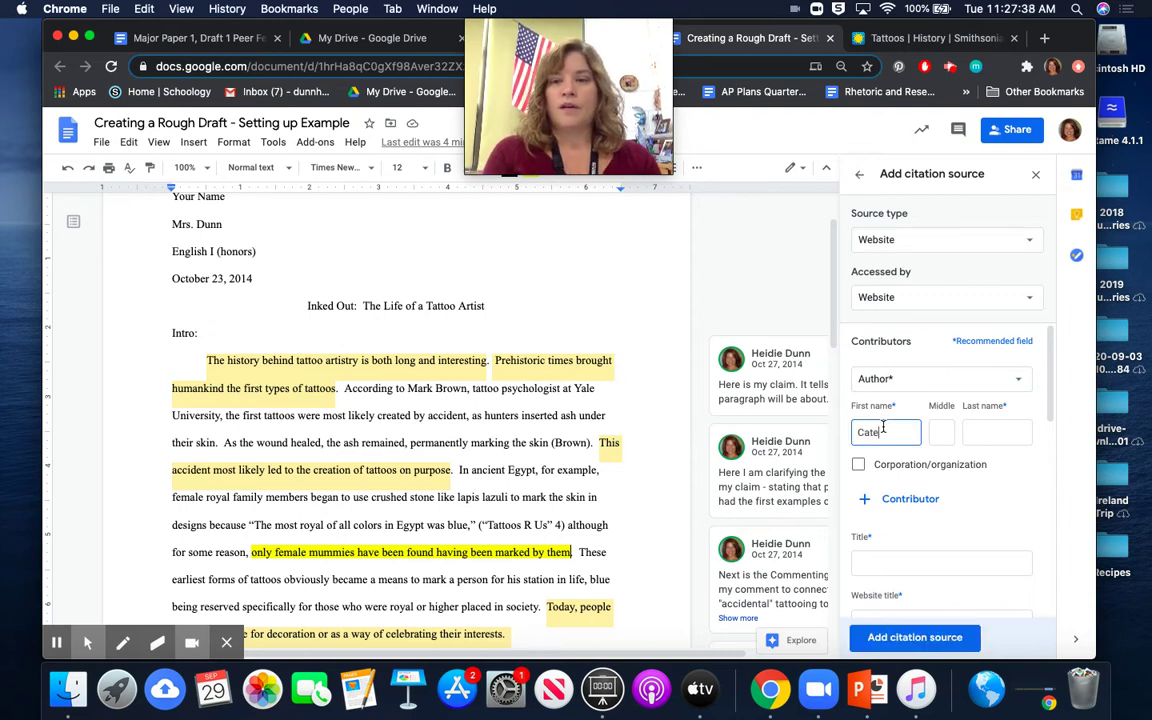
left_click(1000, 435)
type("L")
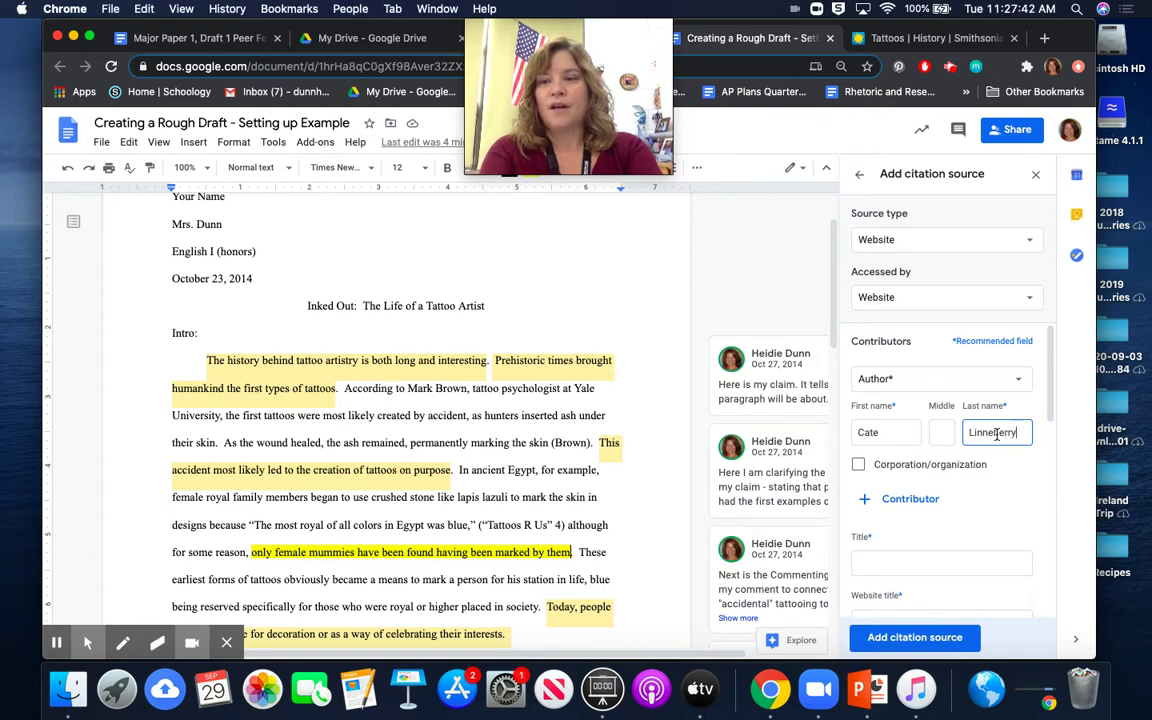
type("inneberry")
left_click(976, 40)
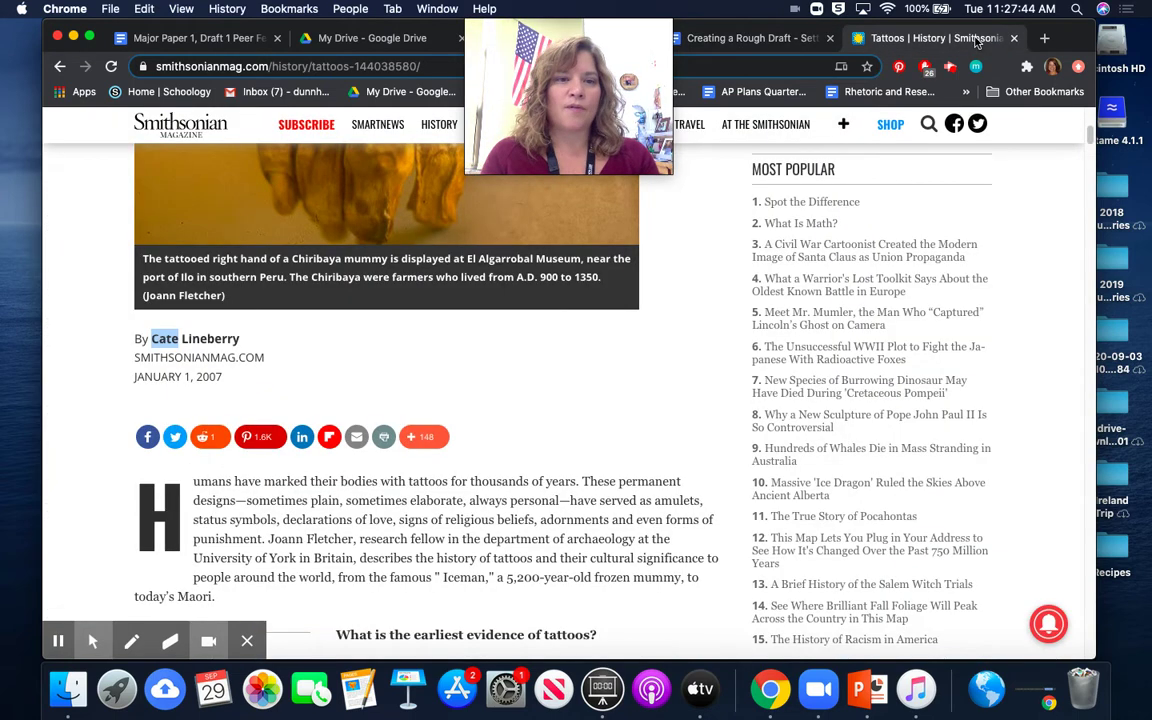
left_click(806, 40)
left_click(987, 432)
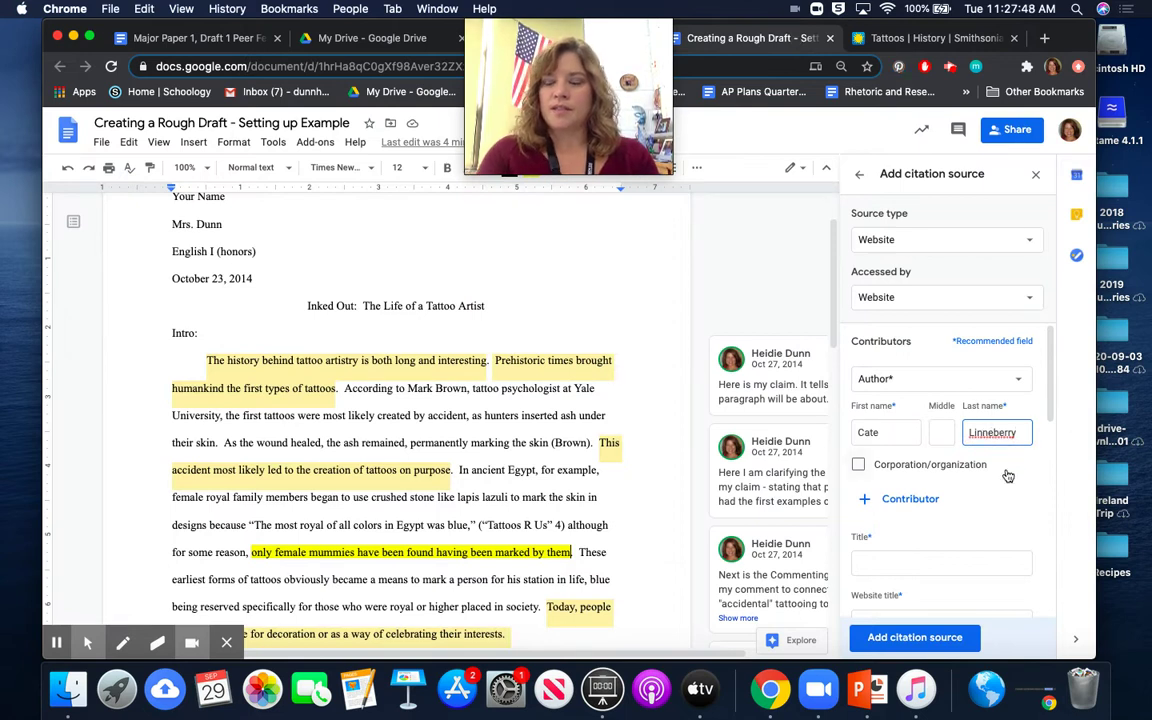
key("BackSpace")
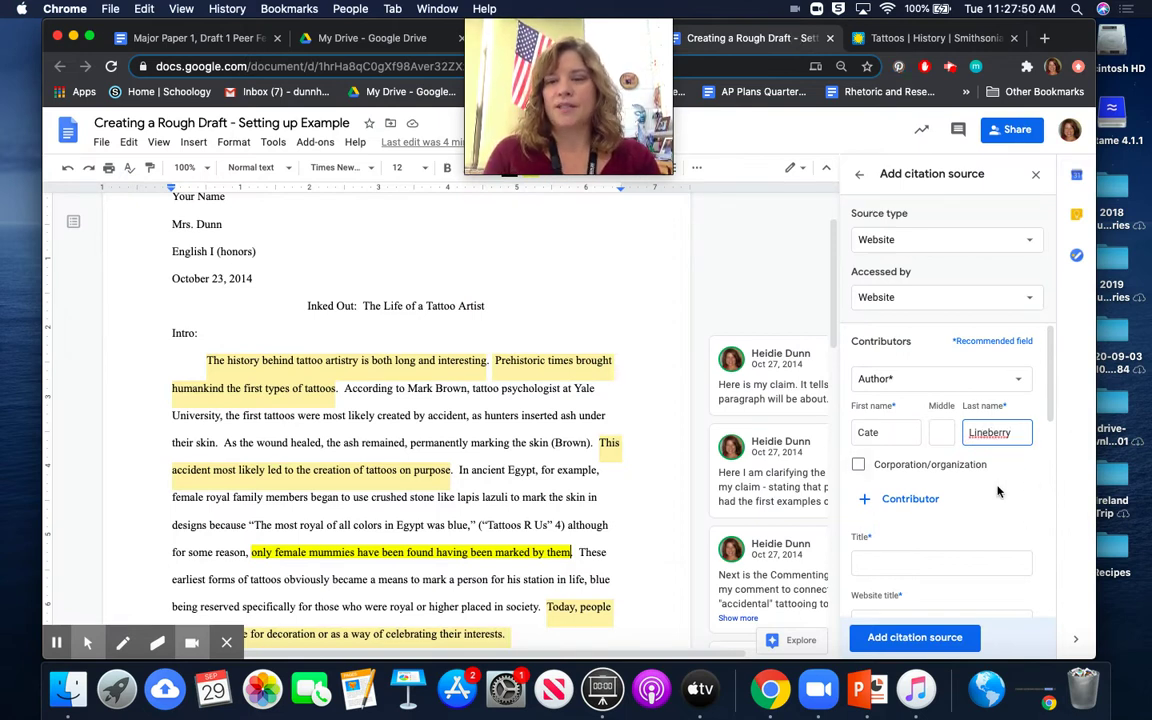
scroll(997, 491, "down", 1)
left_click(968, 40)
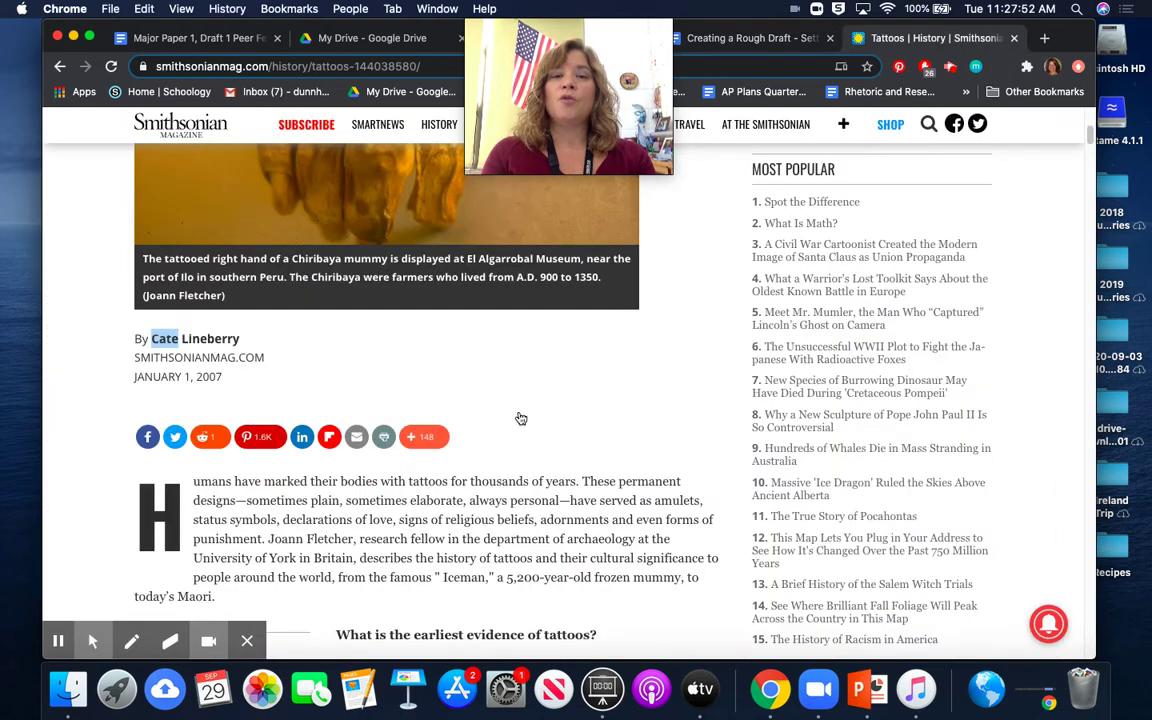
scroll(518, 417, "up", 8)
scroll(518, 417, "down", 8)
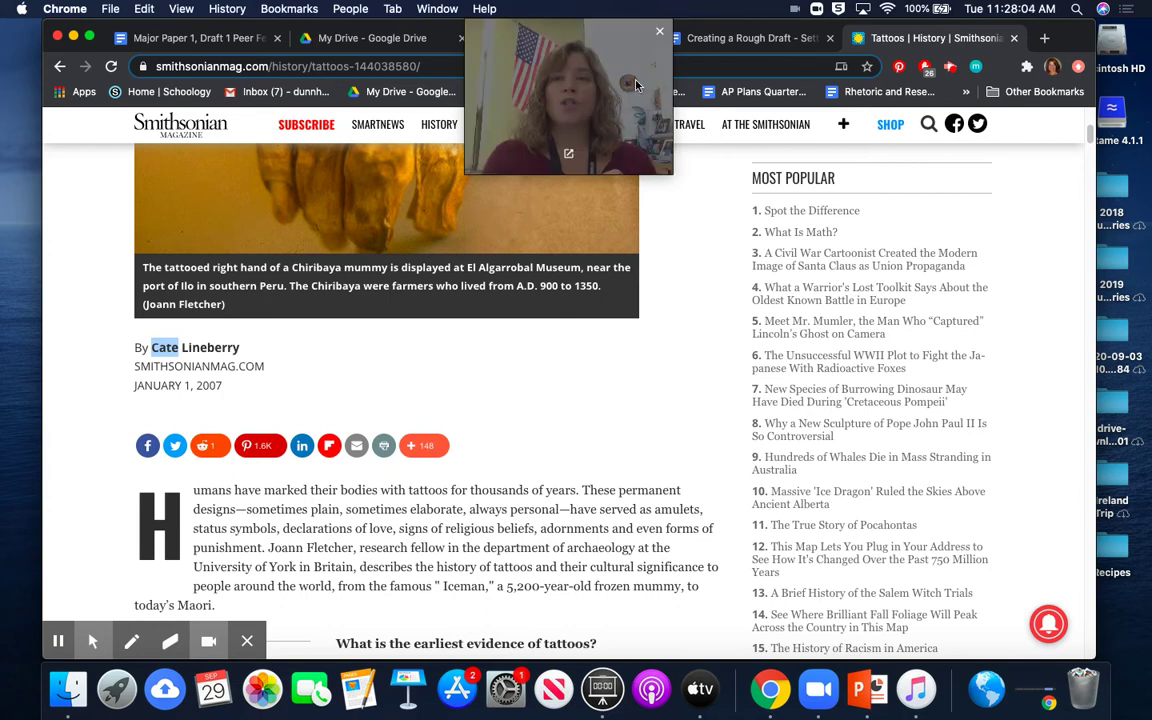
left_click(750, 38)
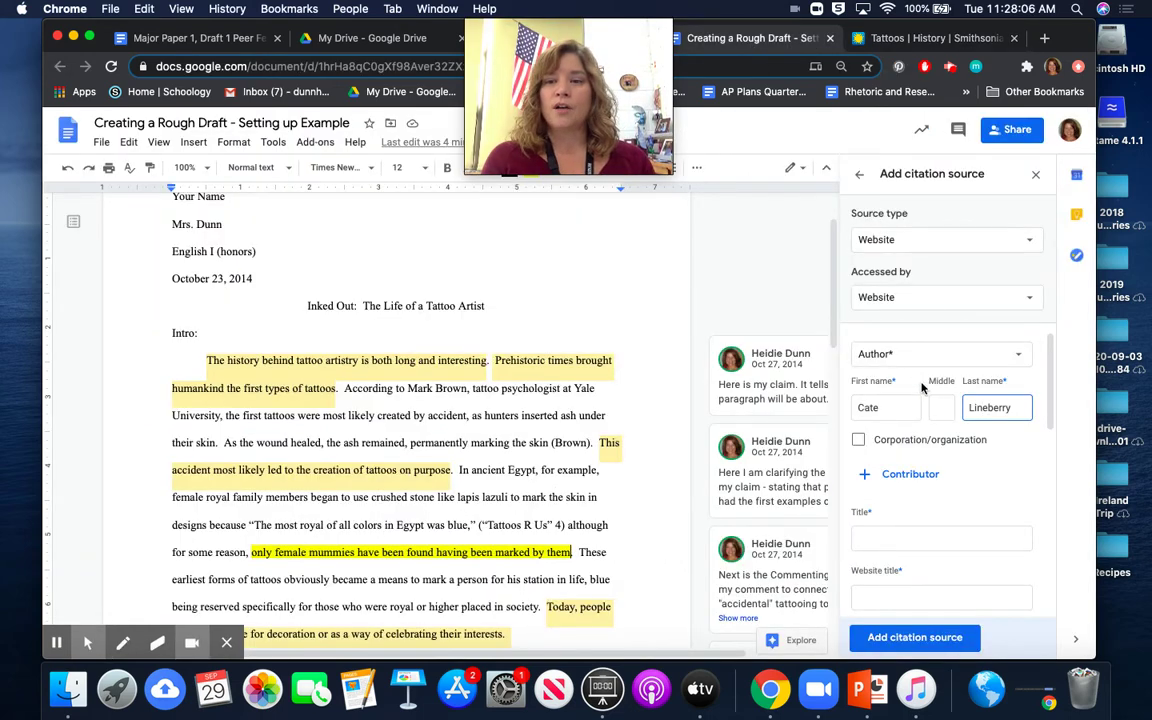
left_click(858, 442)
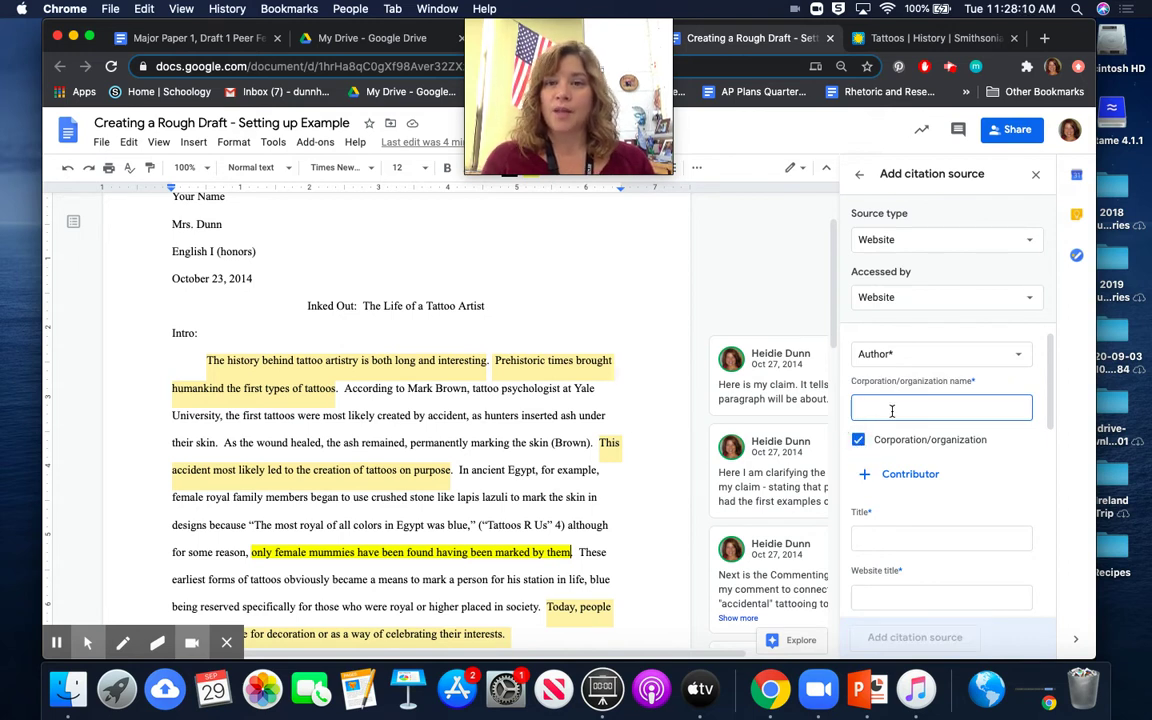
left_click(931, 364)
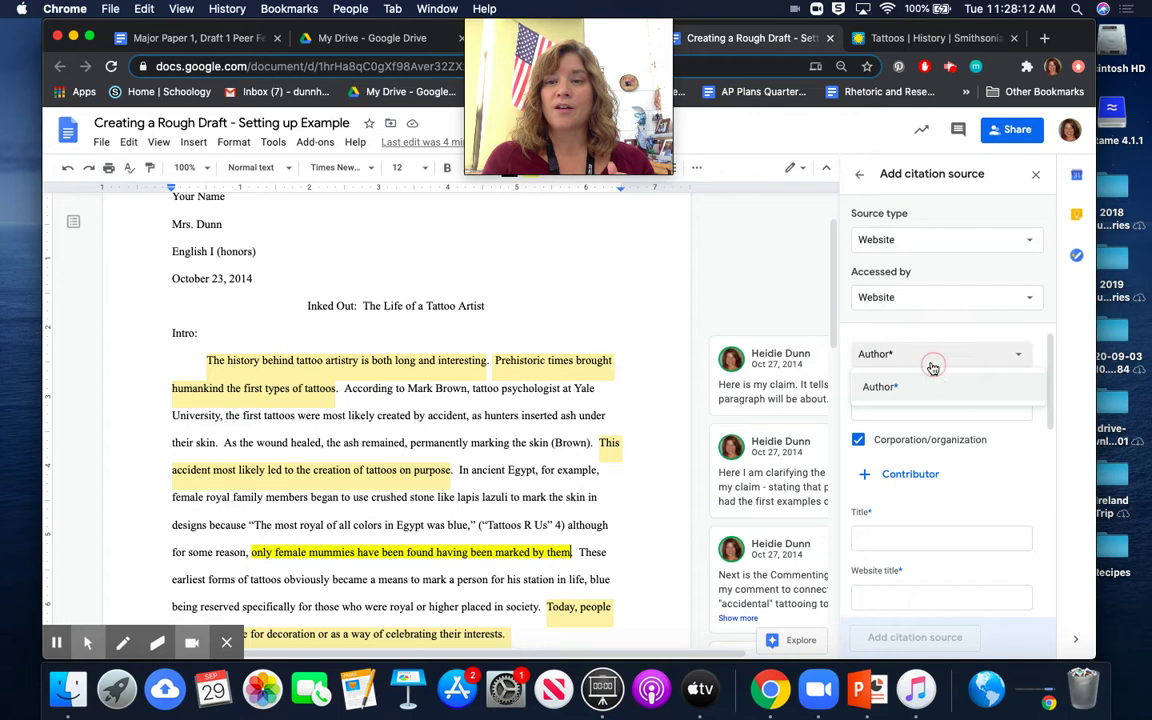
left_click(859, 441)
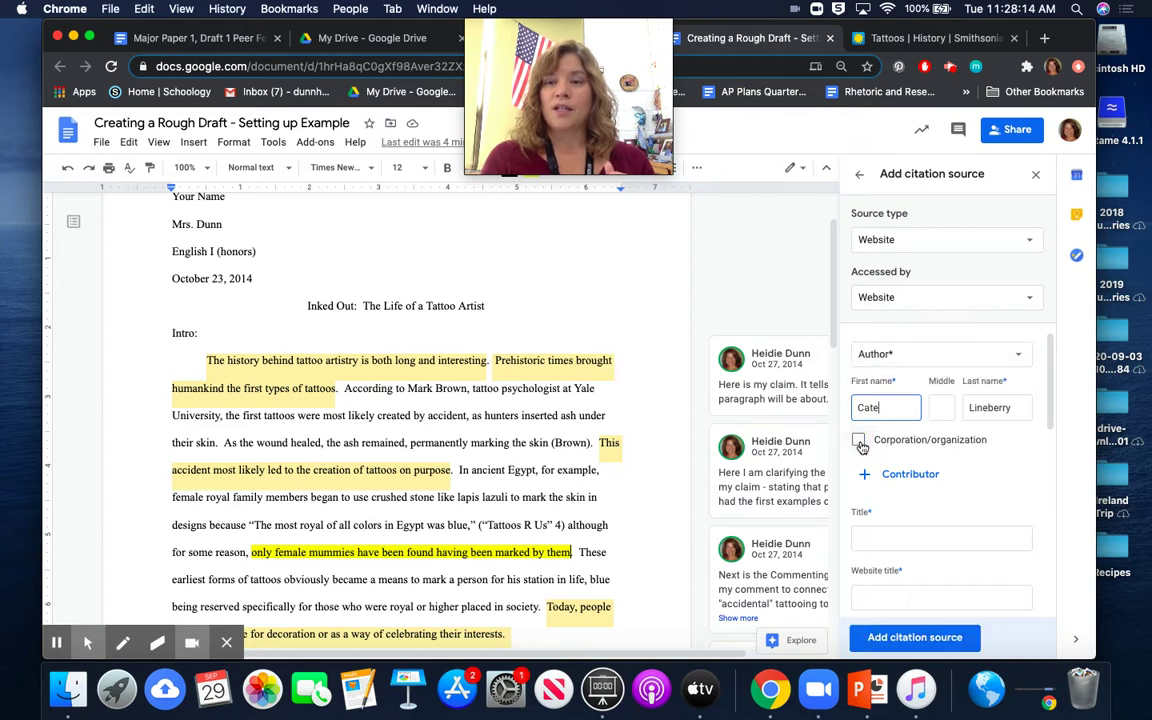
scroll(967, 497, "down", 1)
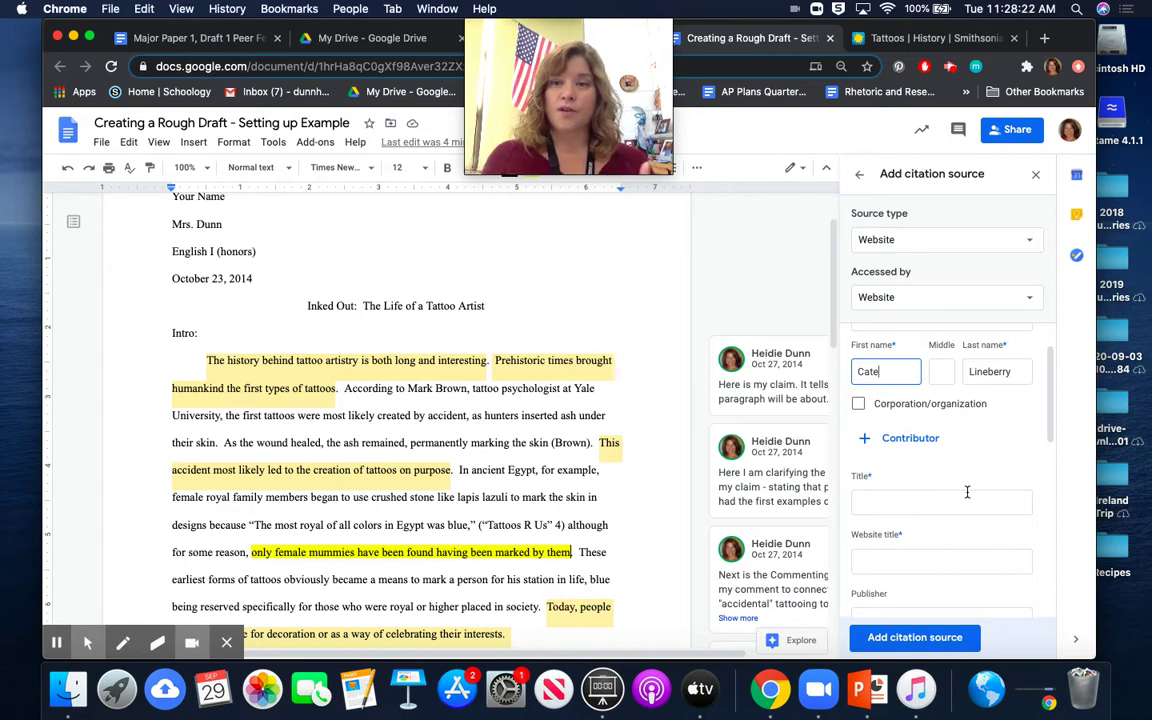
left_click(895, 440)
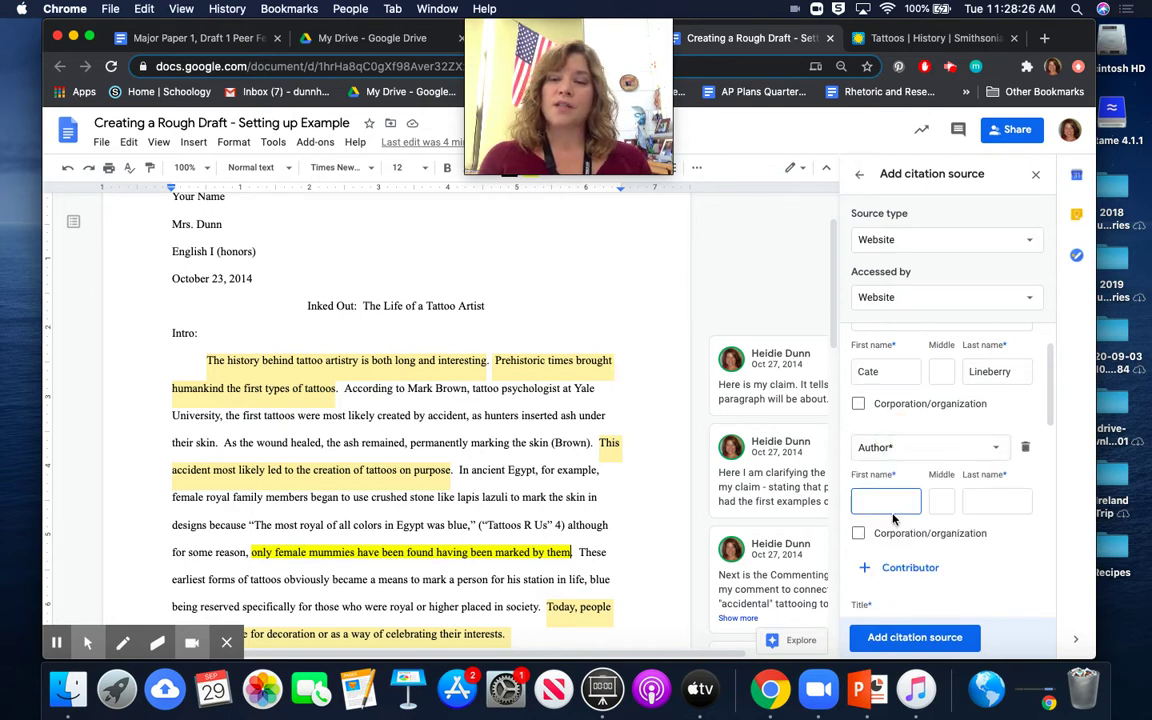
left_click(1025, 447)
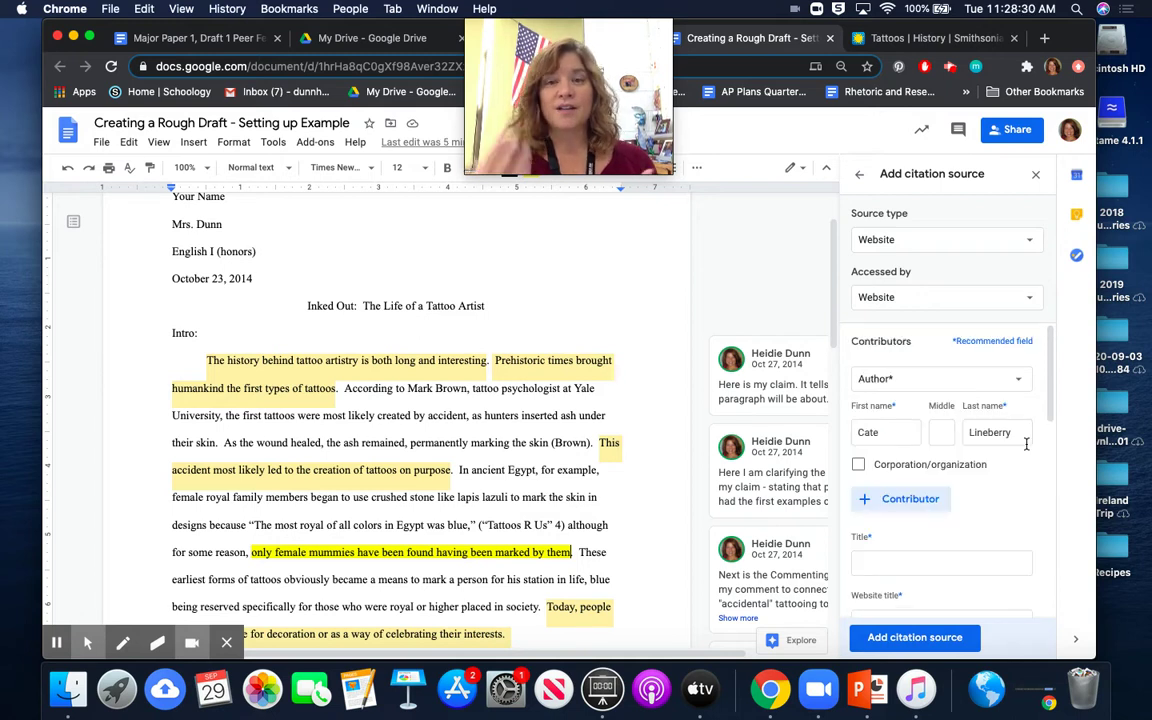
scroll(882, 527, "down", 3)
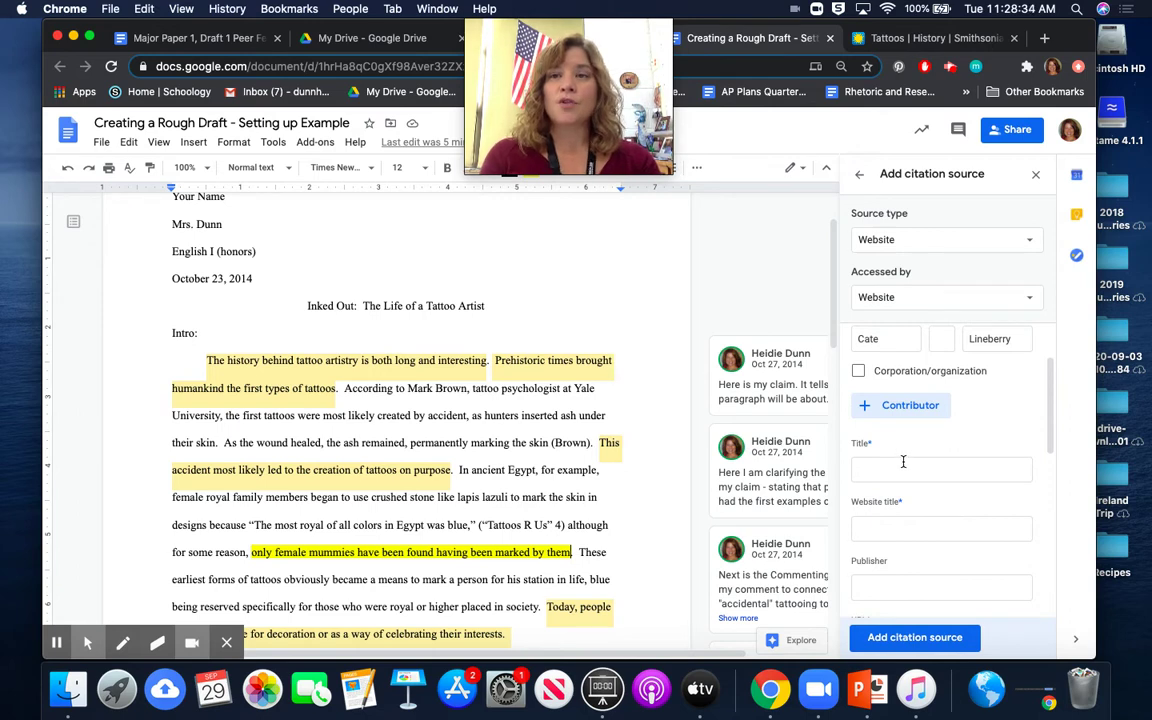
Set the citation Title to 'Tattoos: The Ancient and Mysterious History' from the article headline.
left_click(903, 40)
scroll(571, 396, "up", 5)
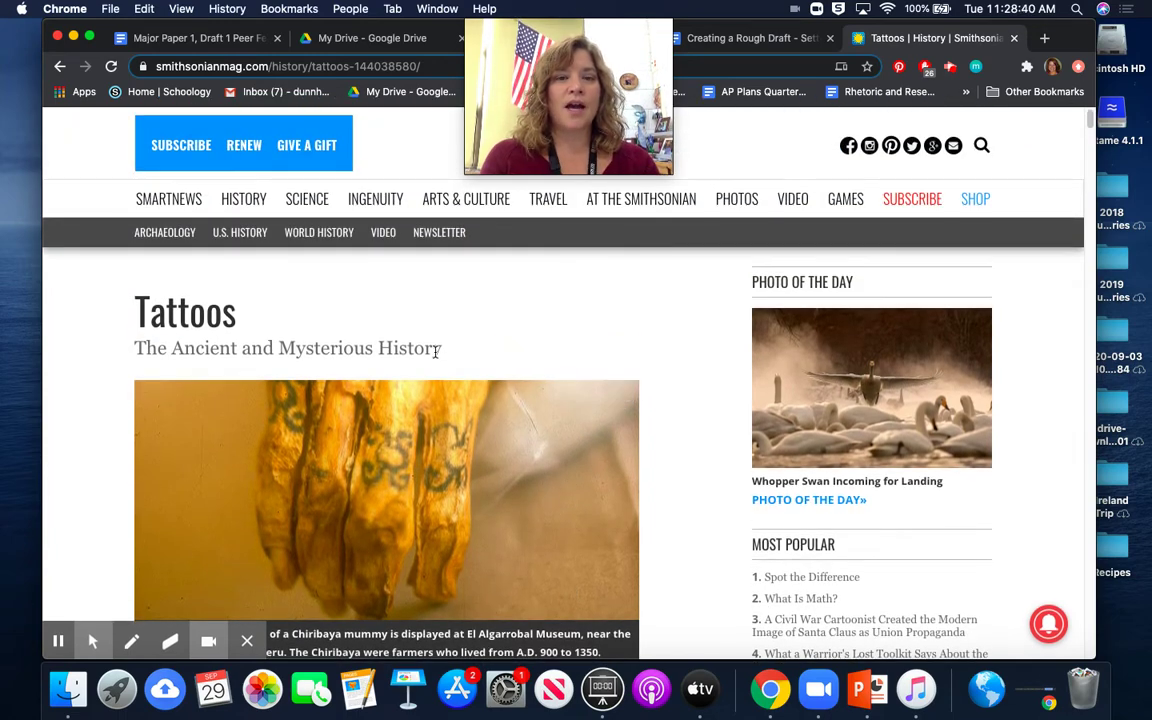
left_click_drag(442, 350, 138, 308)
key("cmd+c")
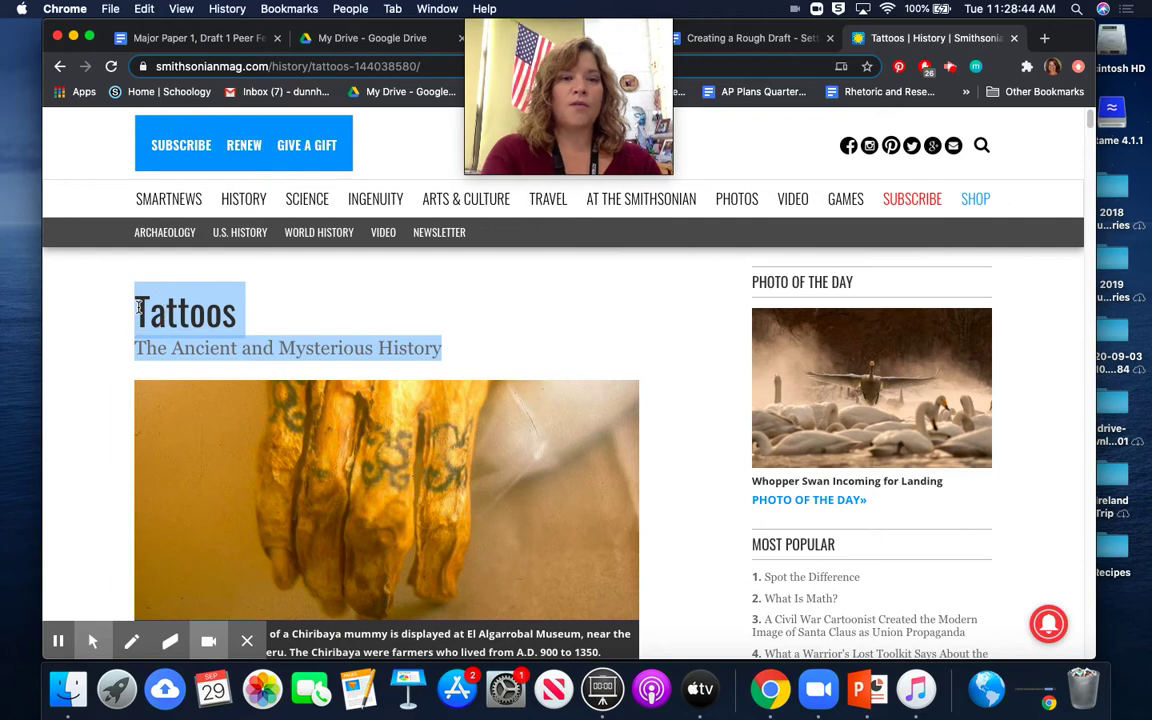
left_click(763, 43)
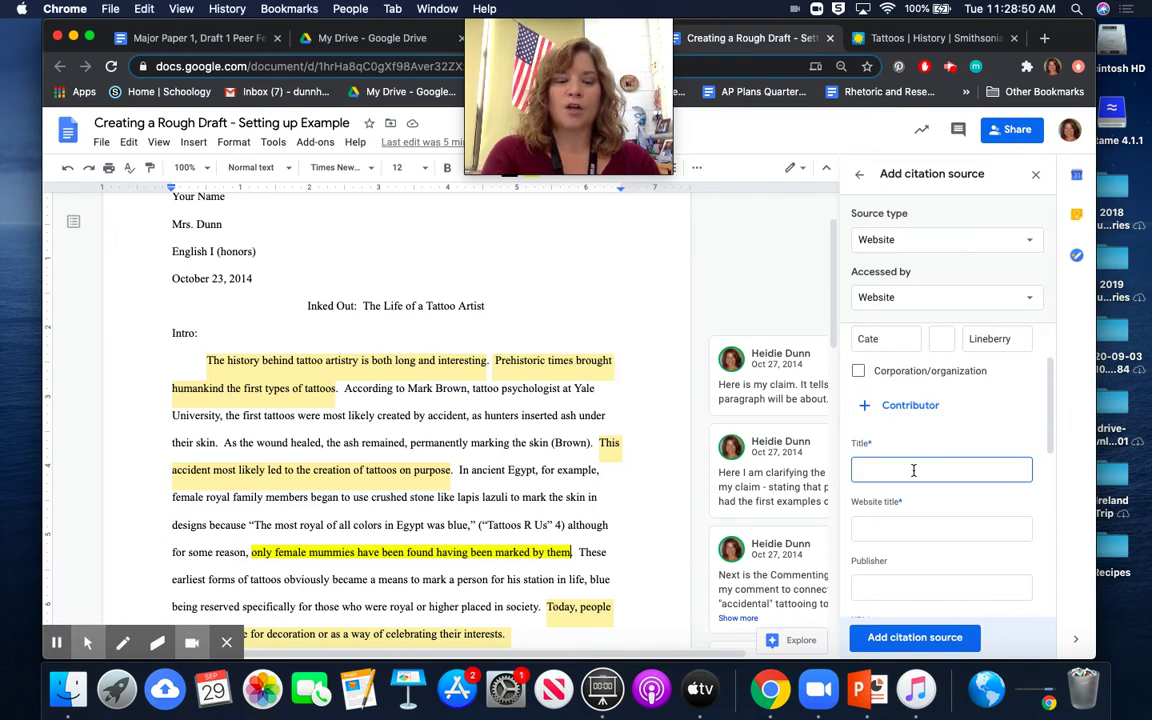
key("cmd+v")
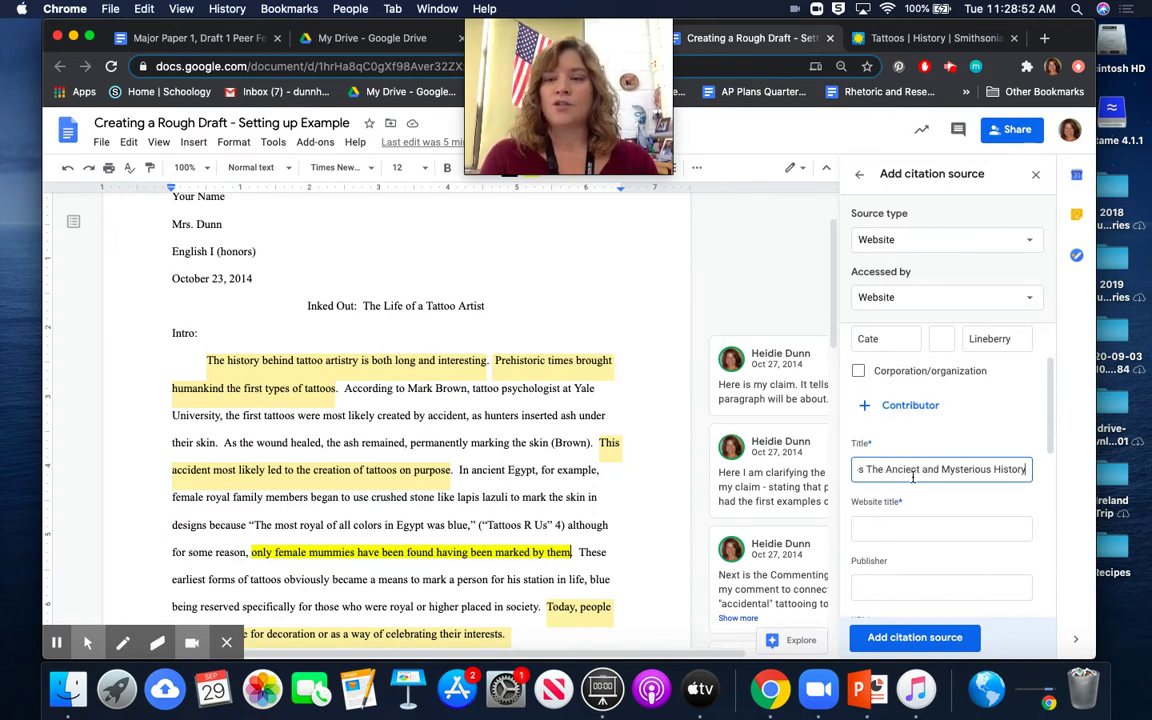
left_click(862, 470)
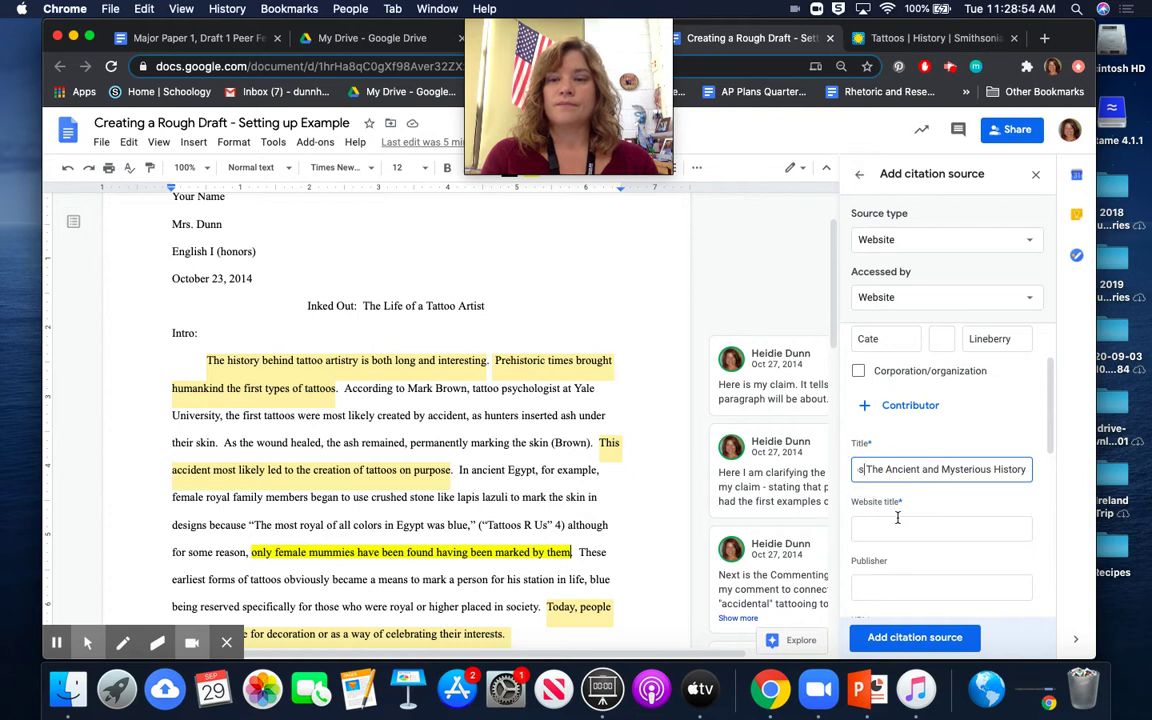
type(":")
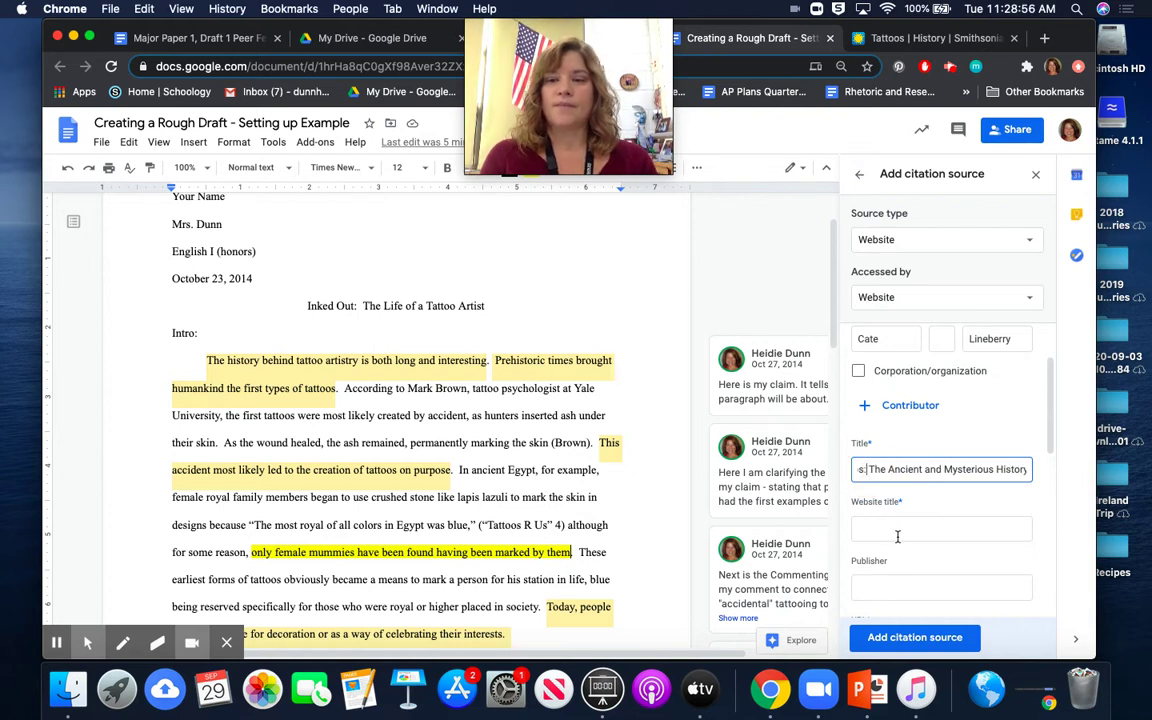
Revisit the Smithsonian article, reposition the browser window, and return to the draft.
left_click(953, 40)
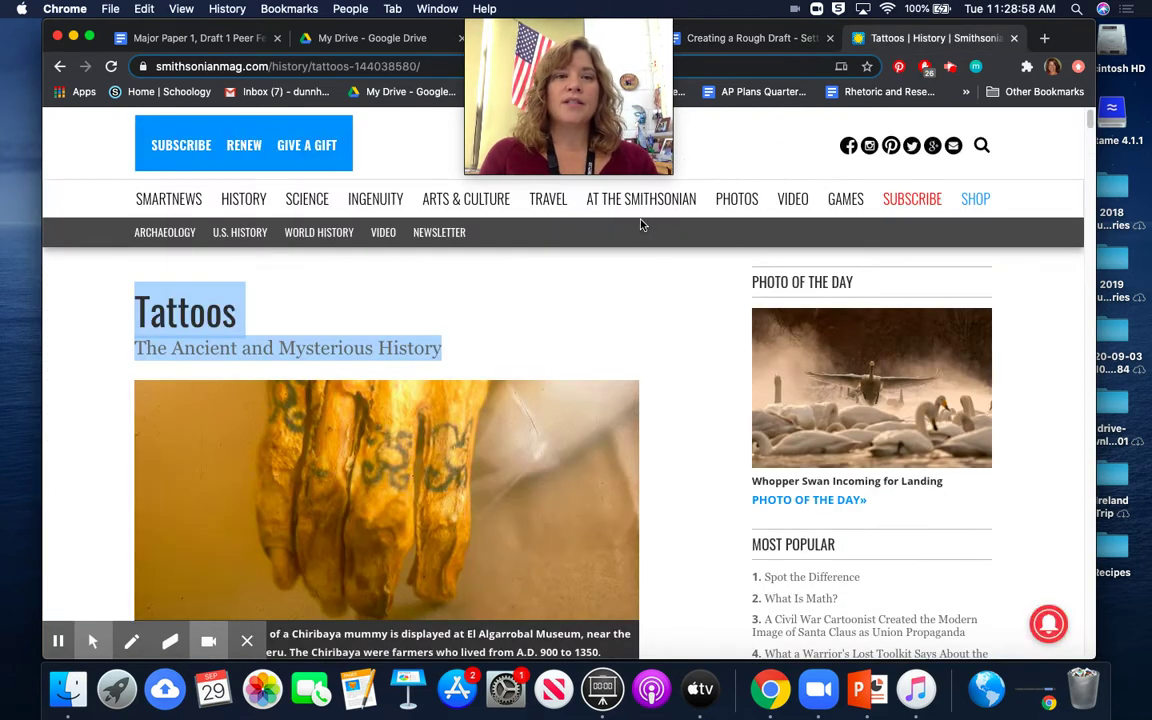
mouse_move(594, 27)
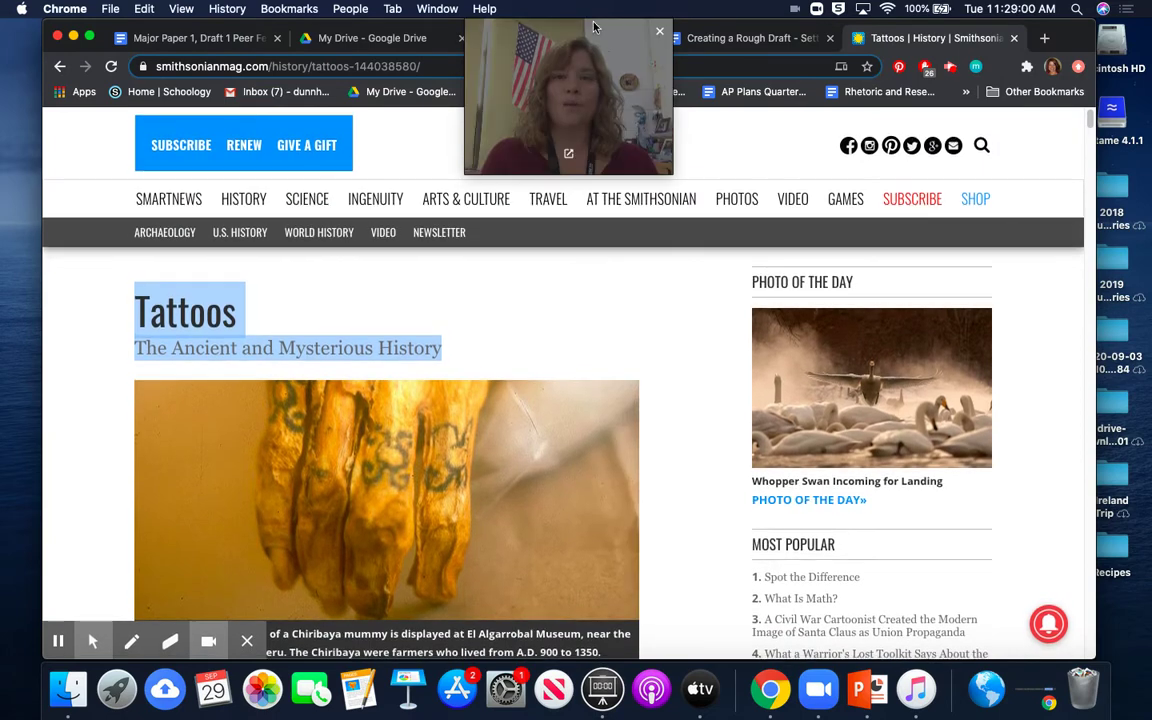
left_click_drag(650, 118, 538, 29)
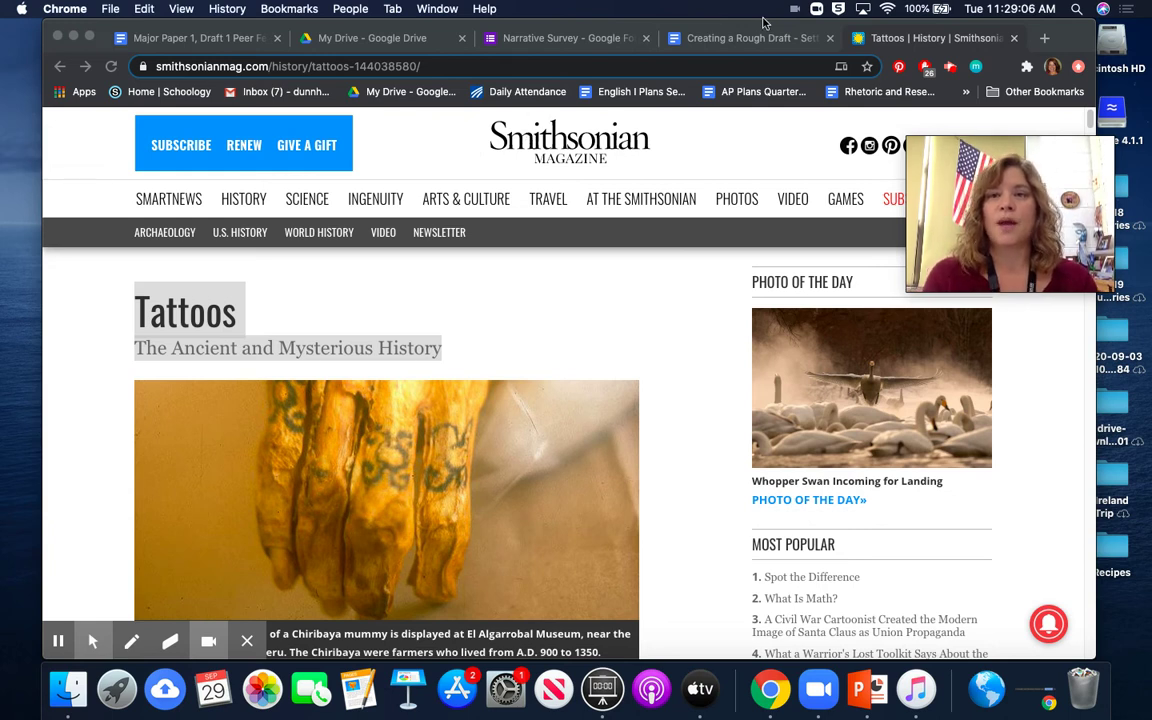
left_click(549, 147)
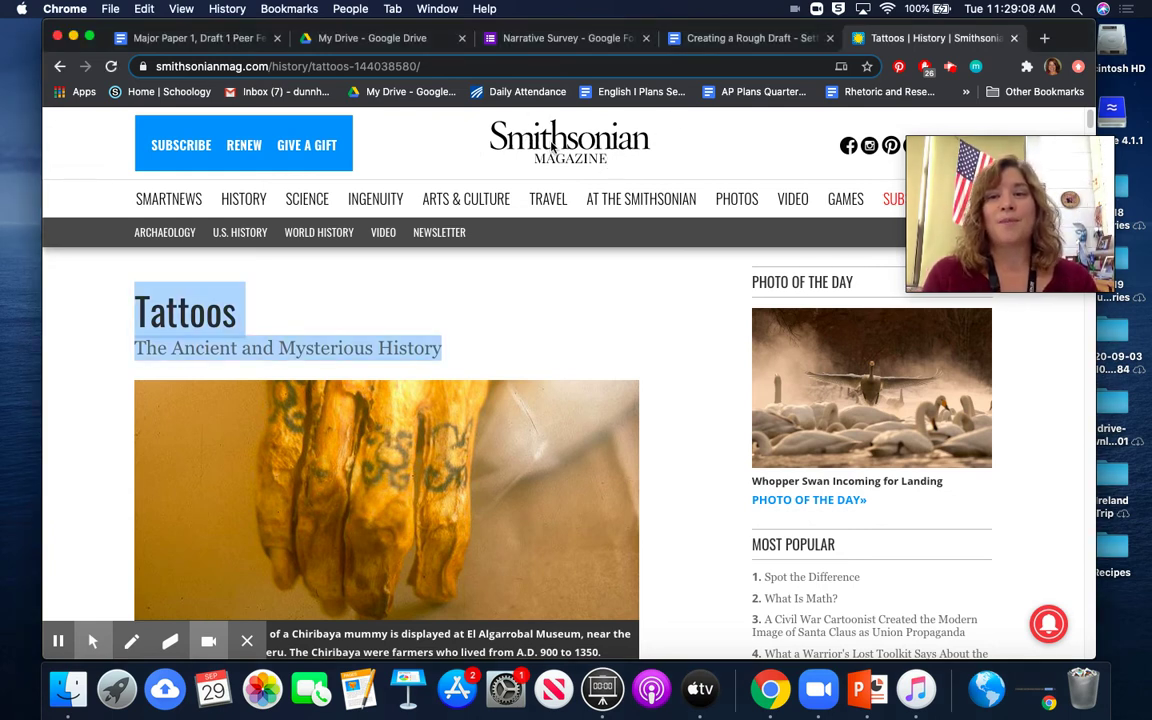
left_click(773, 40)
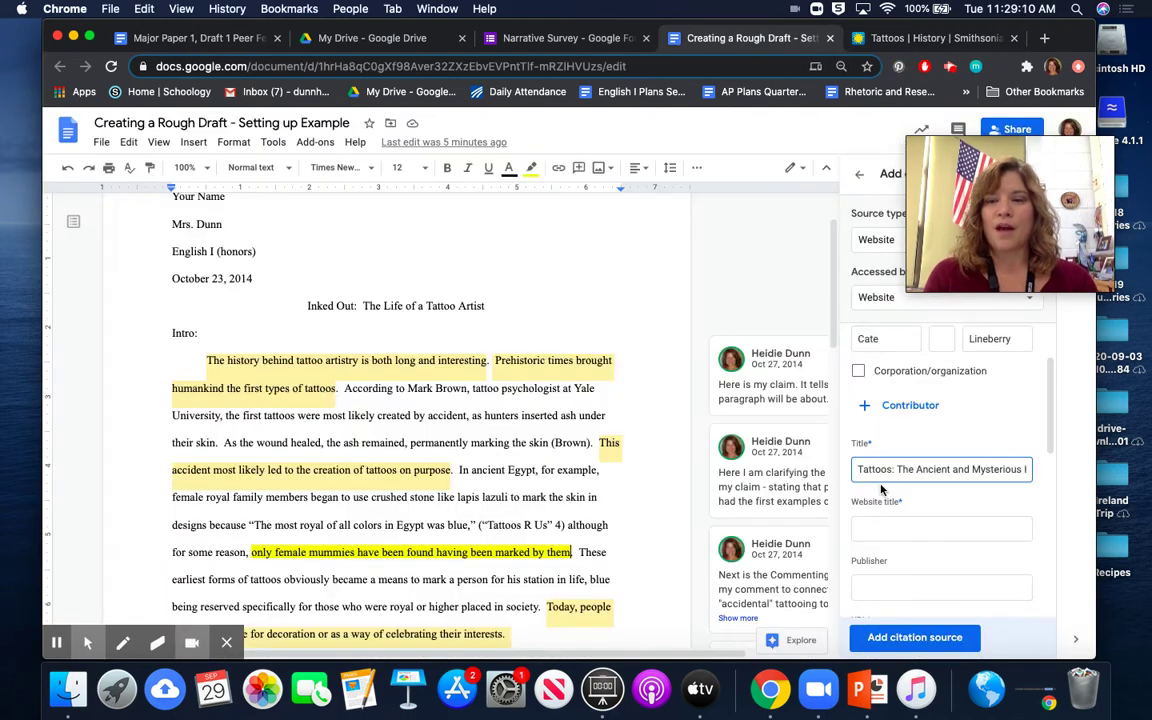
Enter 'Smithsonian Magazine' as the website title, then check the article's footer for details.
left_click(884, 522)
type("Smith")
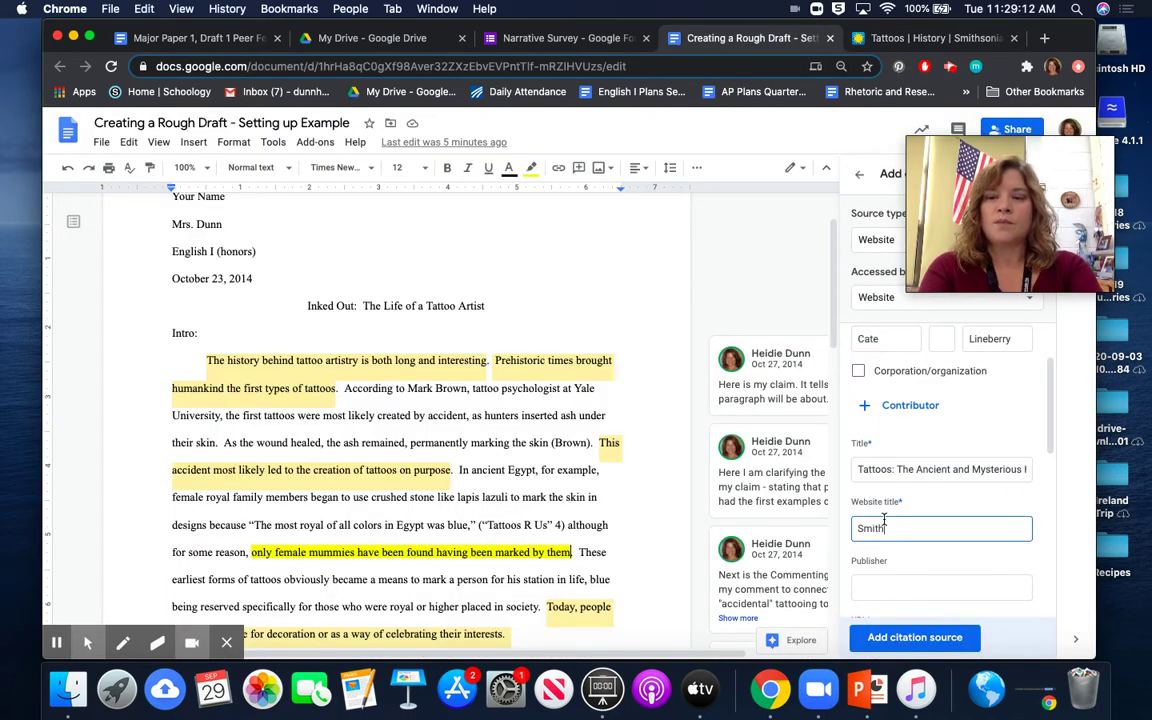
type("sonian Maga")
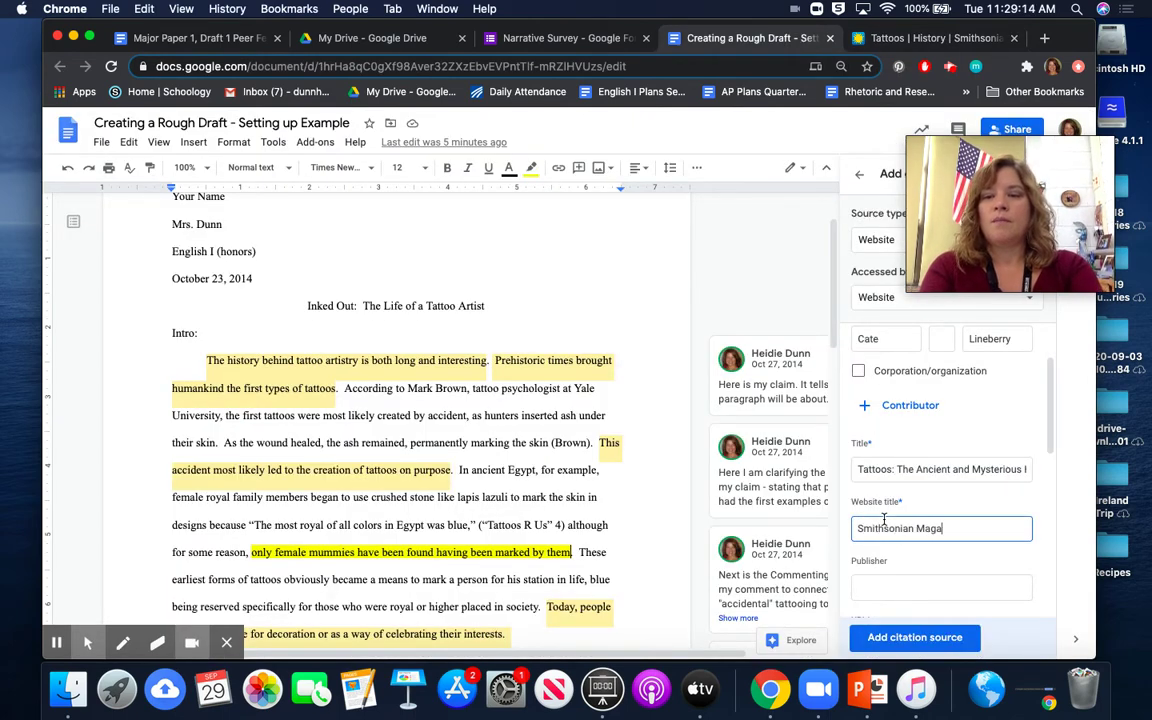
type("zine")
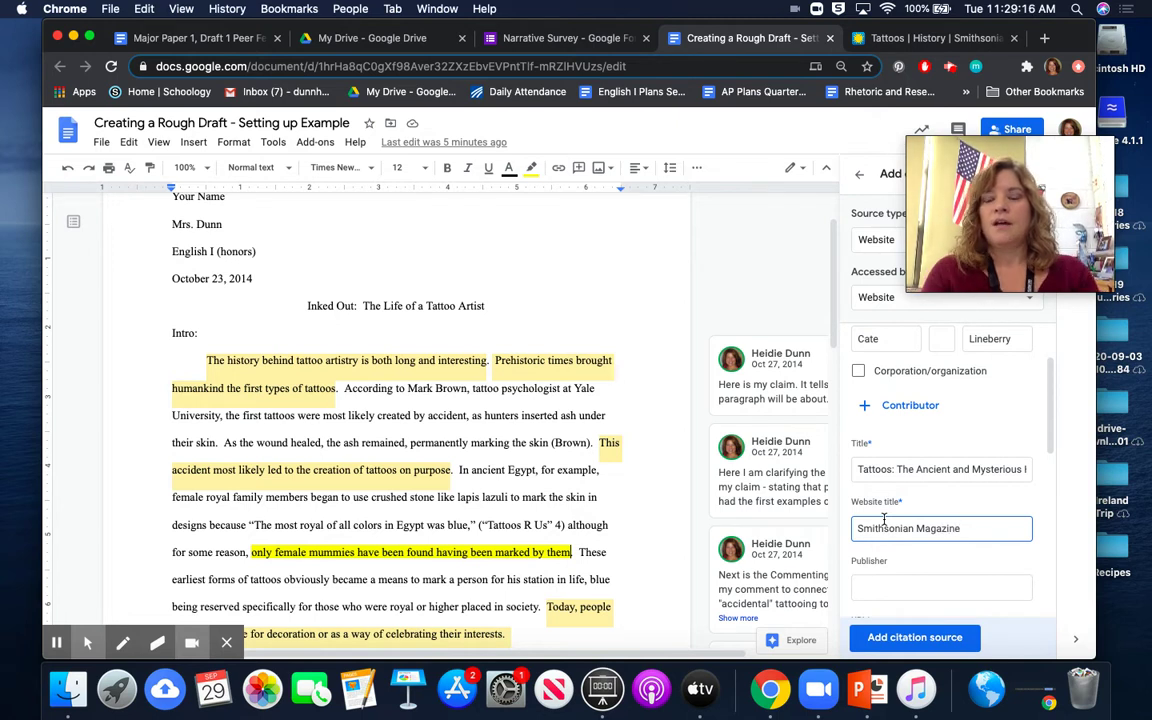
left_click(930, 38)
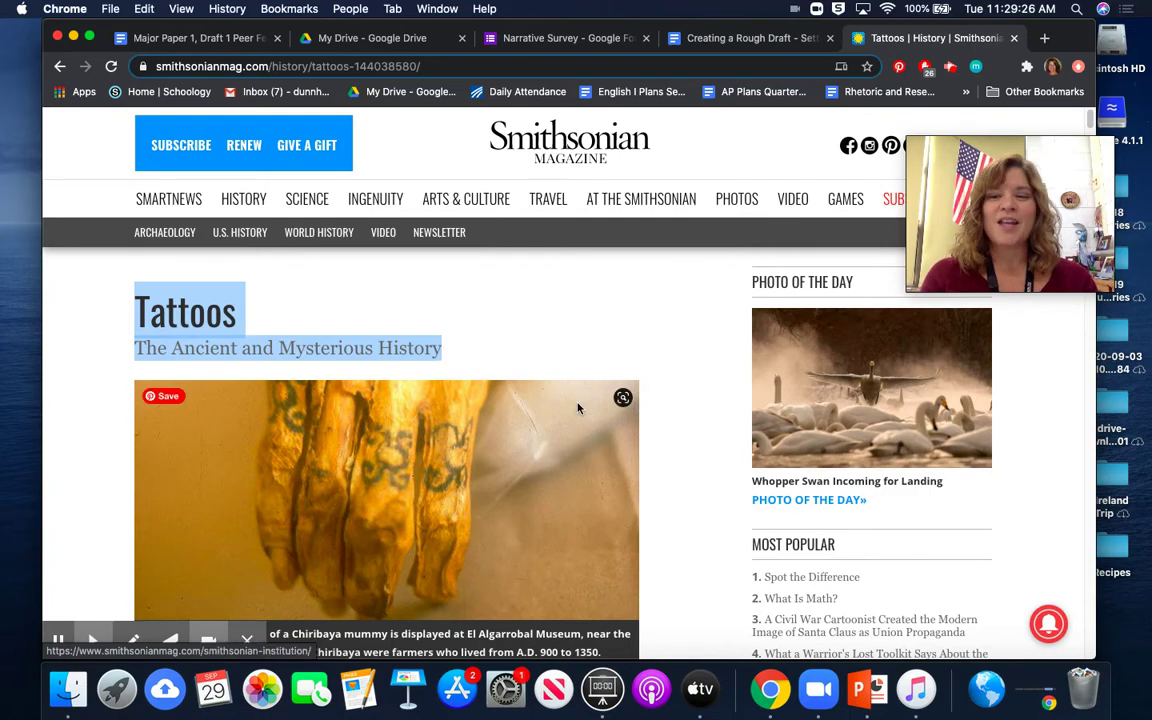
scroll(577, 407, "down", 10)
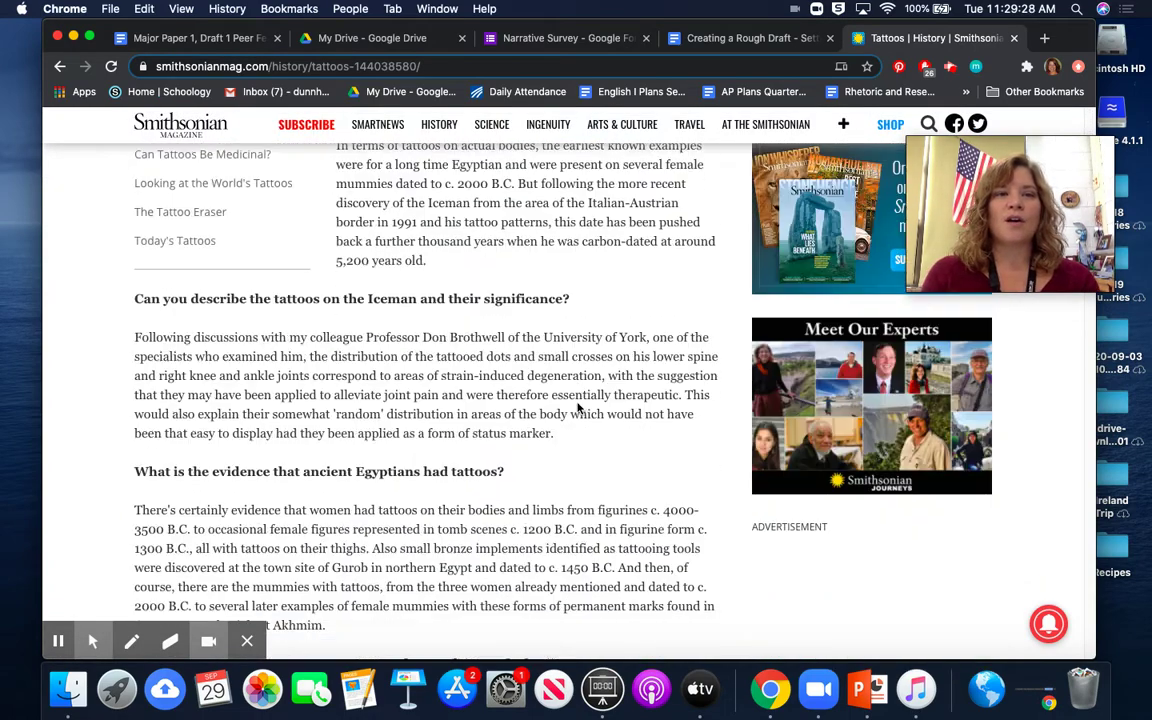
scroll(577, 407, "down", 15)
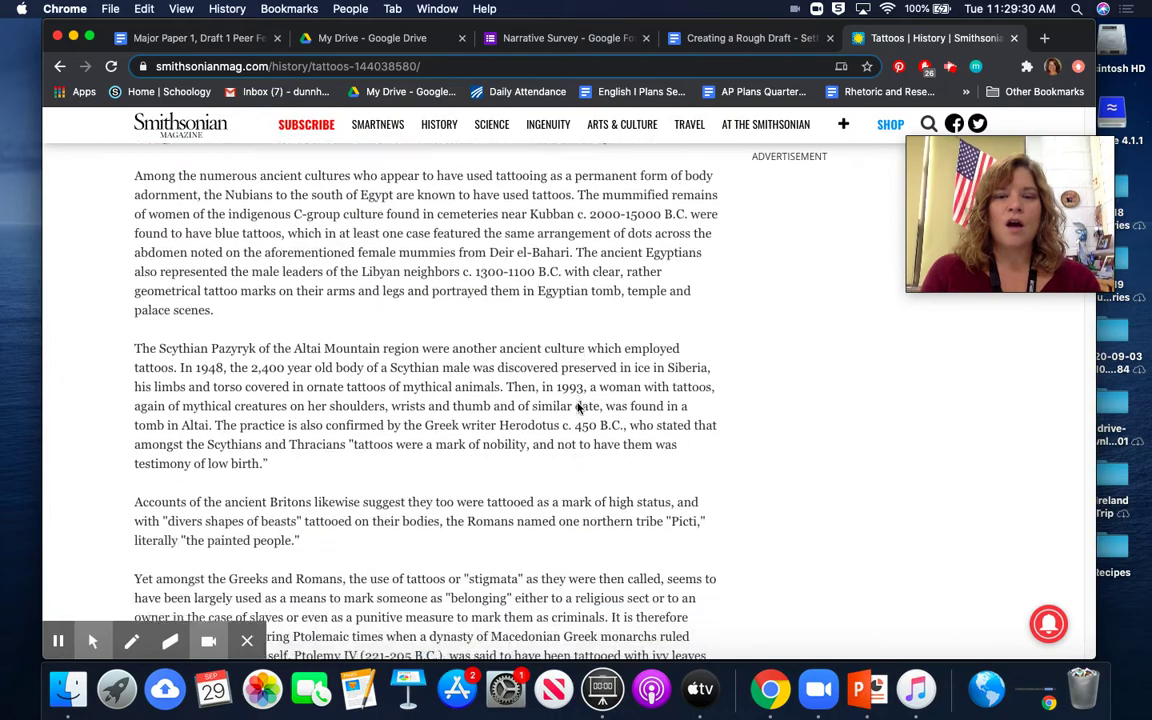
scroll(577, 407, "down", 20)
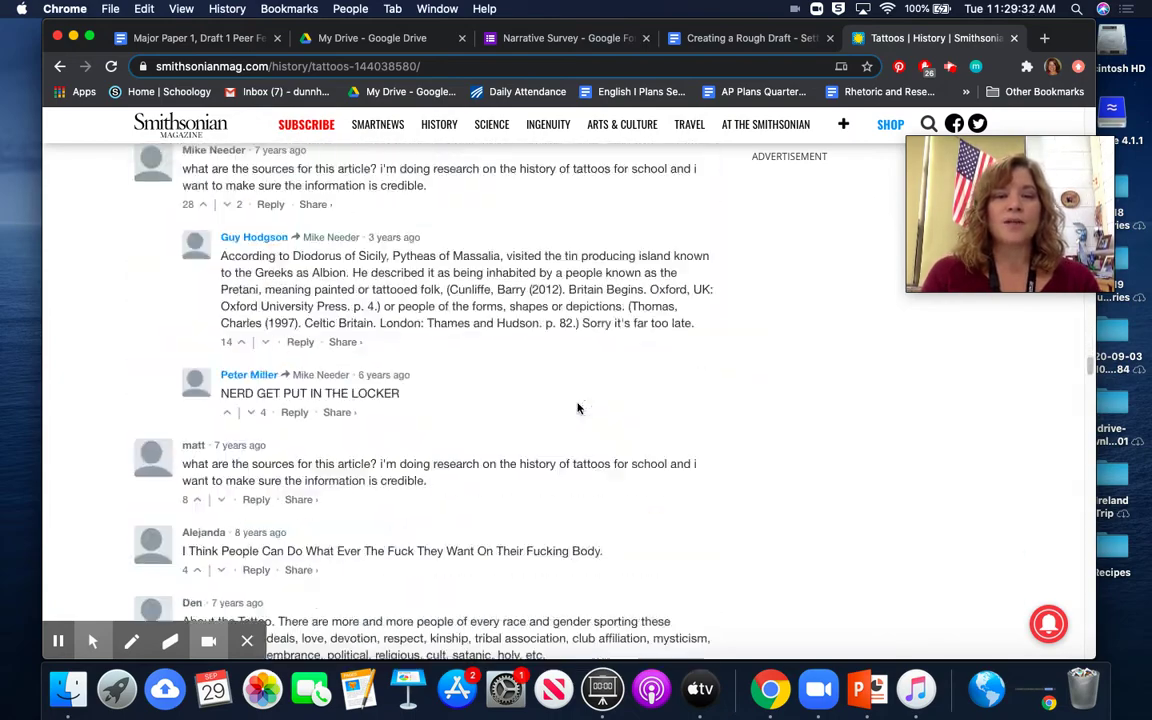
scroll(577, 407, "down", 20)
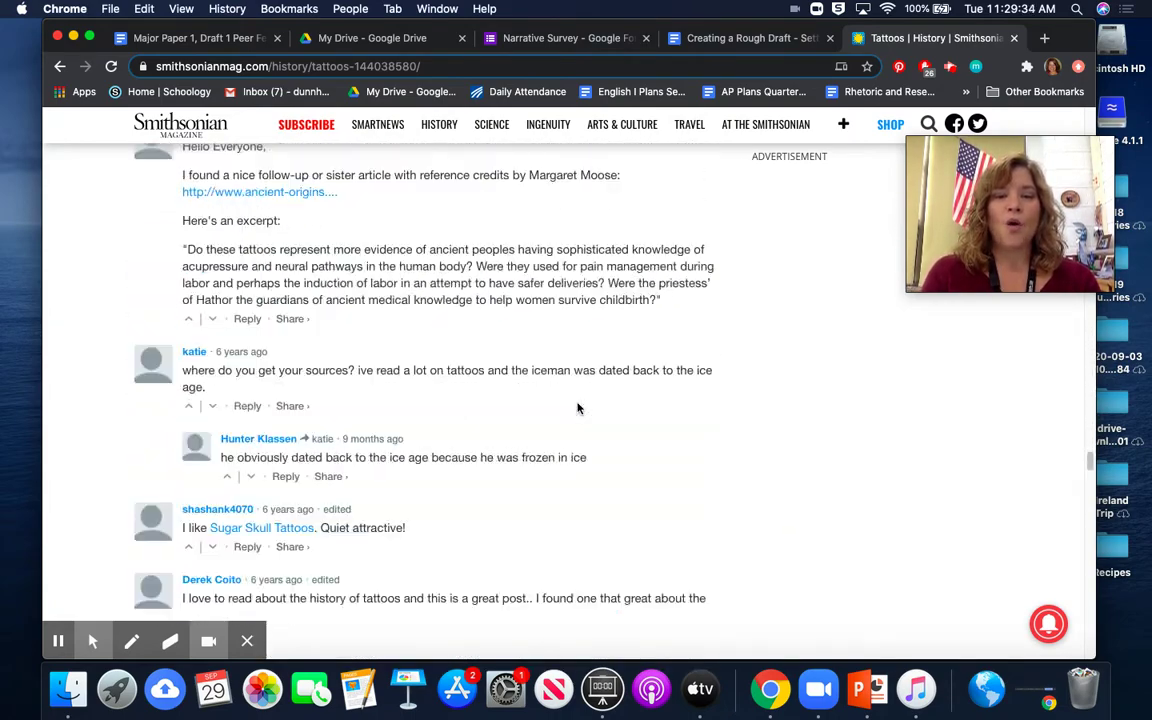
scroll(577, 407, "down", 20)
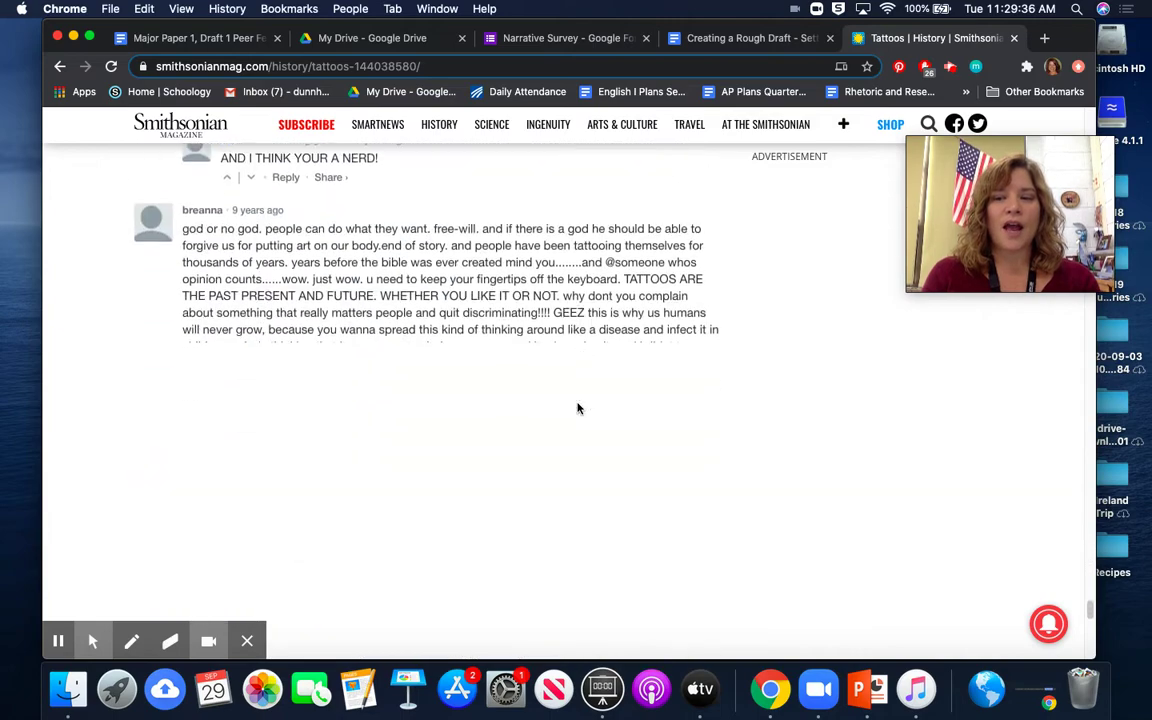
scroll(577, 407, "down", 15)
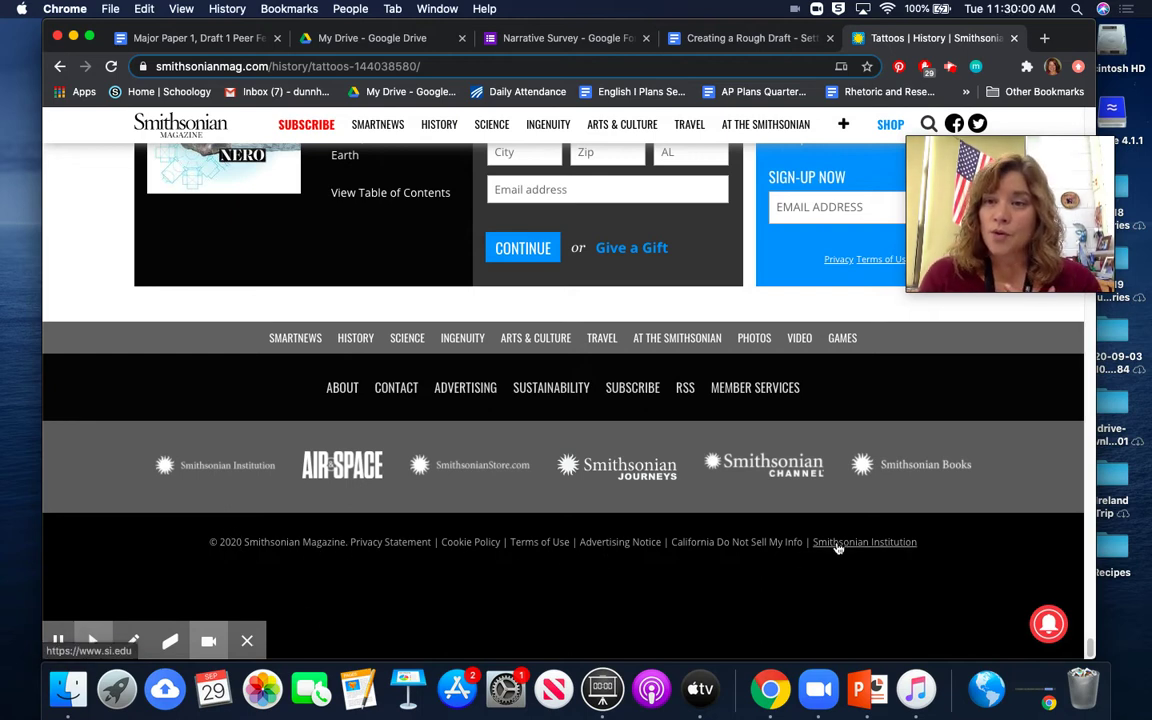
left_click(781, 40)
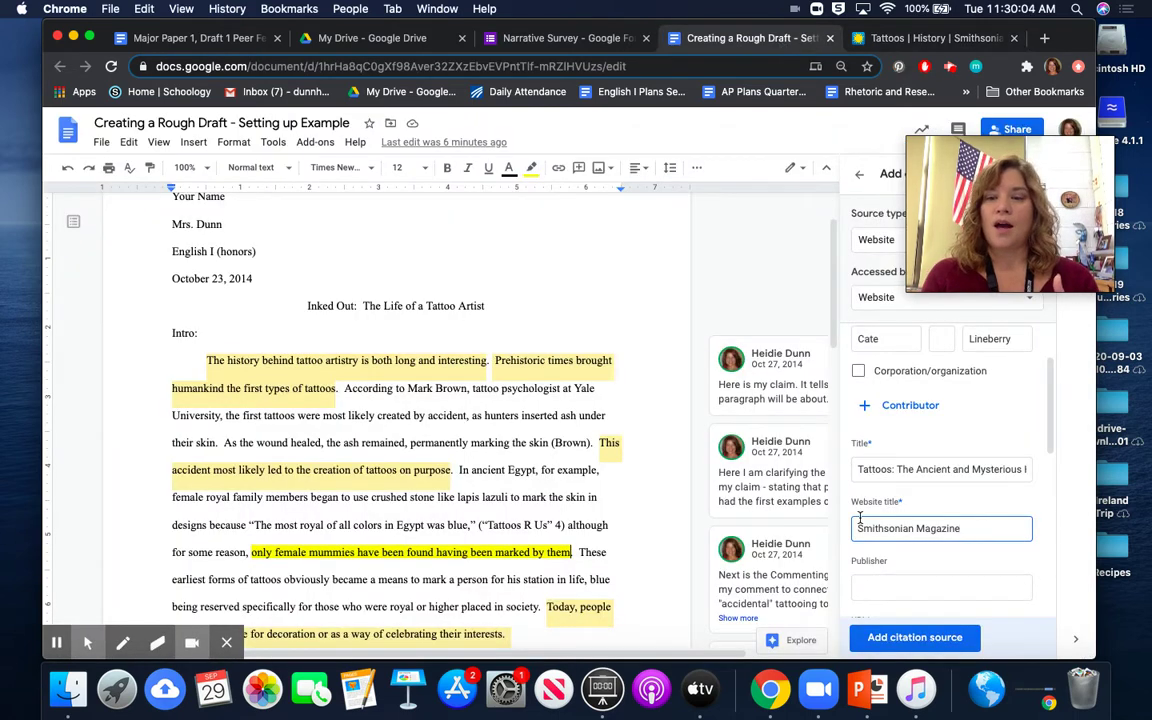
Enter 'Smithsonian Institution' as the citation's publisher.
left_click(867, 590)
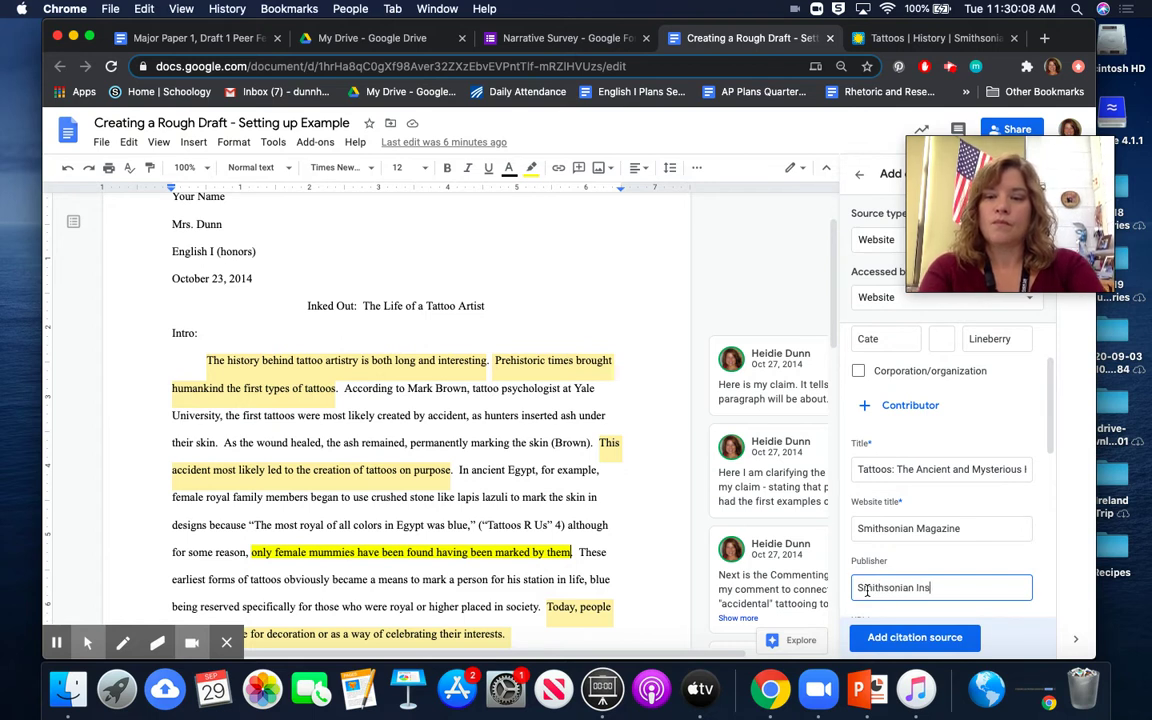
type("Smithsonian Institutio")
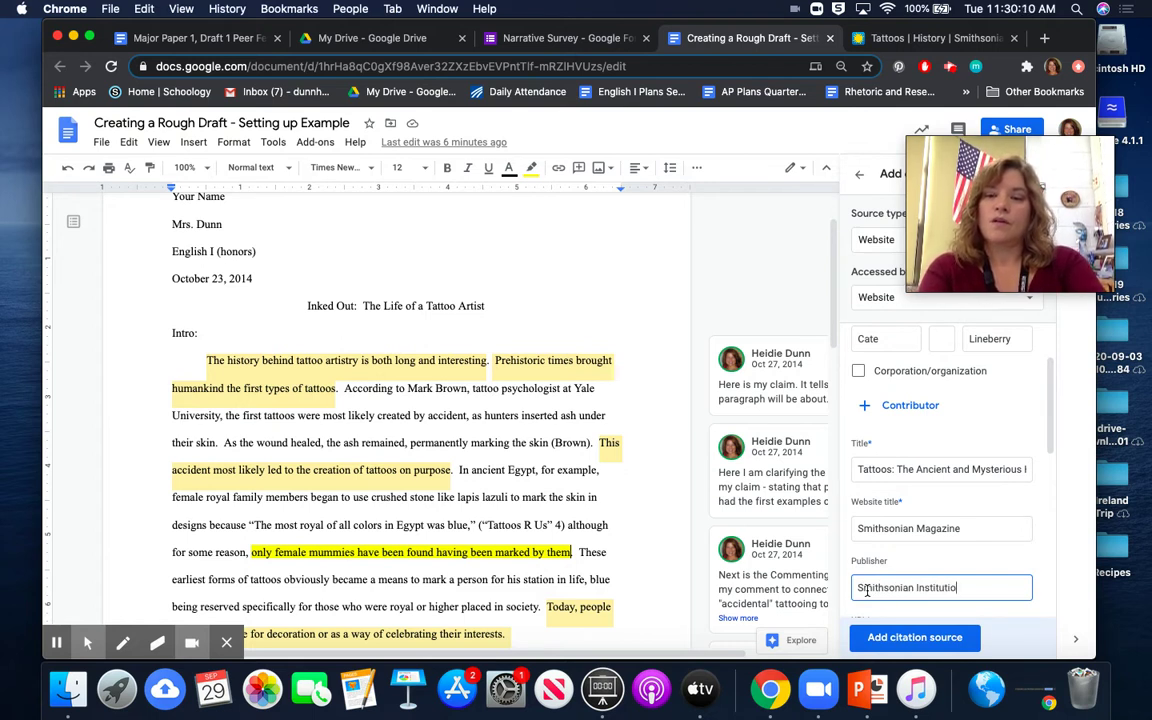
type("n")
scroll(960, 588, "down", 2)
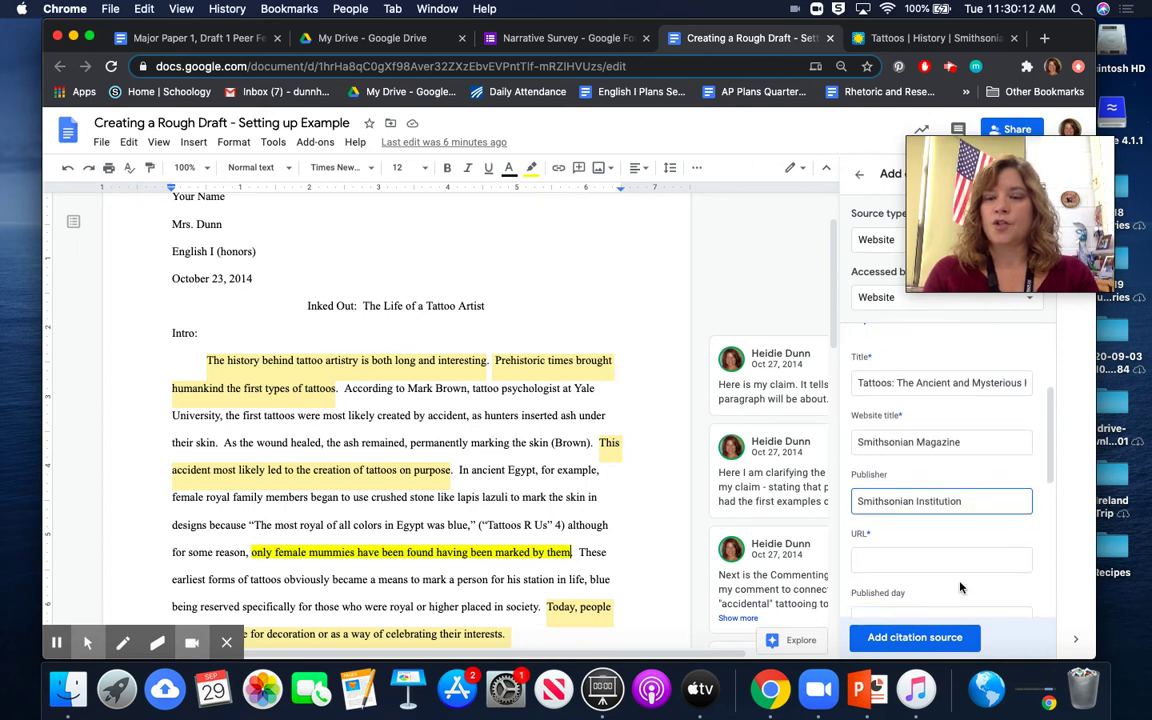
Copy the article's web address and paste it into the citation URL field.
left_click(910, 47)
left_click(200, 66)
key("cmd+c")
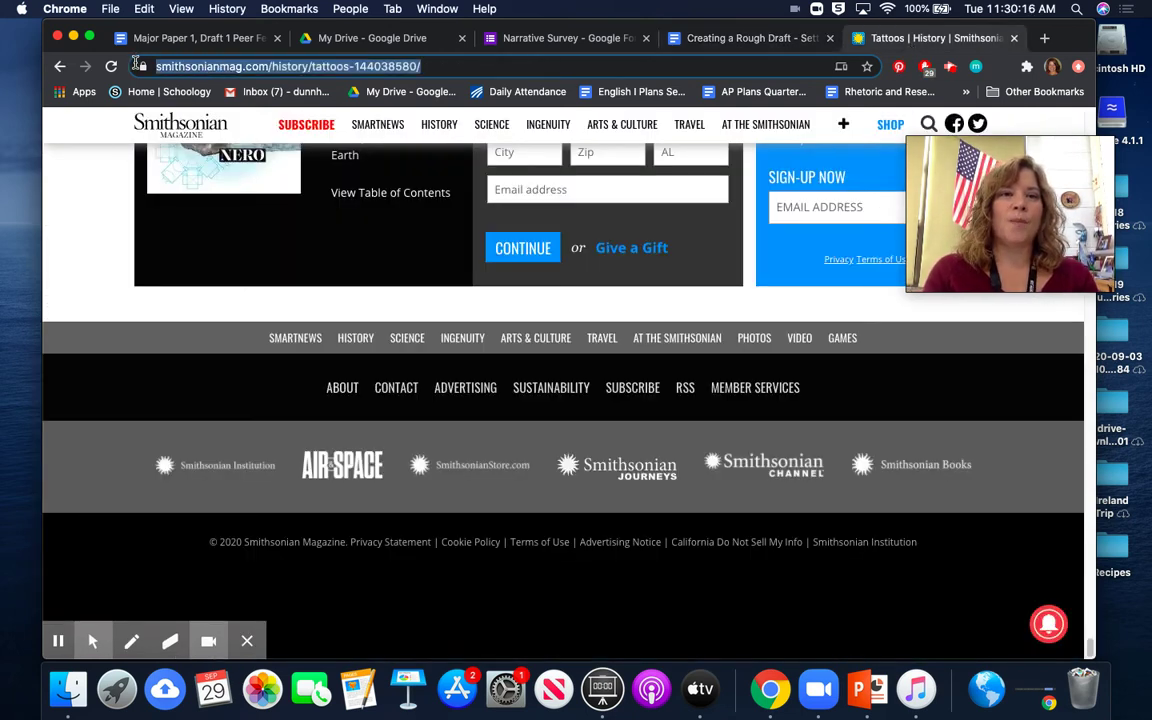
left_click(762, 44)
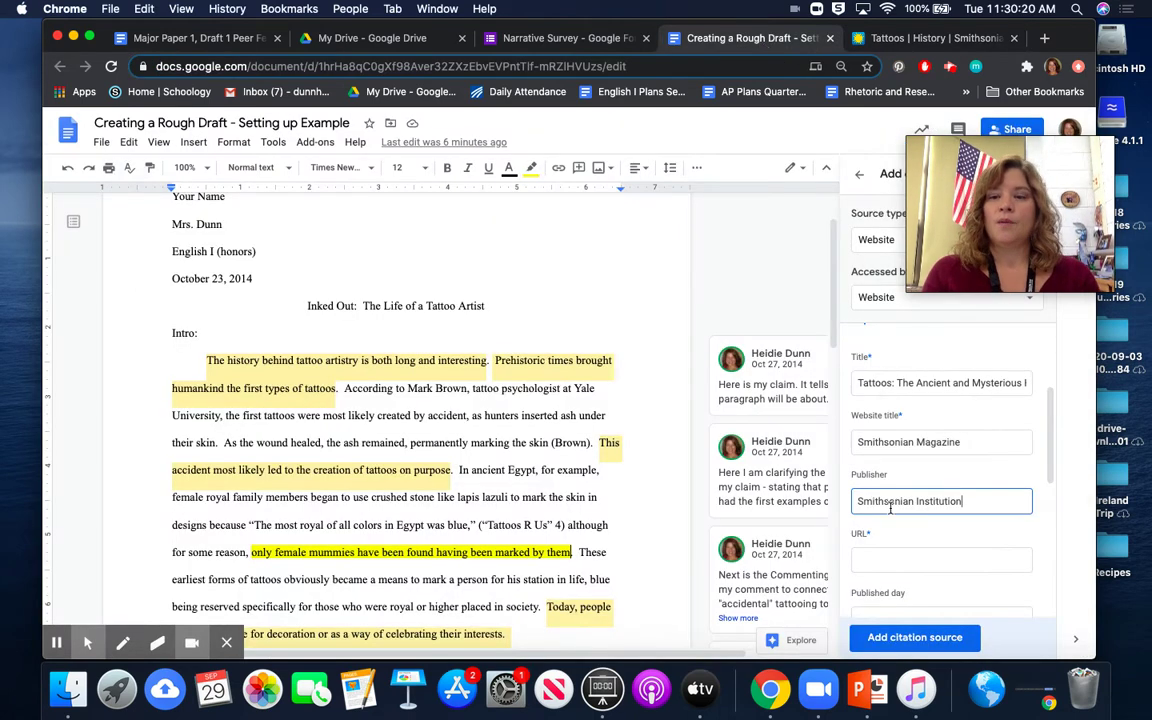
left_click(859, 561)
key("cmd+v")
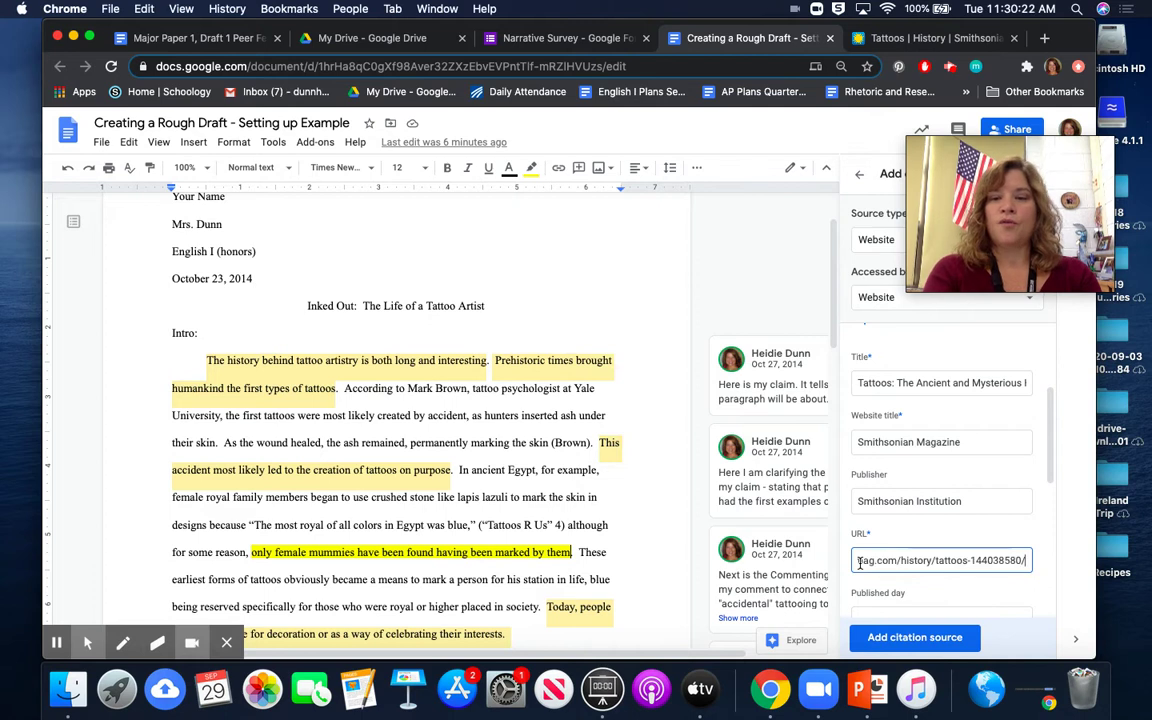
scroll(890, 555, "down", 2)
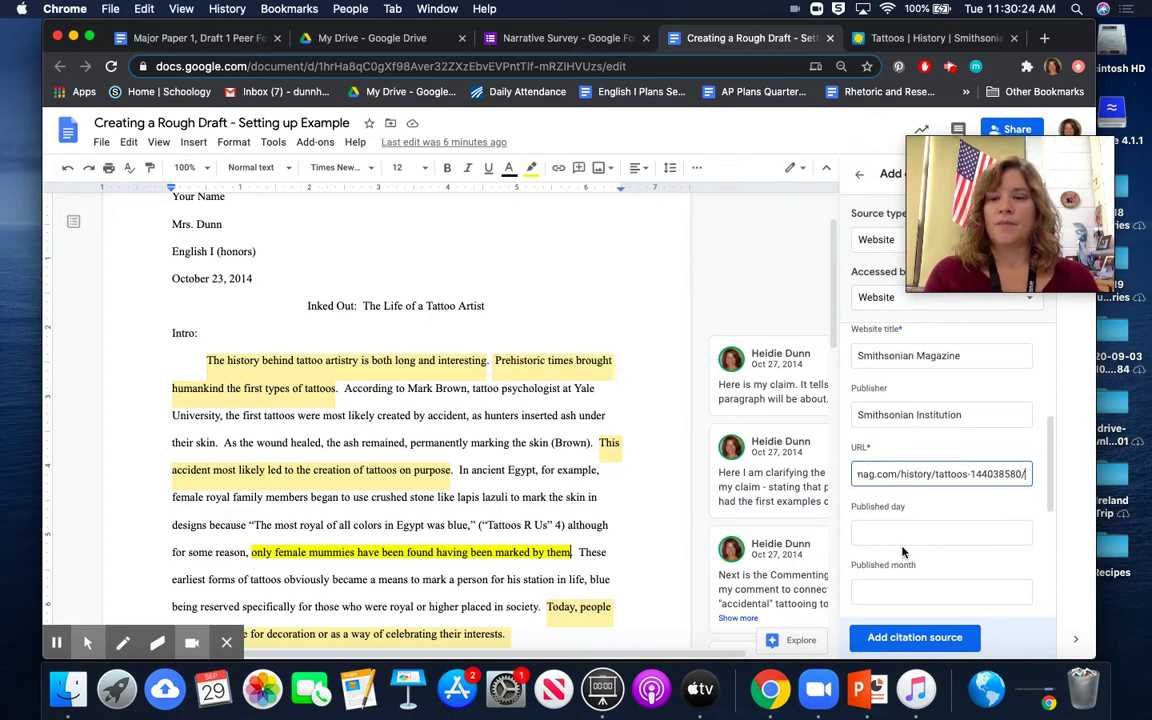
Select the Published day field, then look back at the article for its date.
left_click(902, 538)
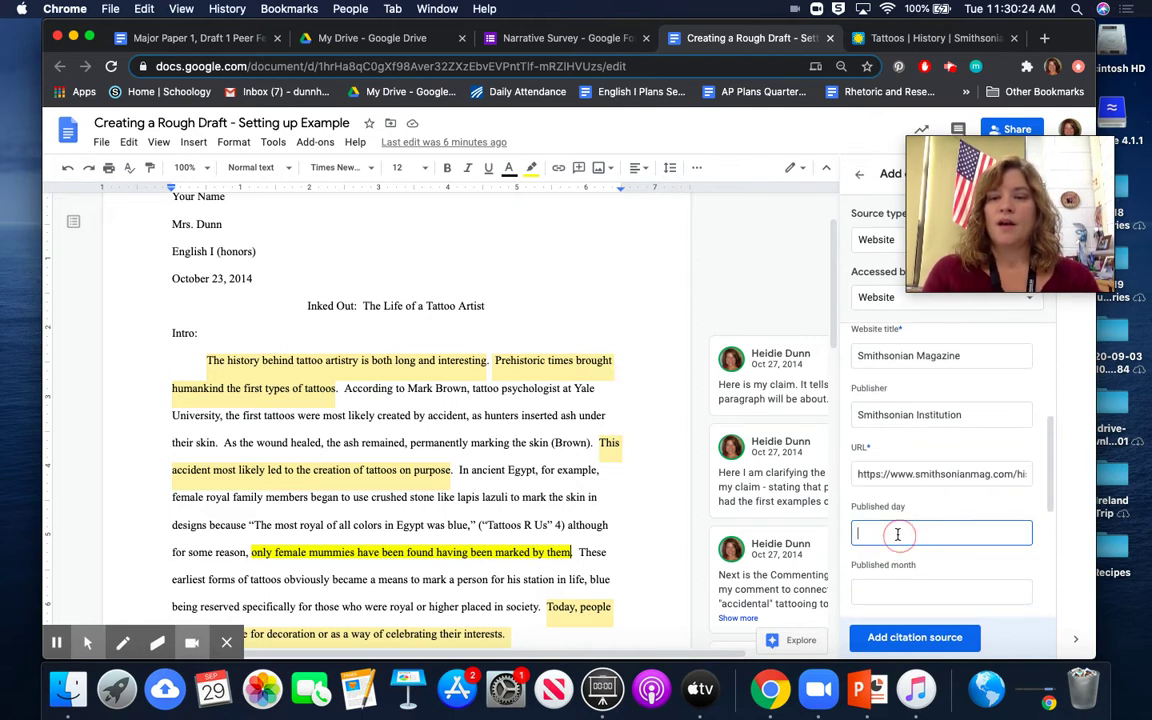
left_click(953, 38)
scroll(465, 385, "up", 15)
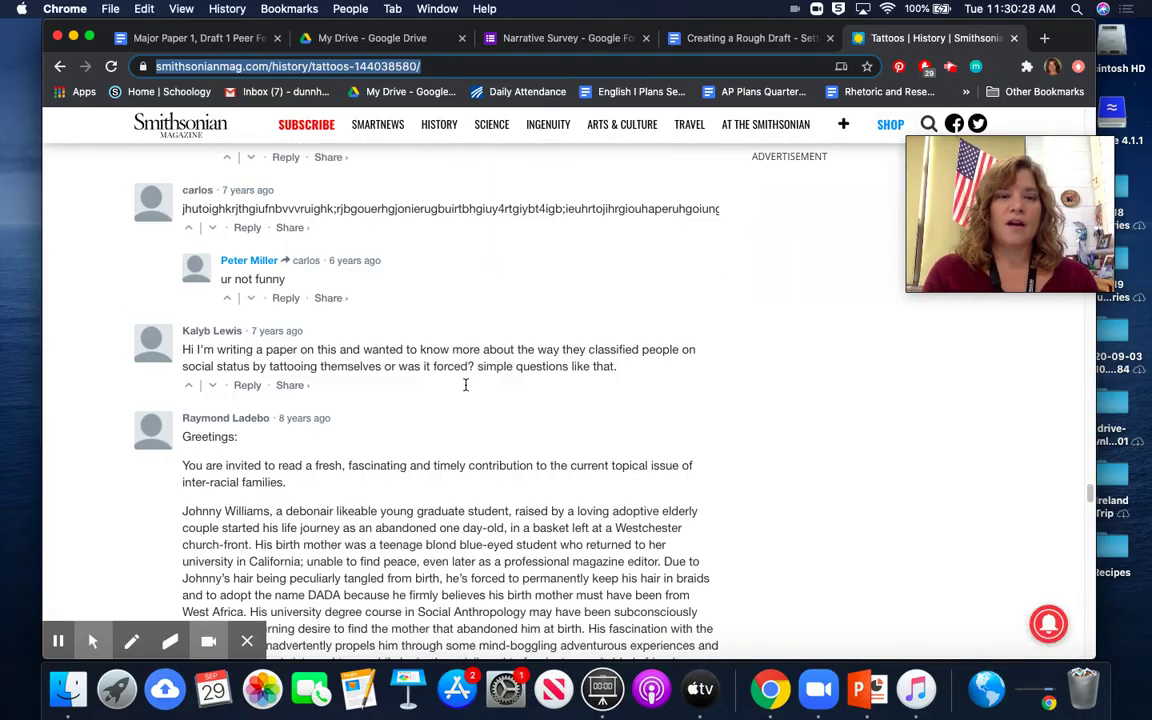
Read the January 1, 2007 date in the Smithsonian article's byline, then return to the Creating a Rough Draft document.
scroll(465, 385, "up", 20)
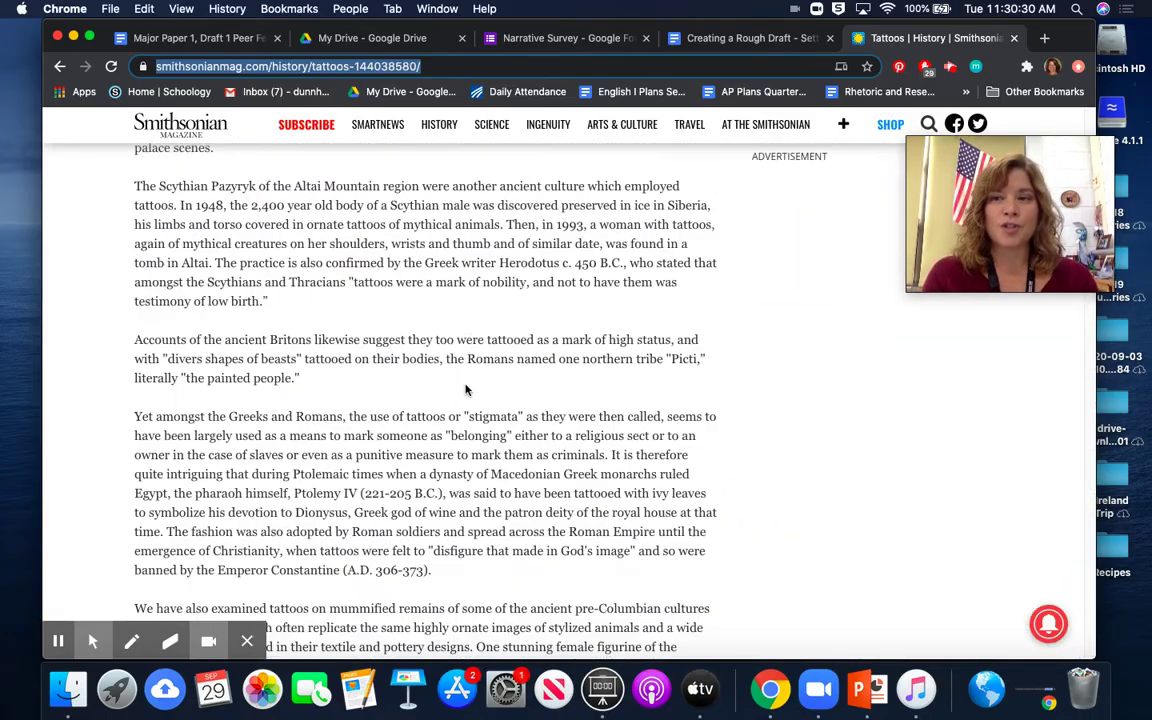
scroll(465, 390, "up", 20)
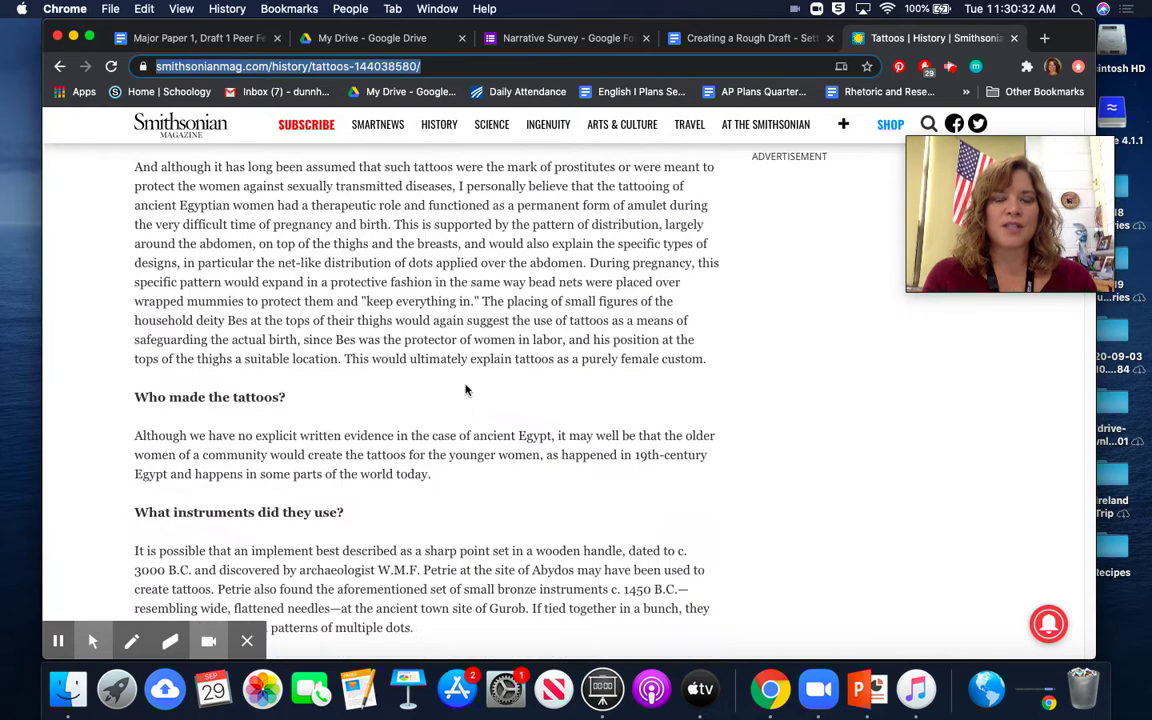
scroll(465, 390, "up", 15)
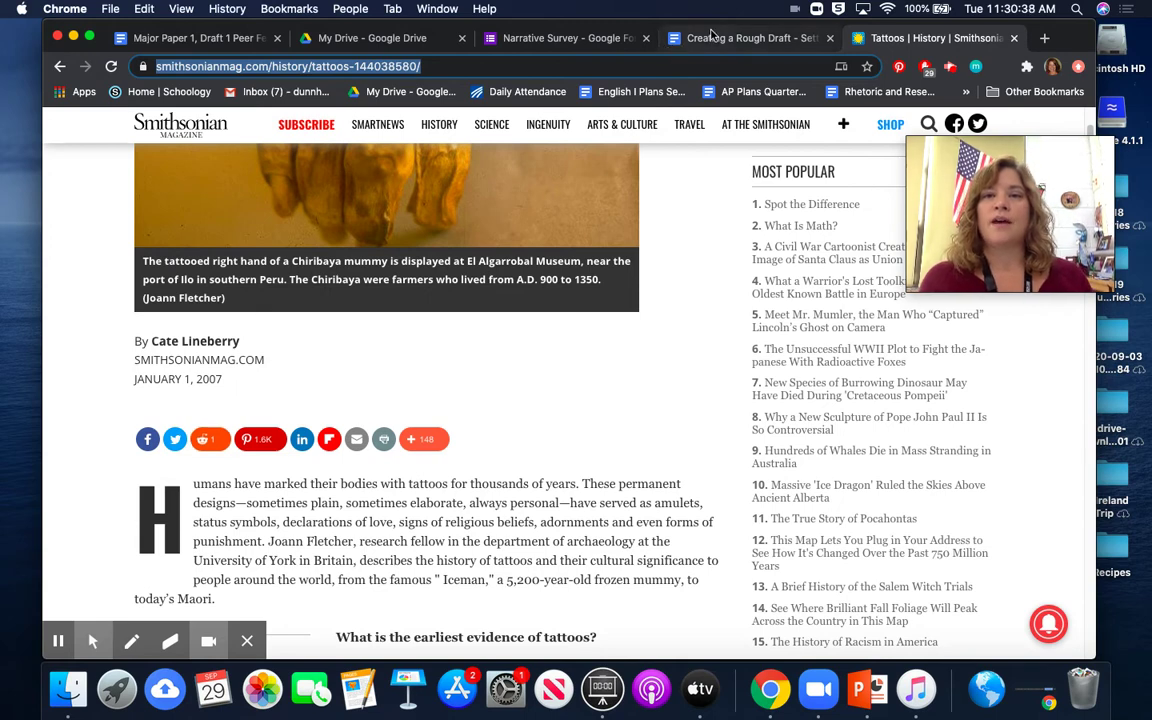
left_click(740, 38)
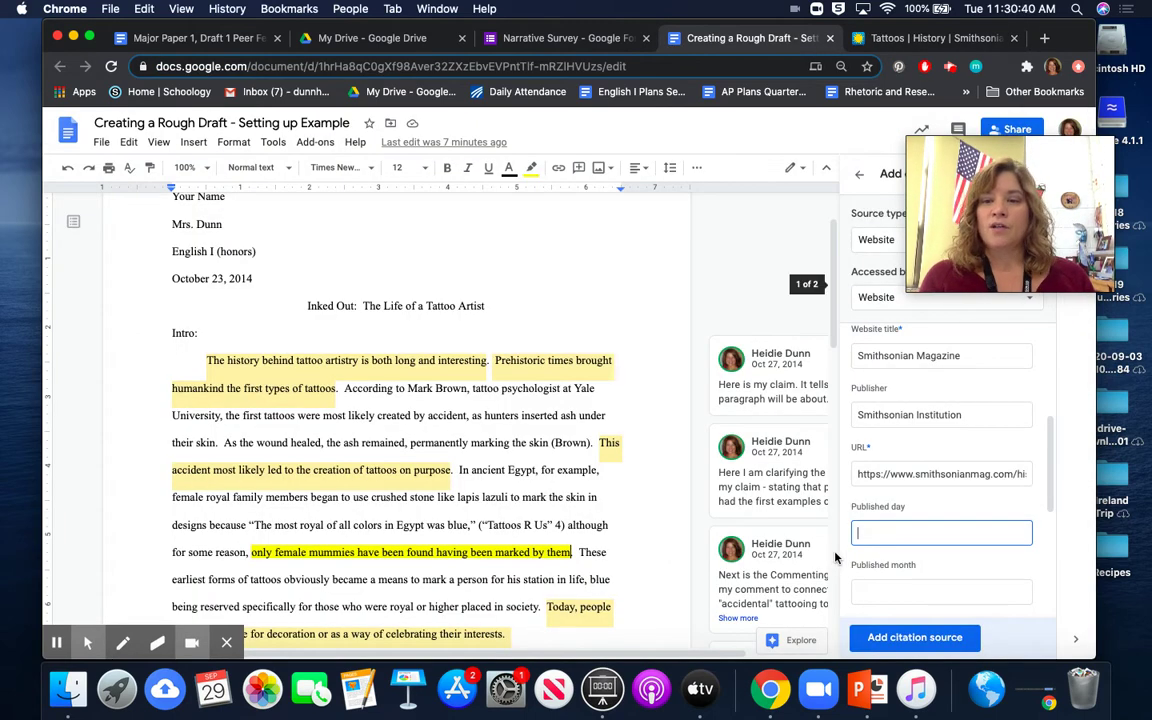
Enter the source's published date as day 1, January 2007.
type("1")
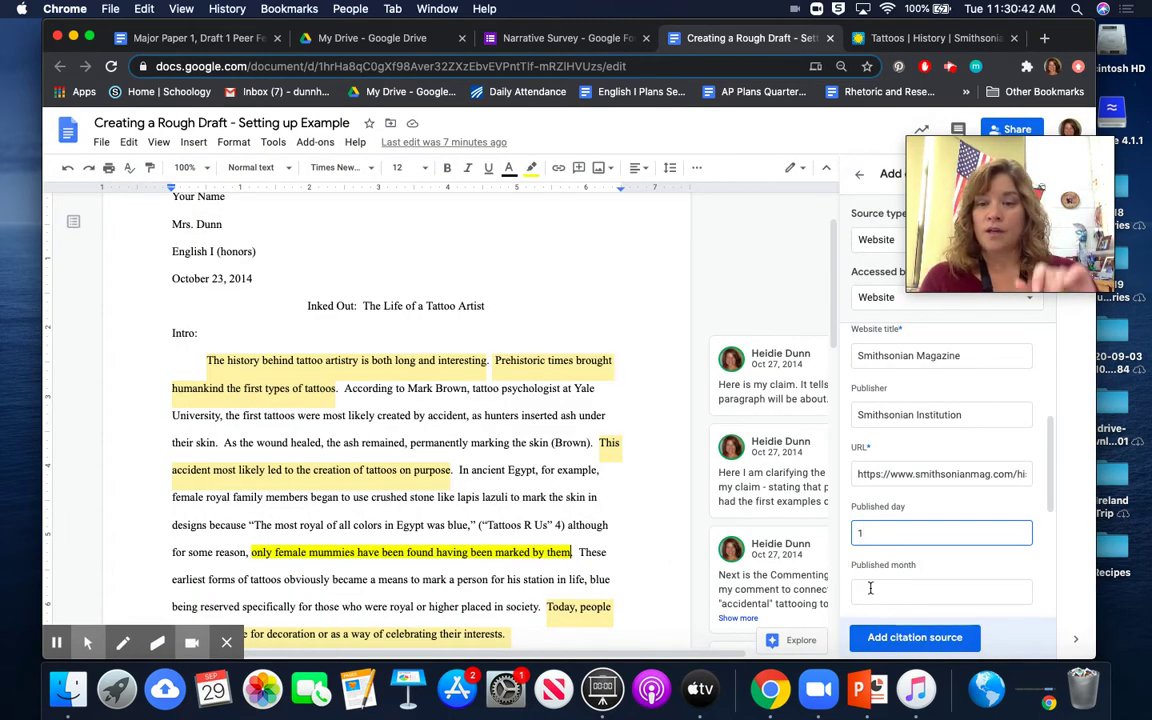
left_click(870, 589)
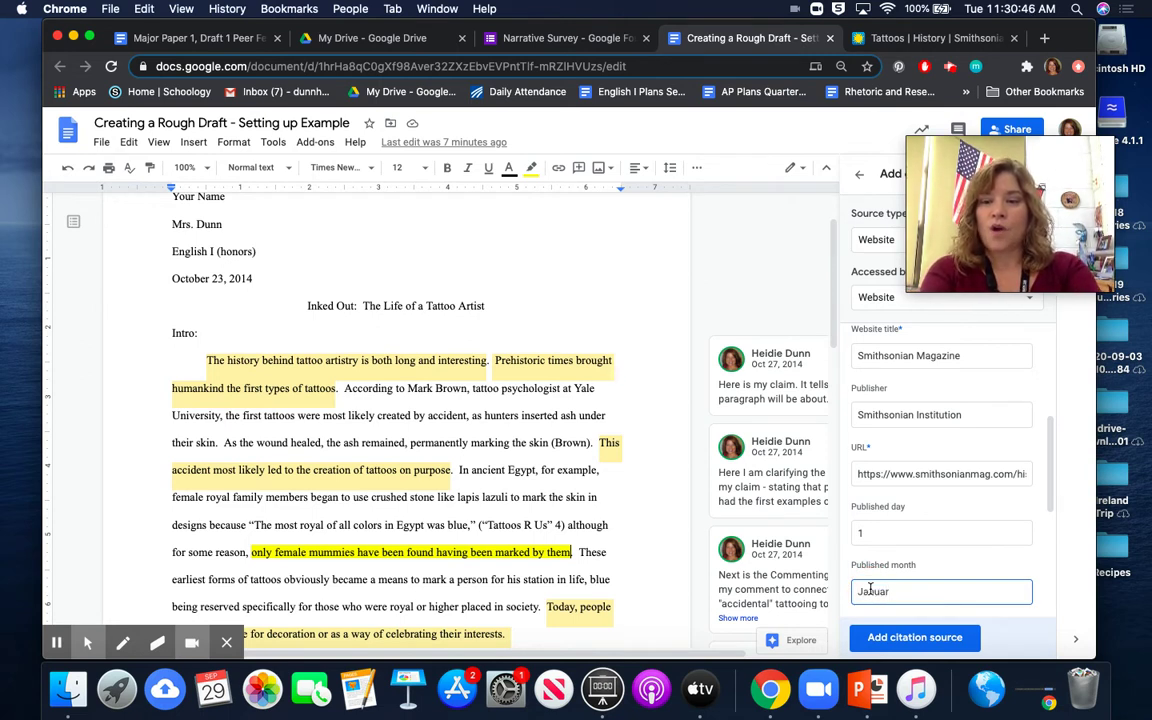
scroll(960, 555, "down", 3)
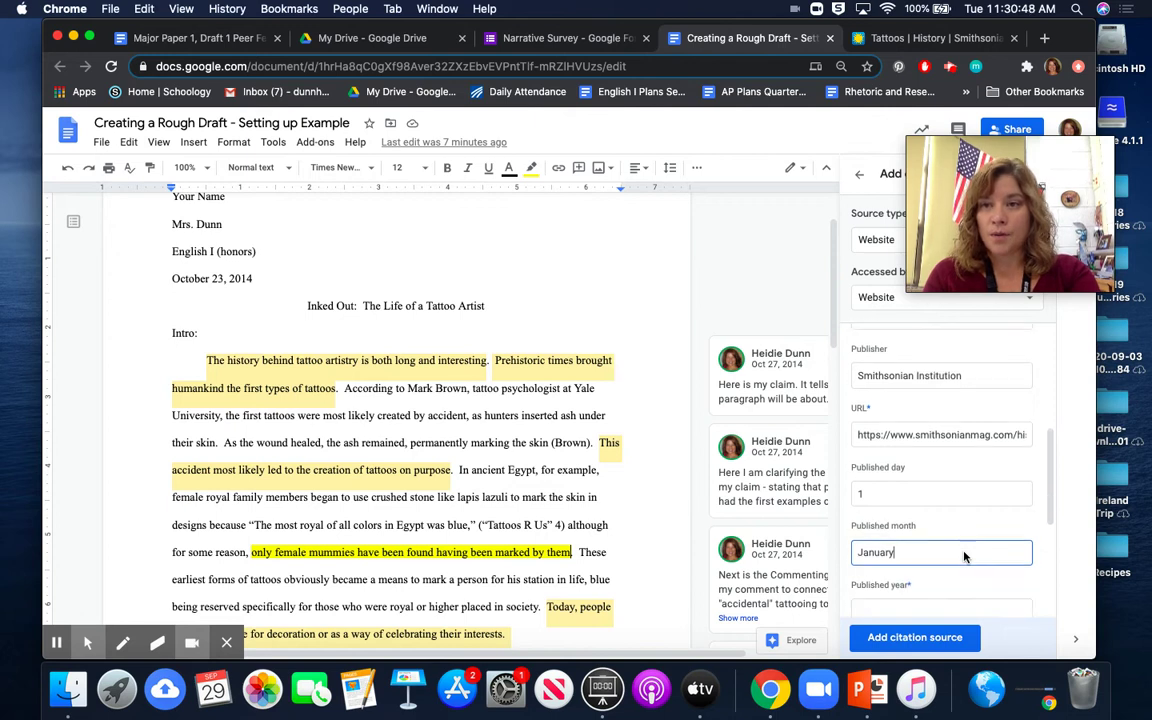
left_click(933, 534)
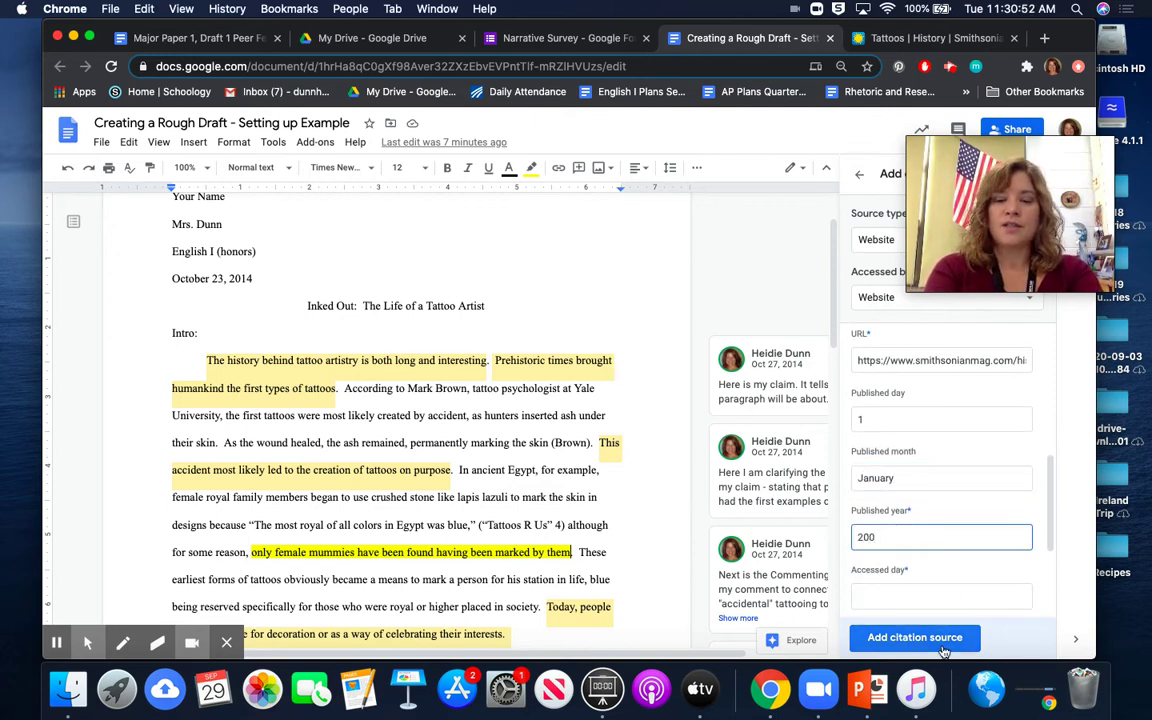
Enter the accessed date 29 September 2020 and save the website citation source.
left_click(874, 597)
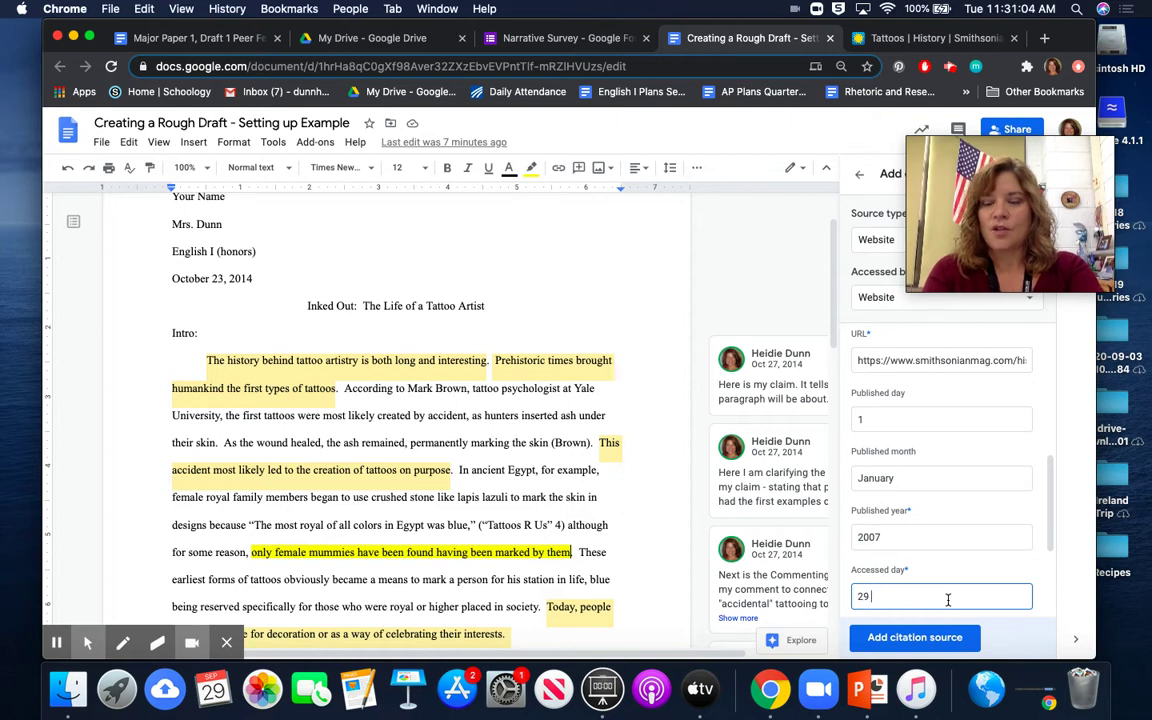
scroll(980, 587, "down", 2)
left_click(928, 547)
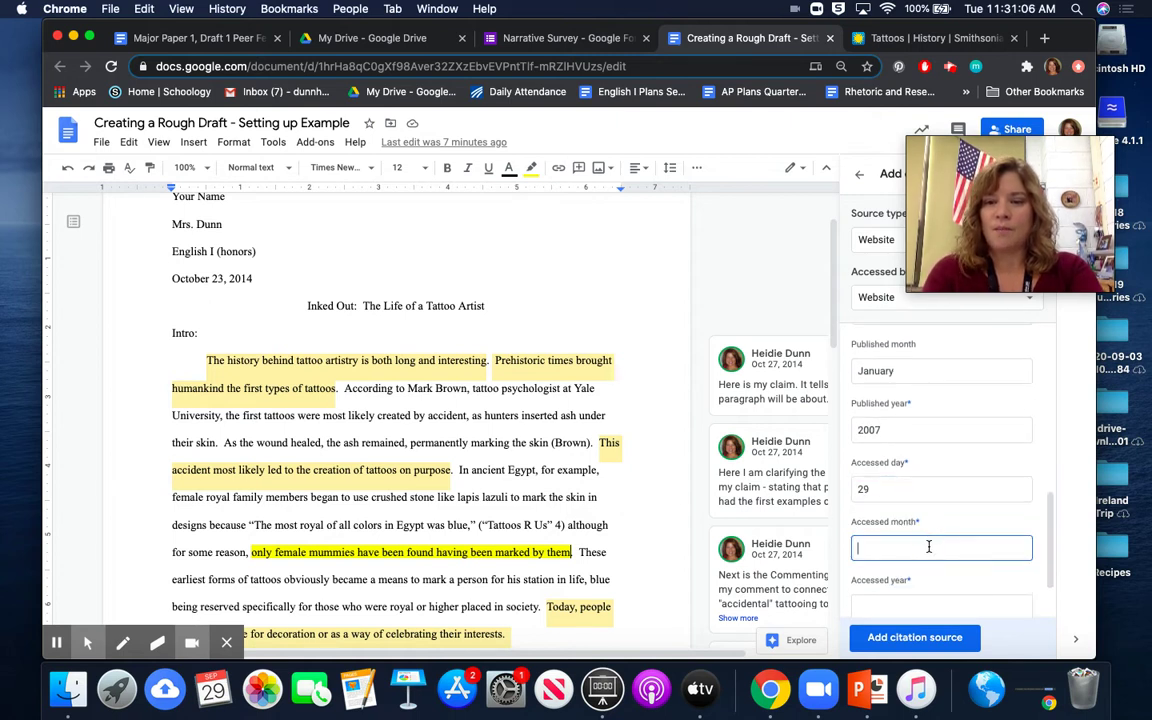
type("Septem")
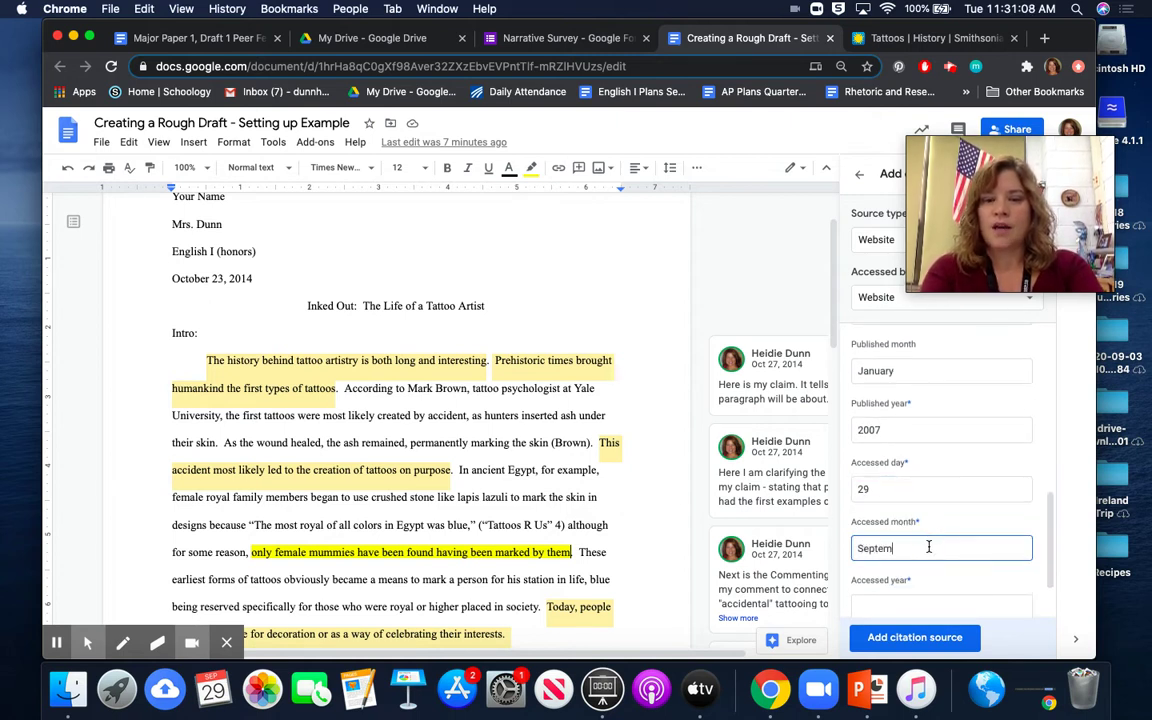
type("ber")
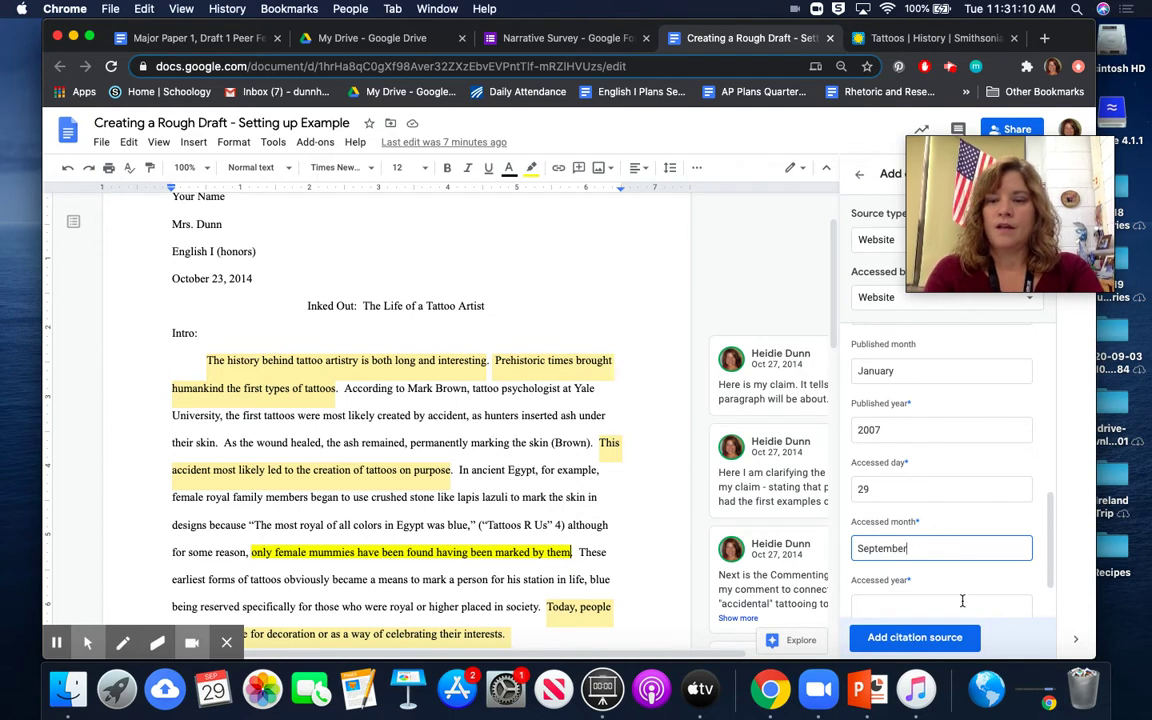
left_click(962, 604)
type("2020")
scroll(970, 535, "down", 2)
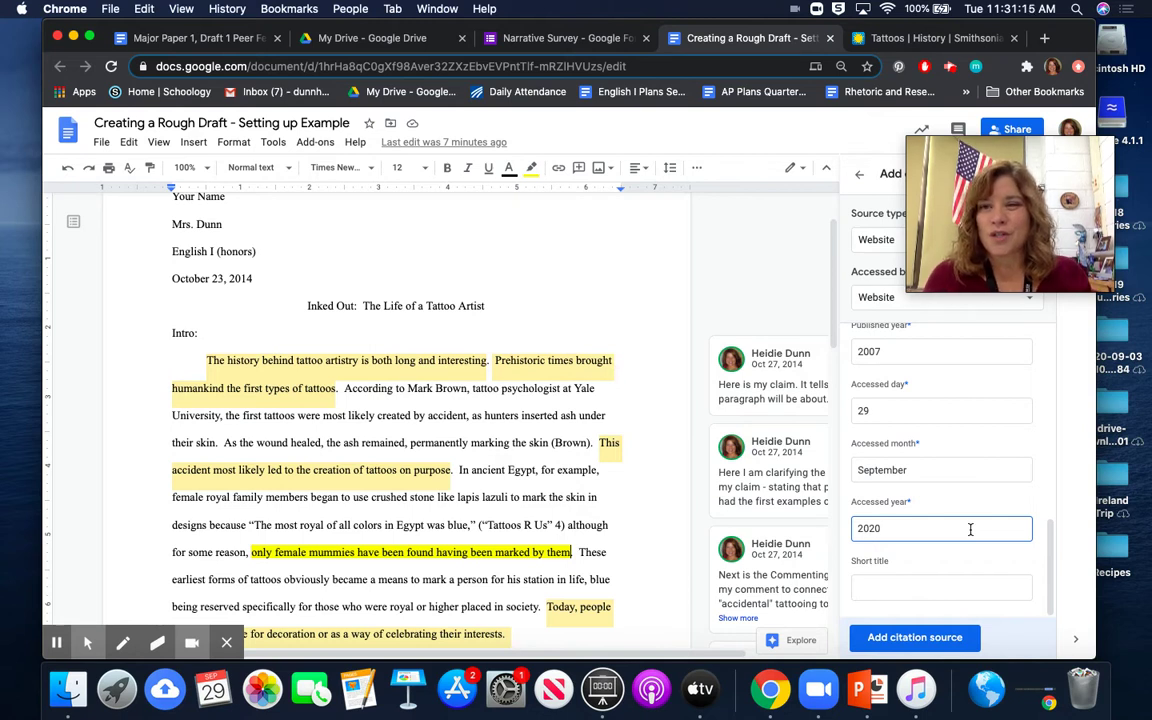
left_click(916, 640)
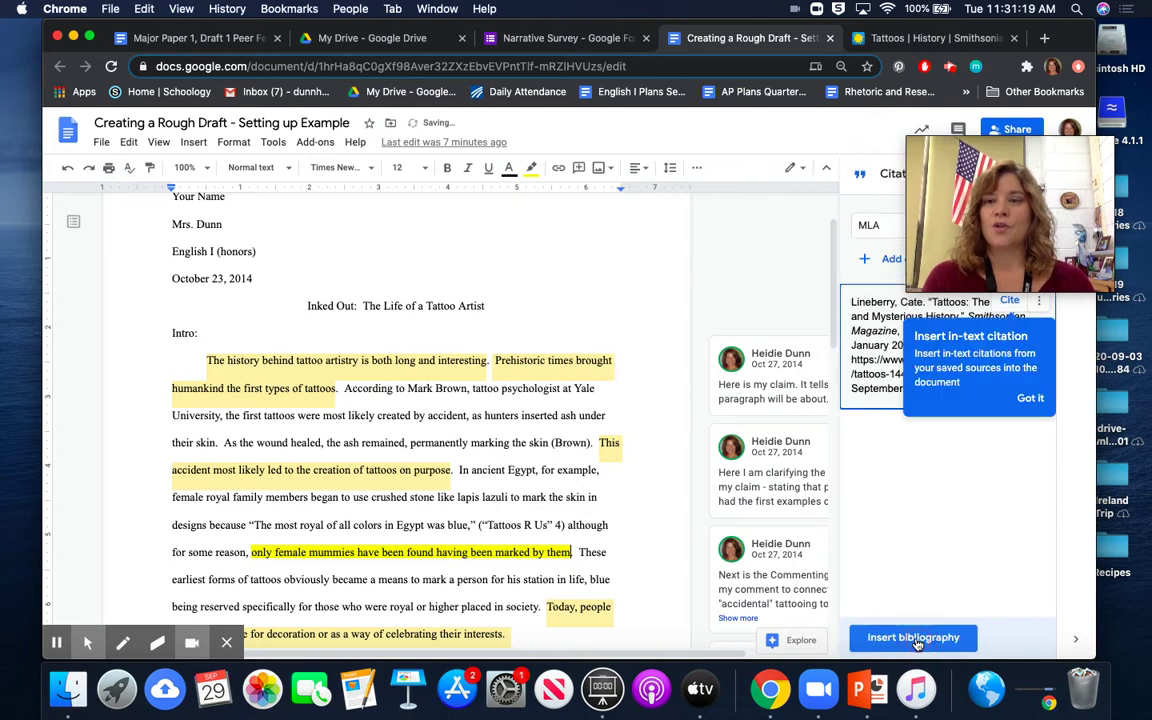
Dismiss the in-text citation tip and review the saved Lineberry Smithsonian MLA entry.
left_click(1027, 400)
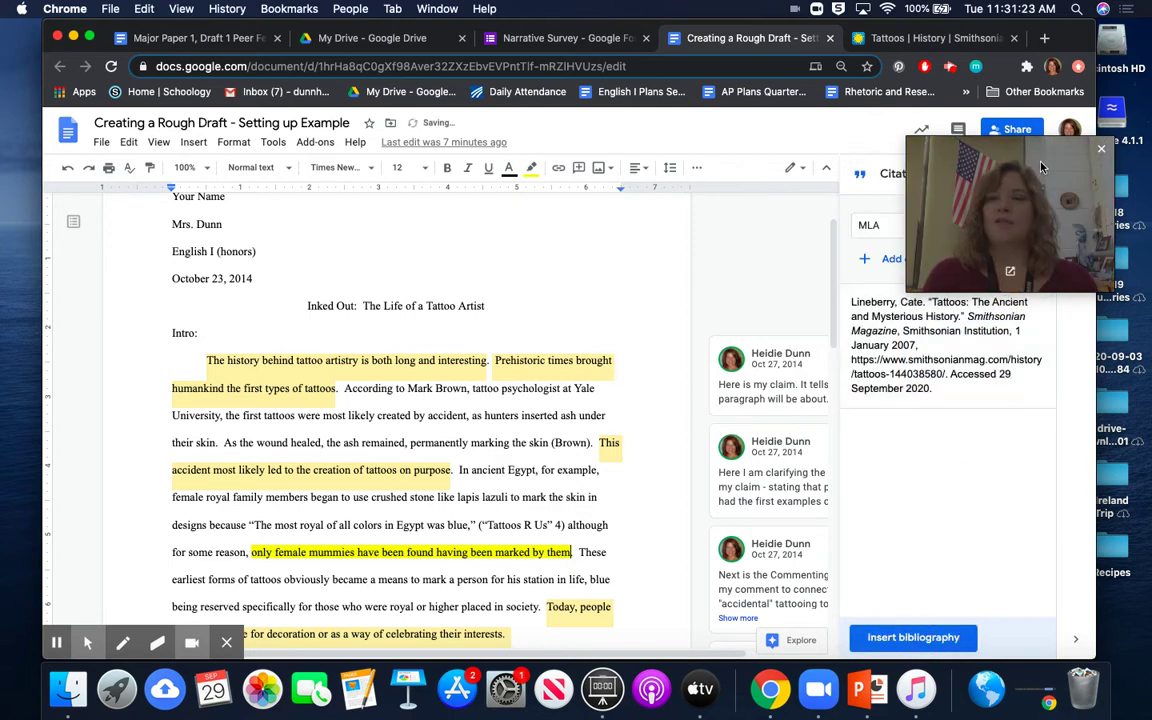
left_click_drag(610, 30, 425, 30)
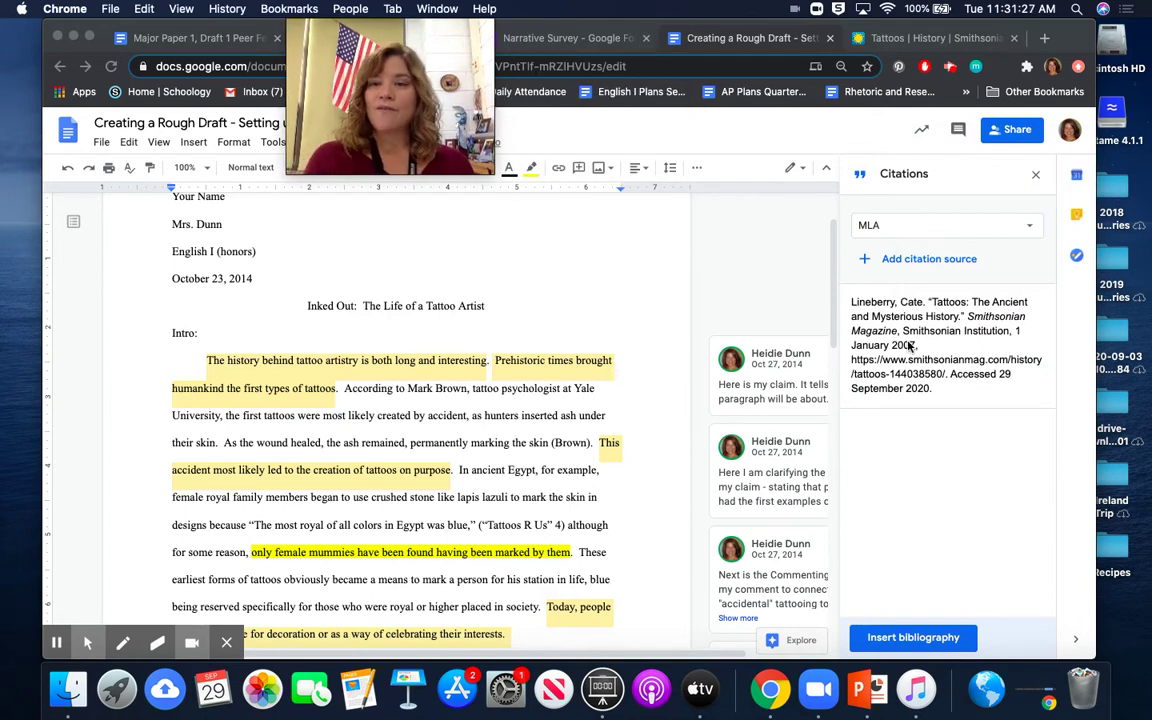
left_click(572, 558)
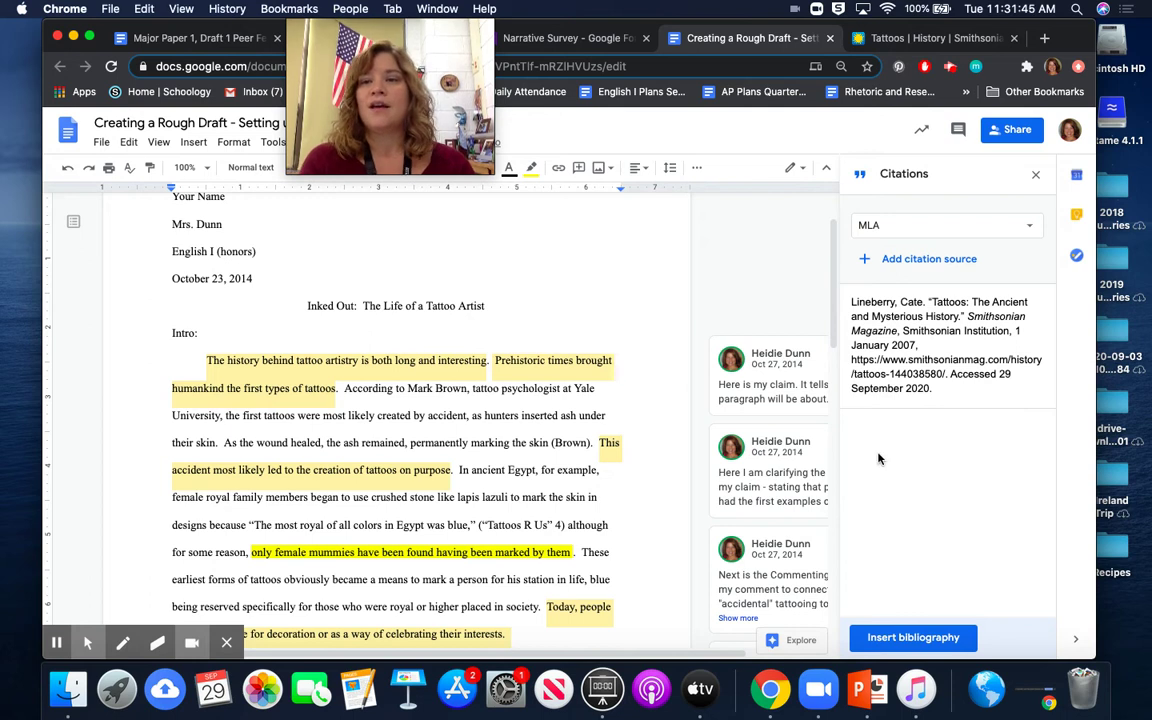
mouse_move(942, 335)
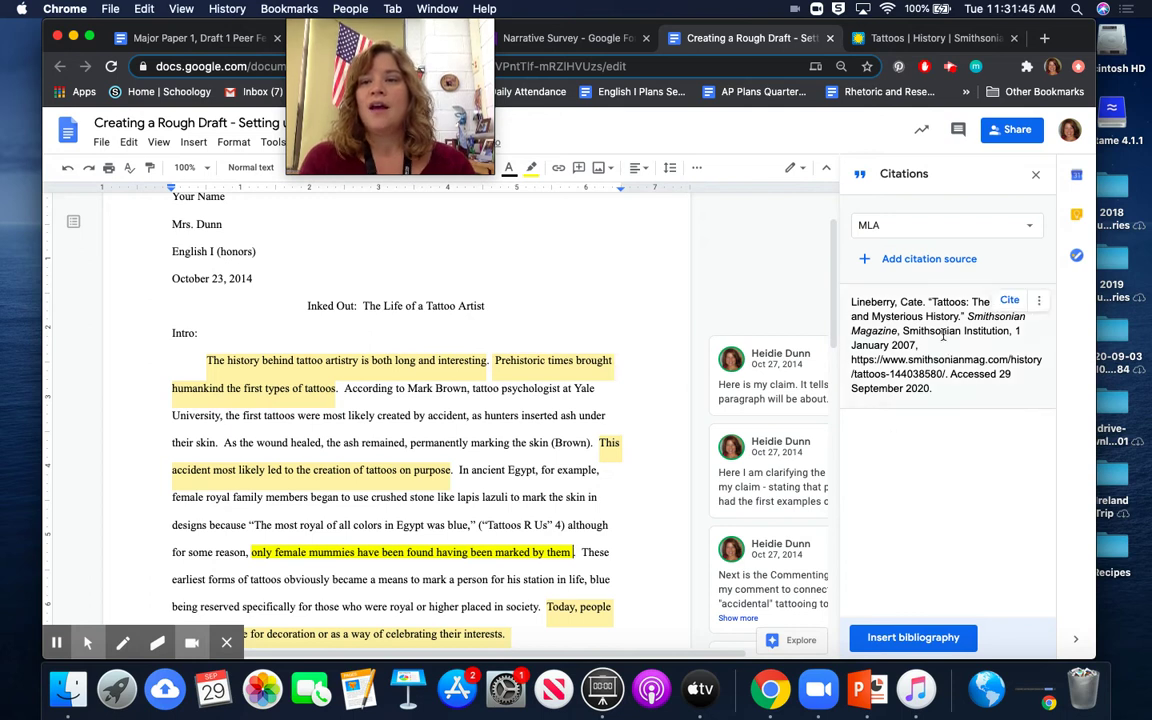
Cite Lineberry after "marked by them" in the intro, then close the Citations sidebar.
left_click(1010, 302)
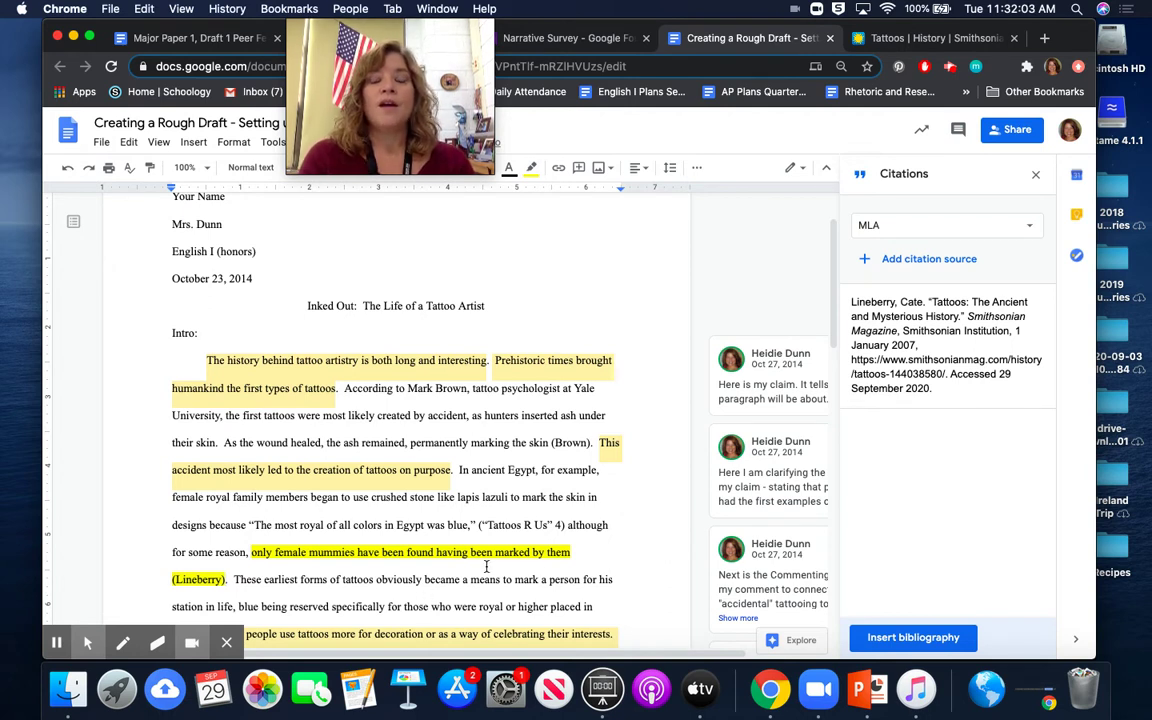
scroll(487, 566, "down", 1)
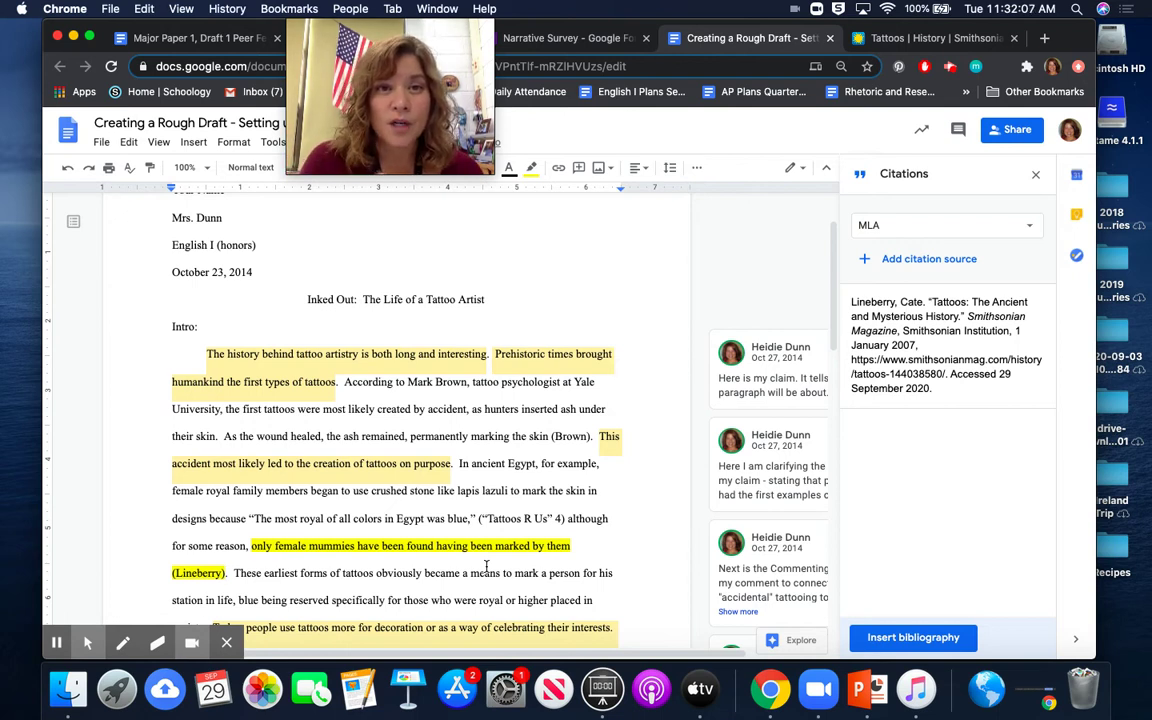
left_click(1037, 176)
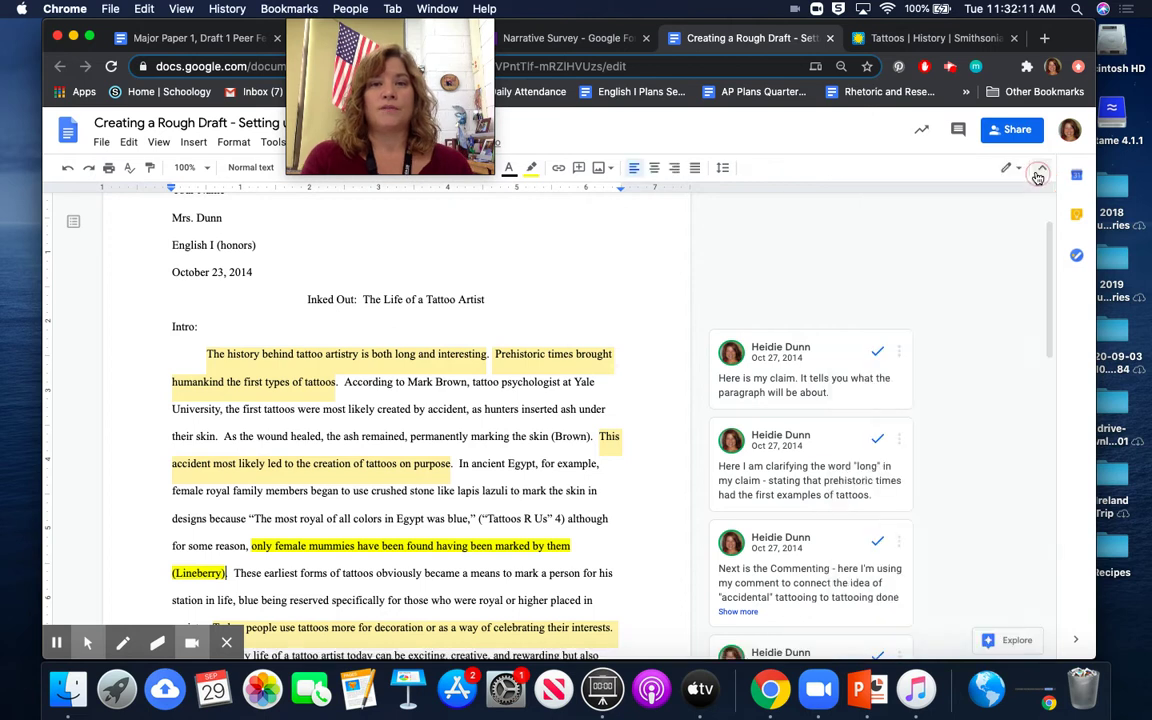
left_click_drag(457, 58, 1018, 66)
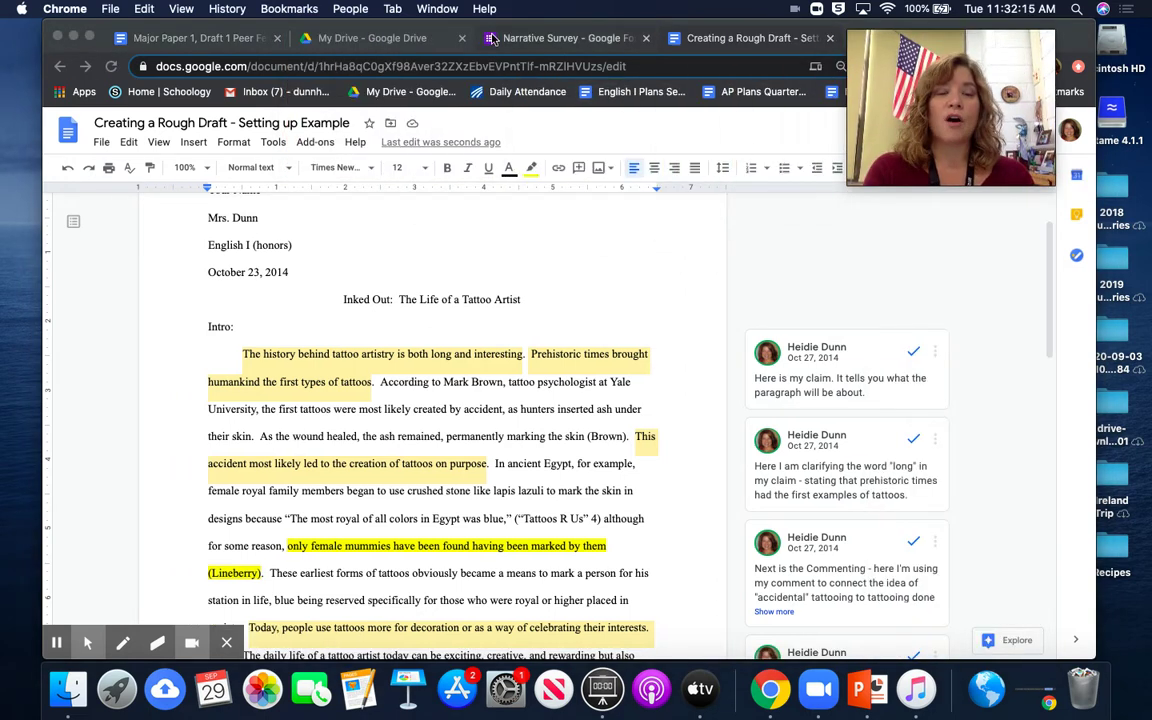
Reopen the Citations sidebar from the Tools menu.
left_click(262, 145)
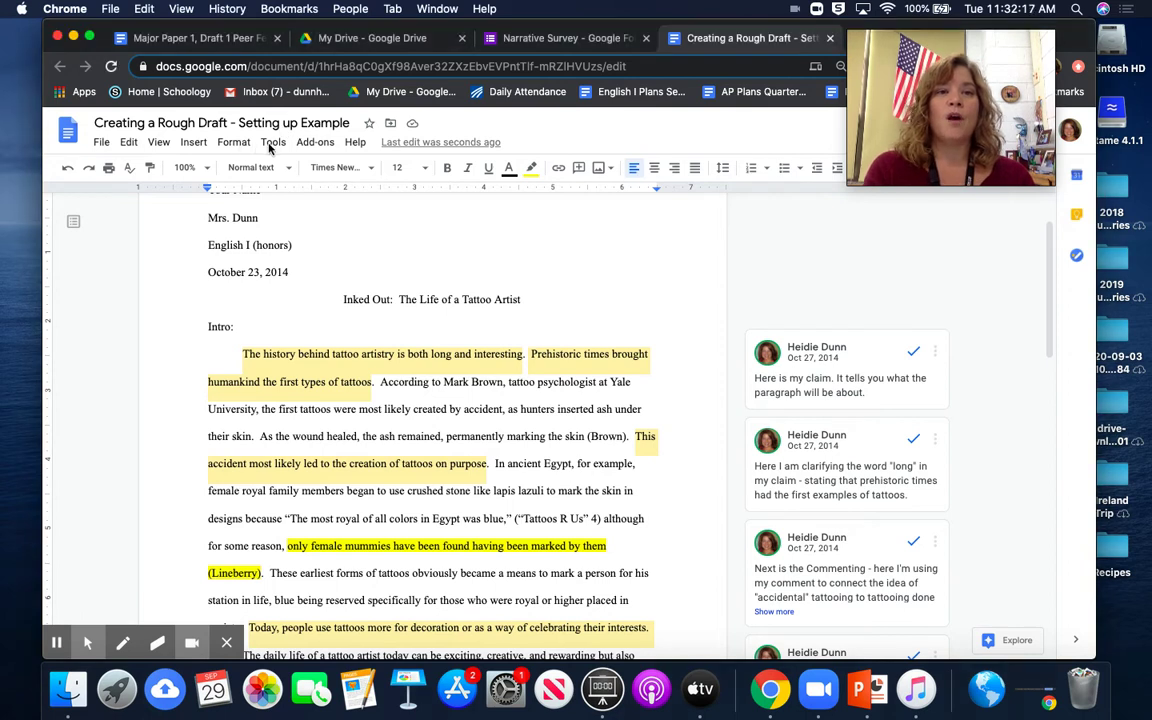
left_click(271, 143)
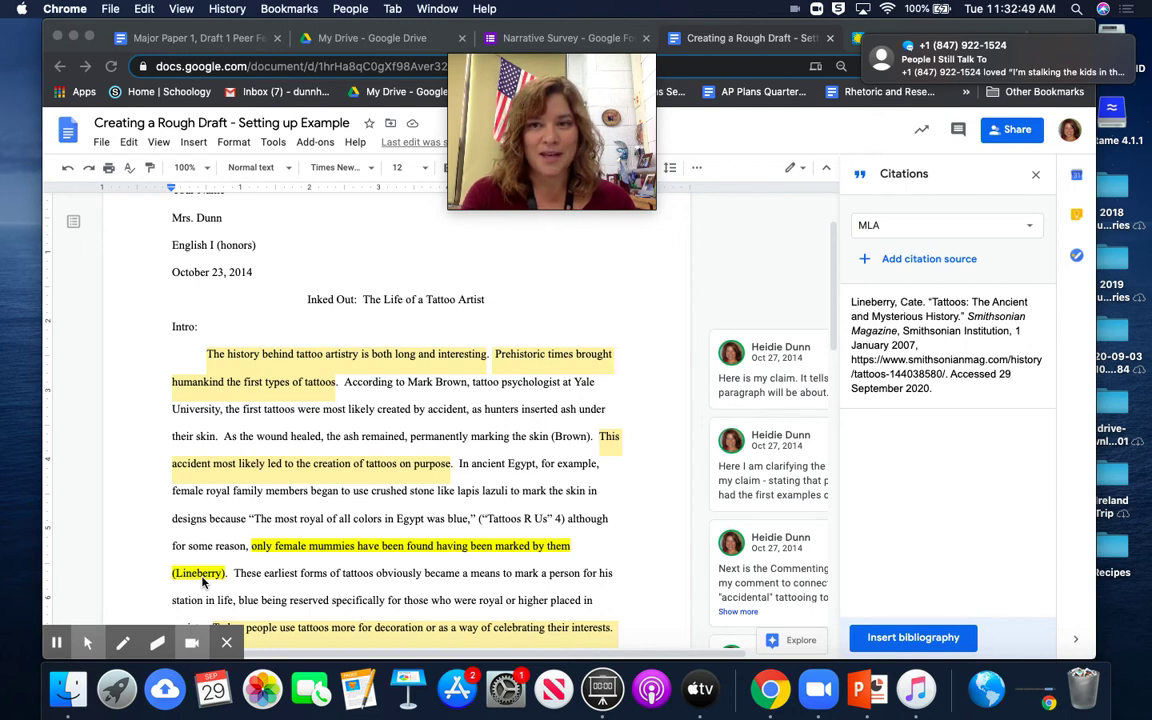
Add a new line after "with raw talent." and insert a page break to begin page 3.
scroll(216, 550, "down", 6)
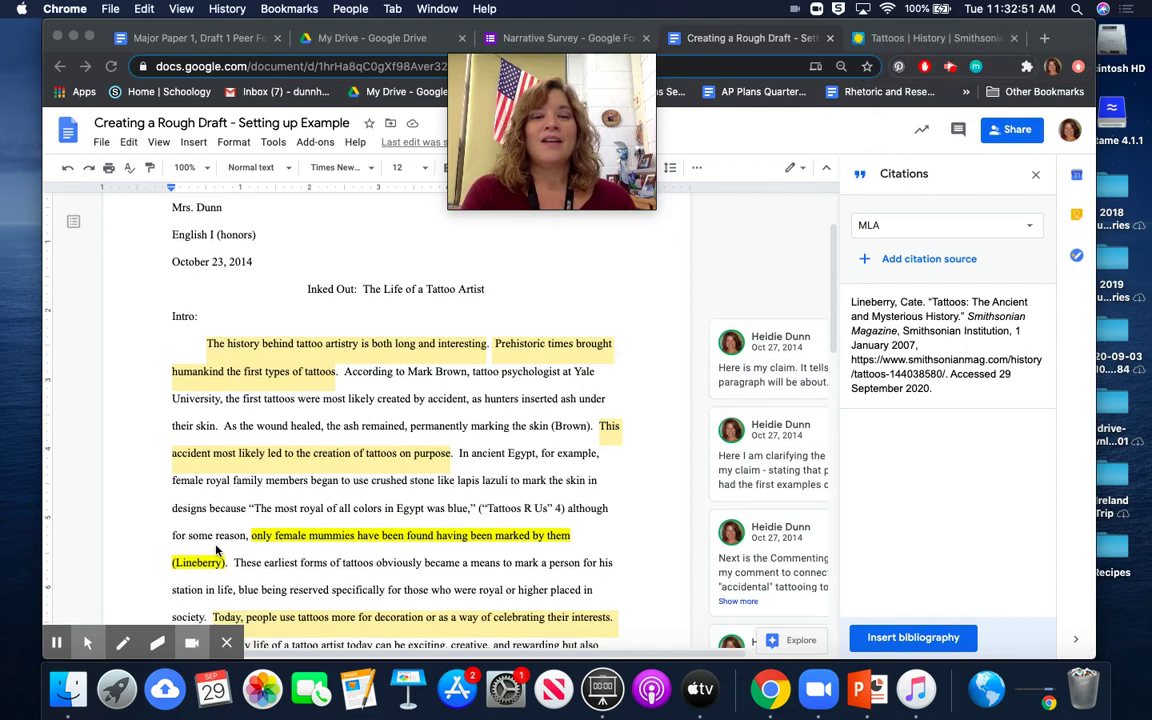
scroll(216, 550, "down", 10)
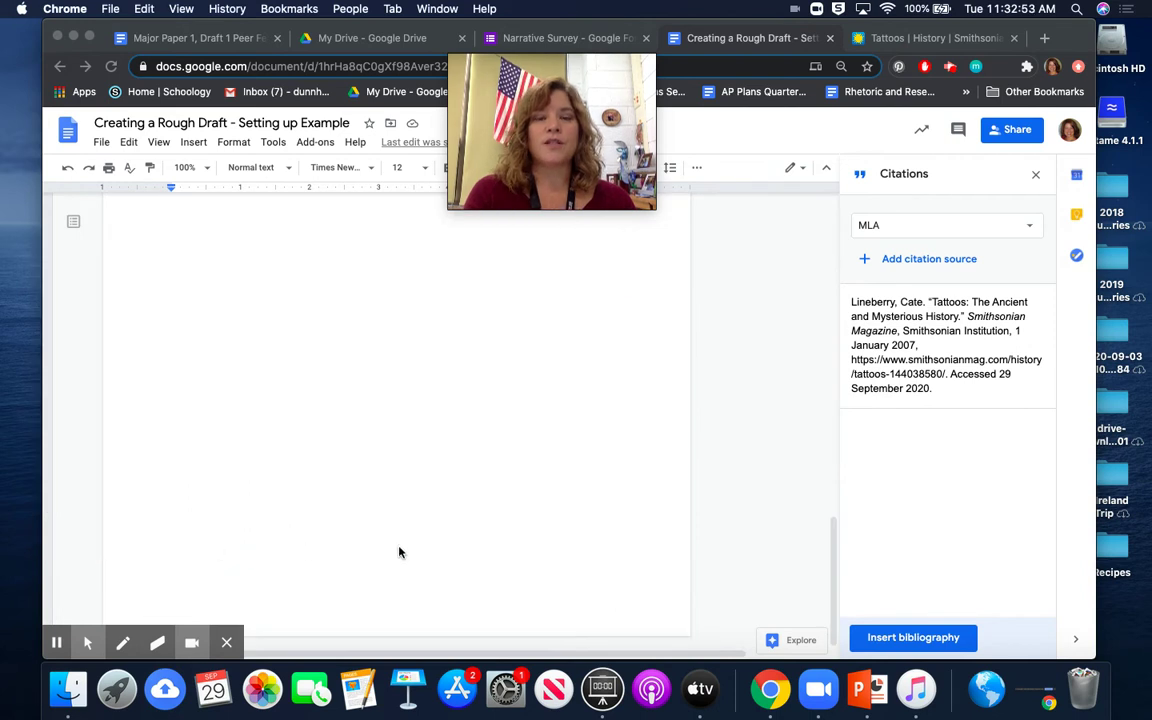
scroll(398, 548, "up", 5)
left_click(283, 577)
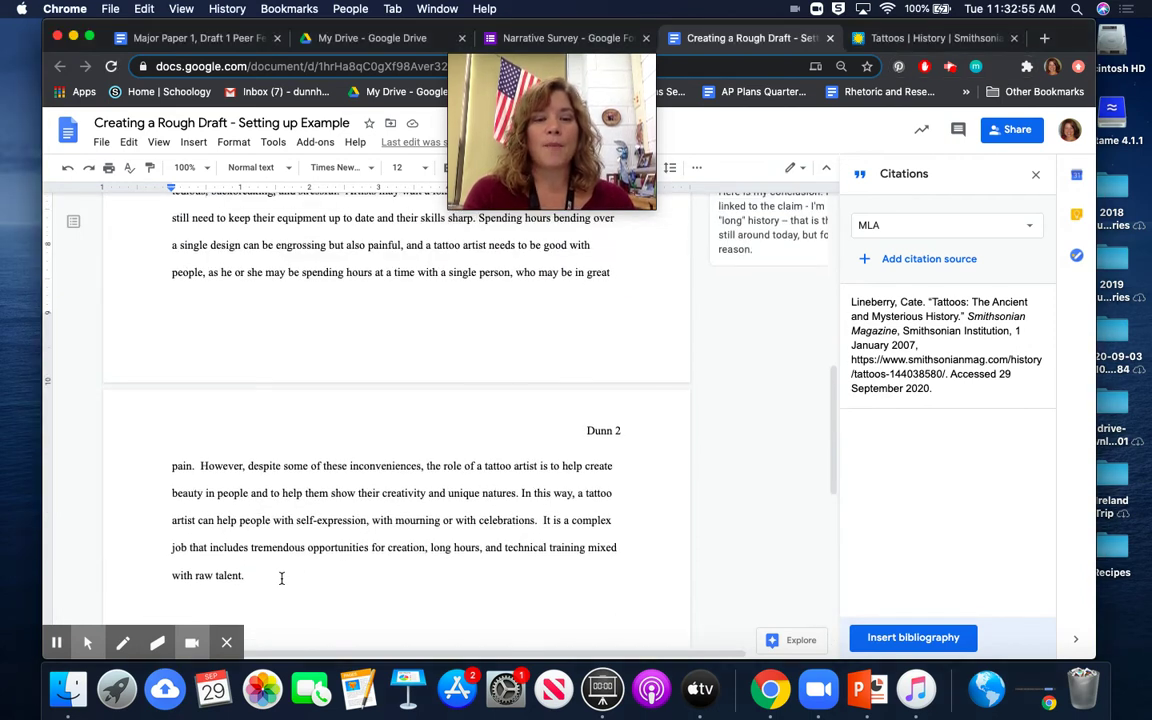
key("Return")
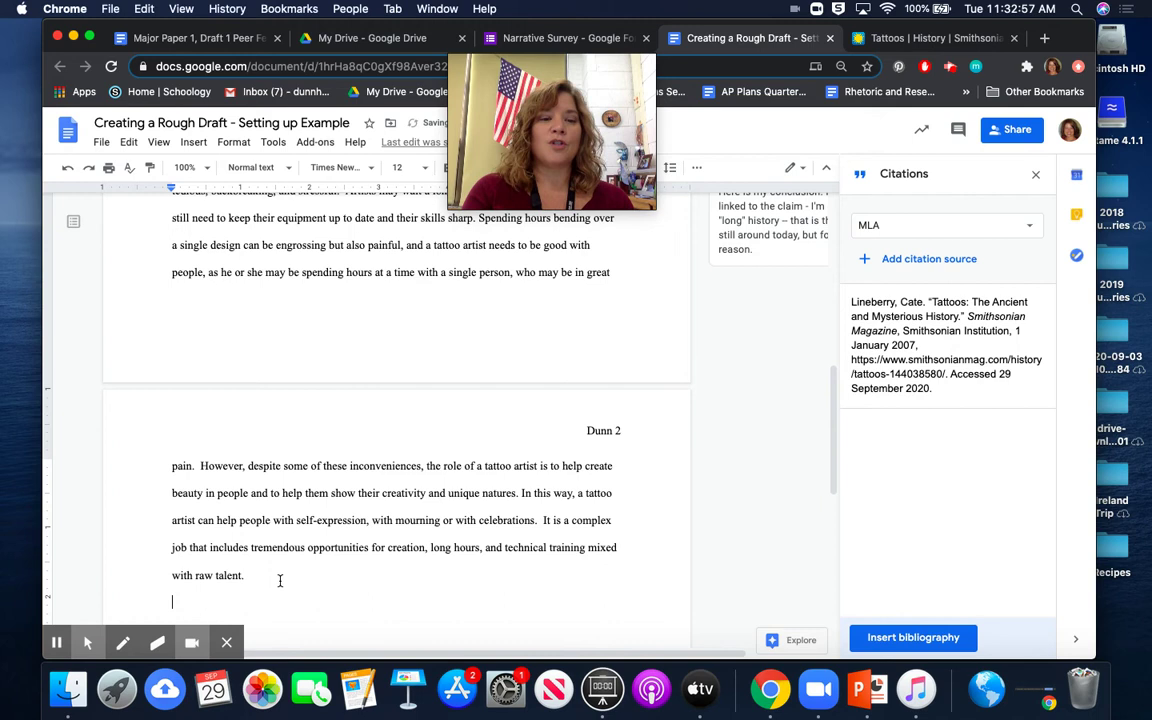
left_click(193, 144)
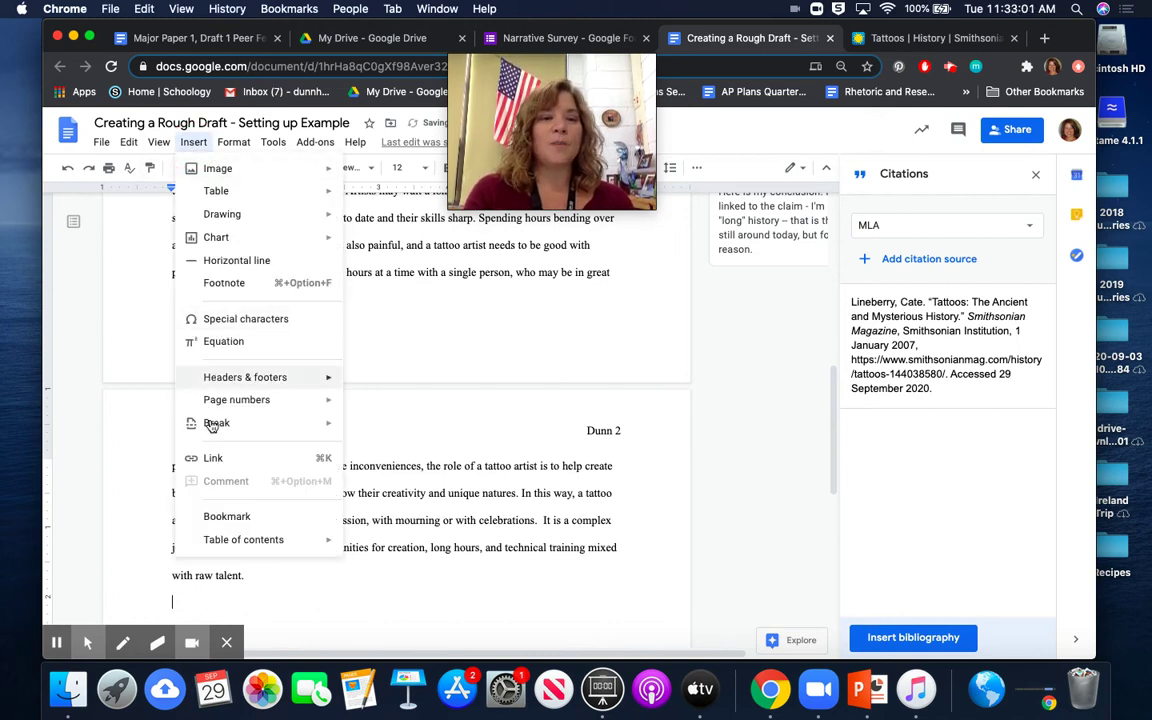
mouse_move(211, 426)
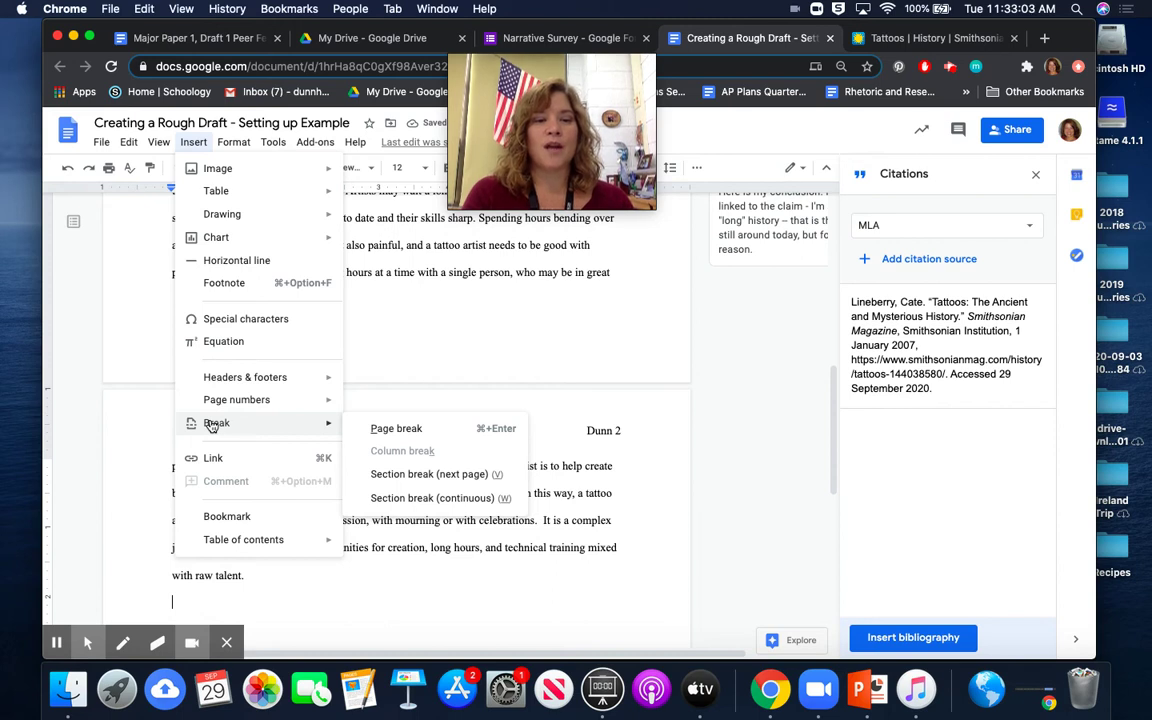
left_click(392, 430)
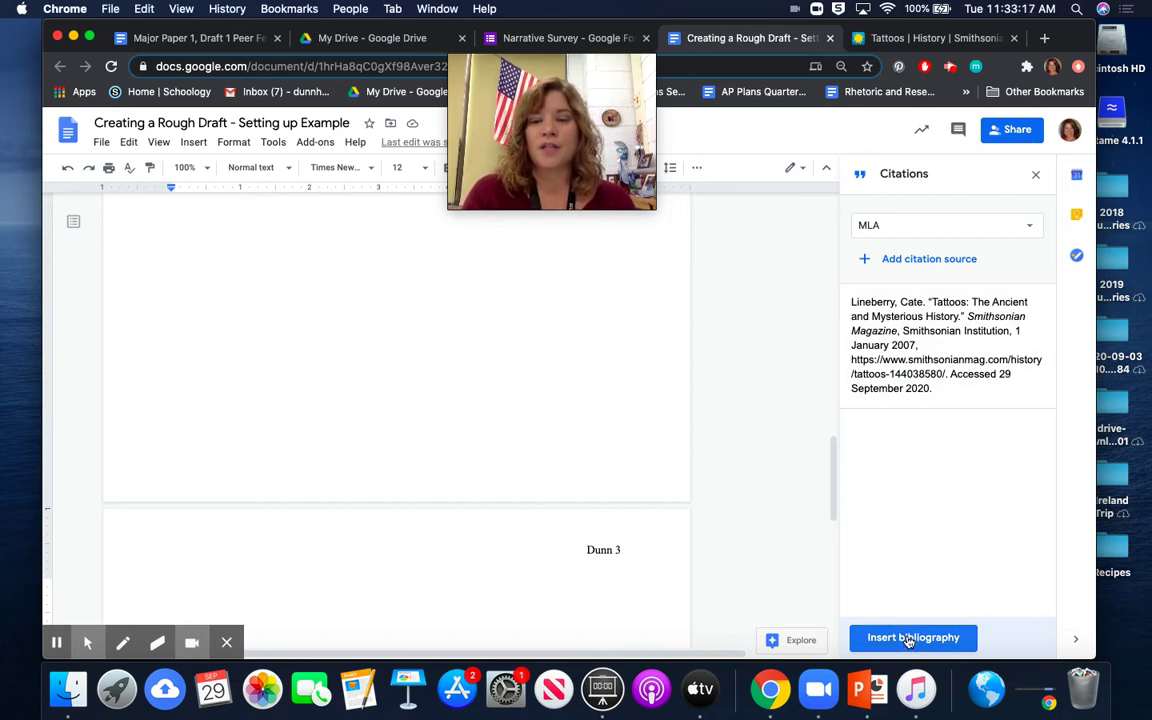
Insert a bibliography containing the Lineberry MLA entry at the top of page 3.
left_click(909, 638)
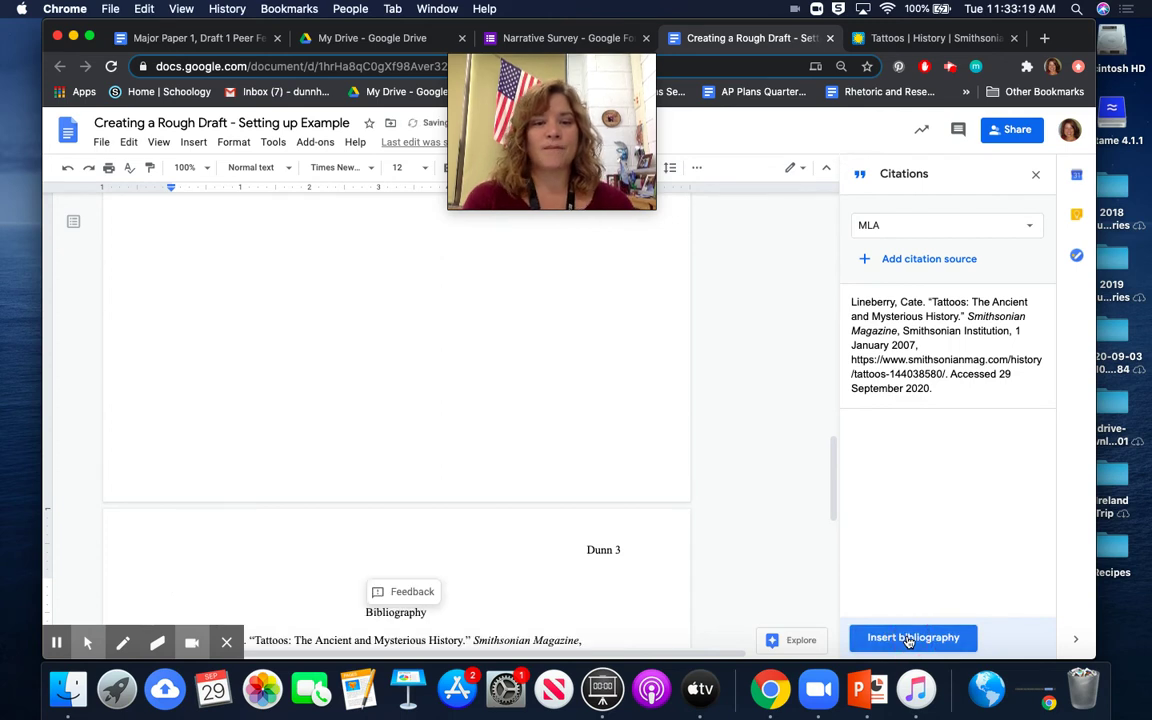
scroll(495, 555, "down", 4)
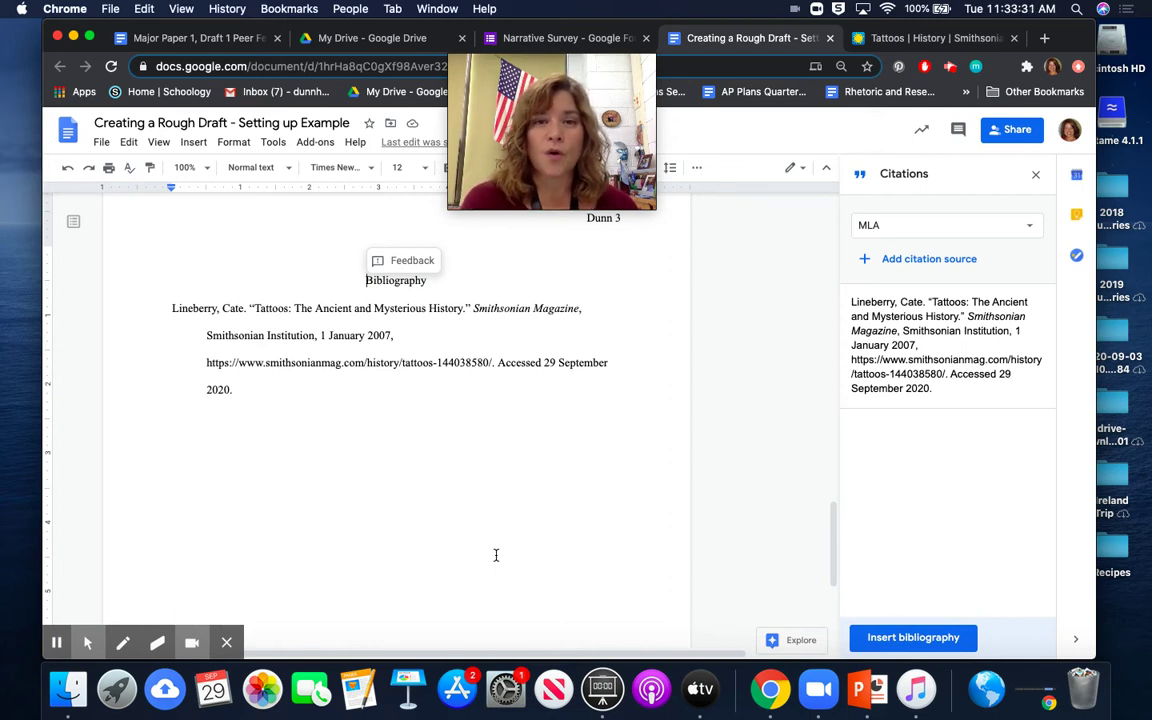
Replace the "Bibliography" heading text with "Works Cited".
left_click(428, 281)
left_click_drag(428, 281, 365, 281)
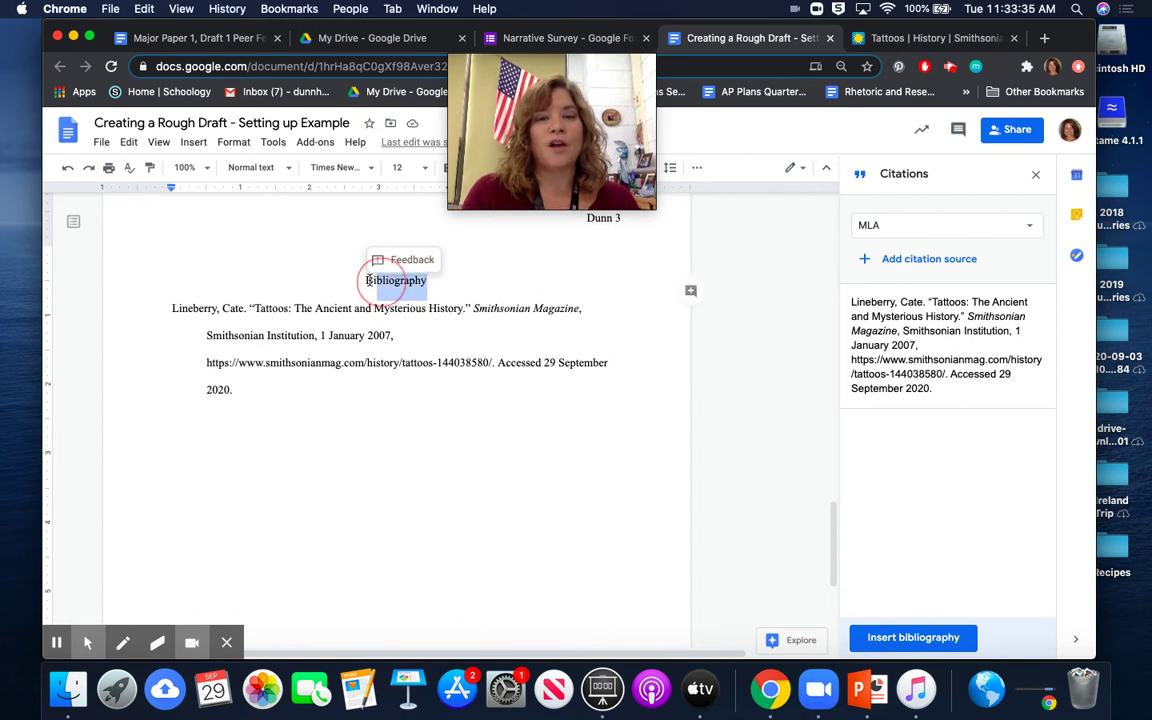
type("Work")
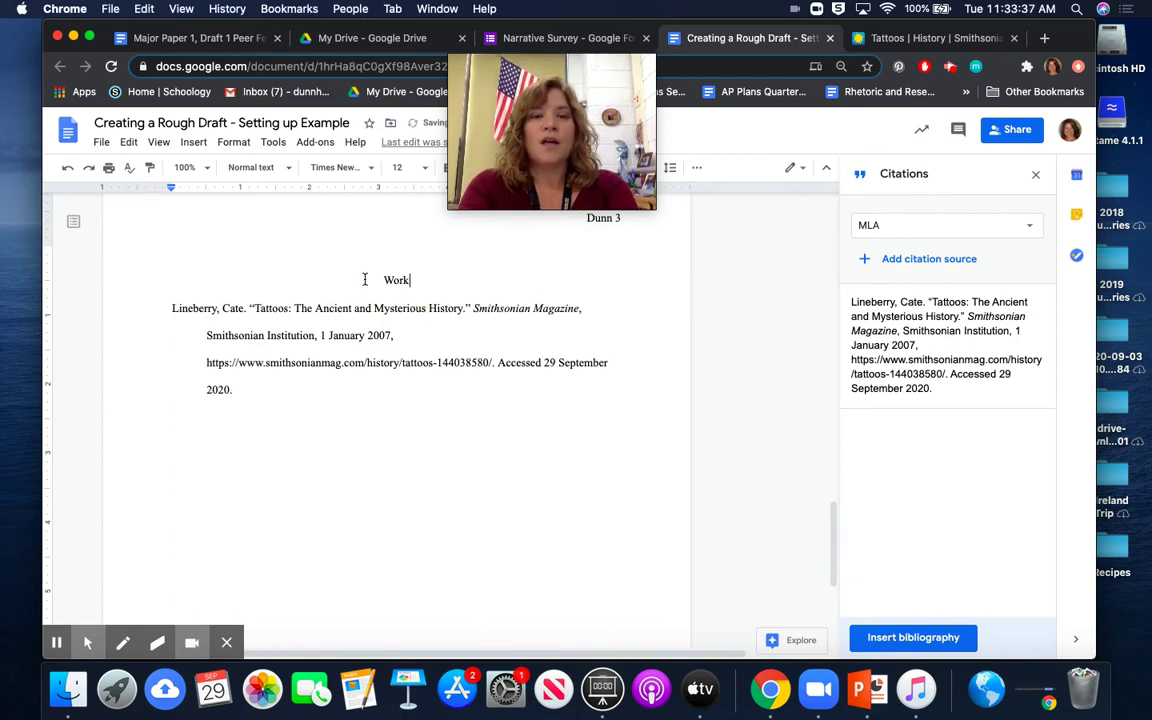
type("s")
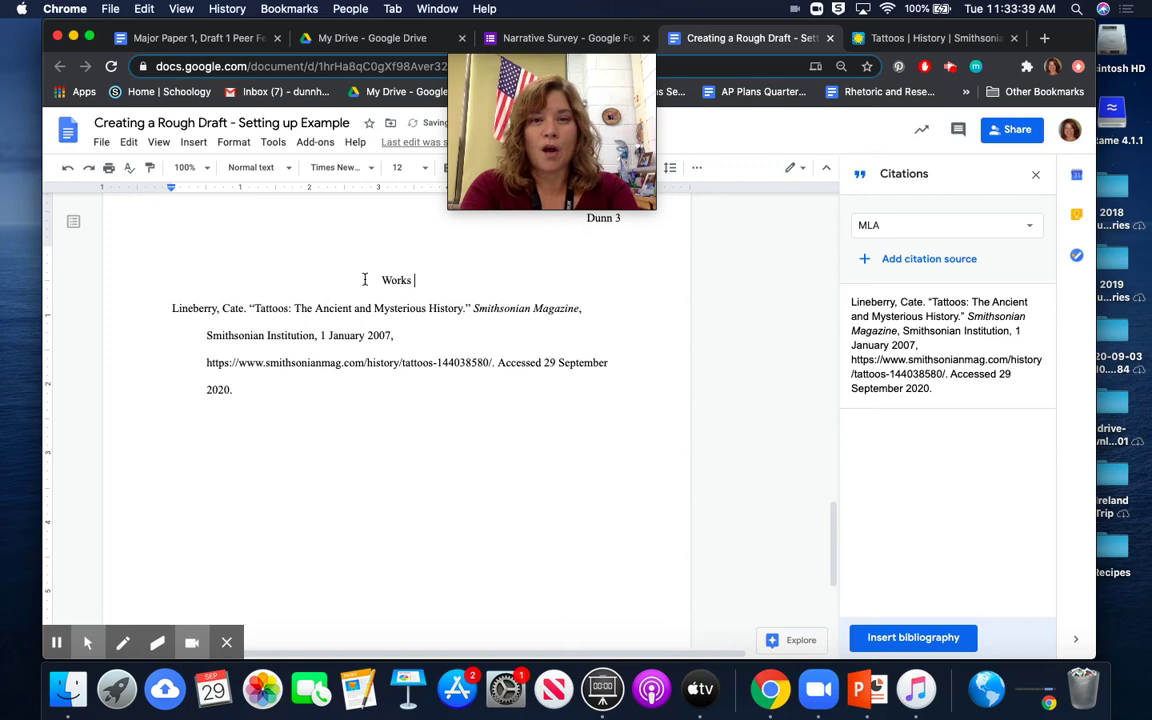
type(" Cited")
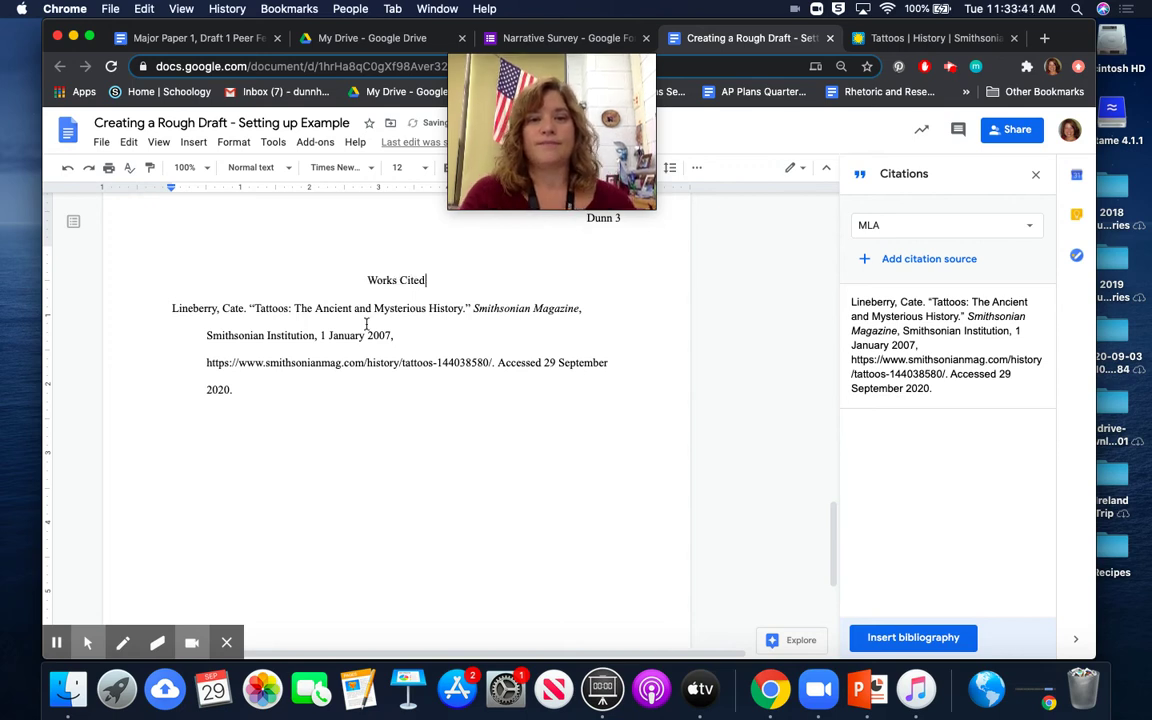
left_click(351, 398)
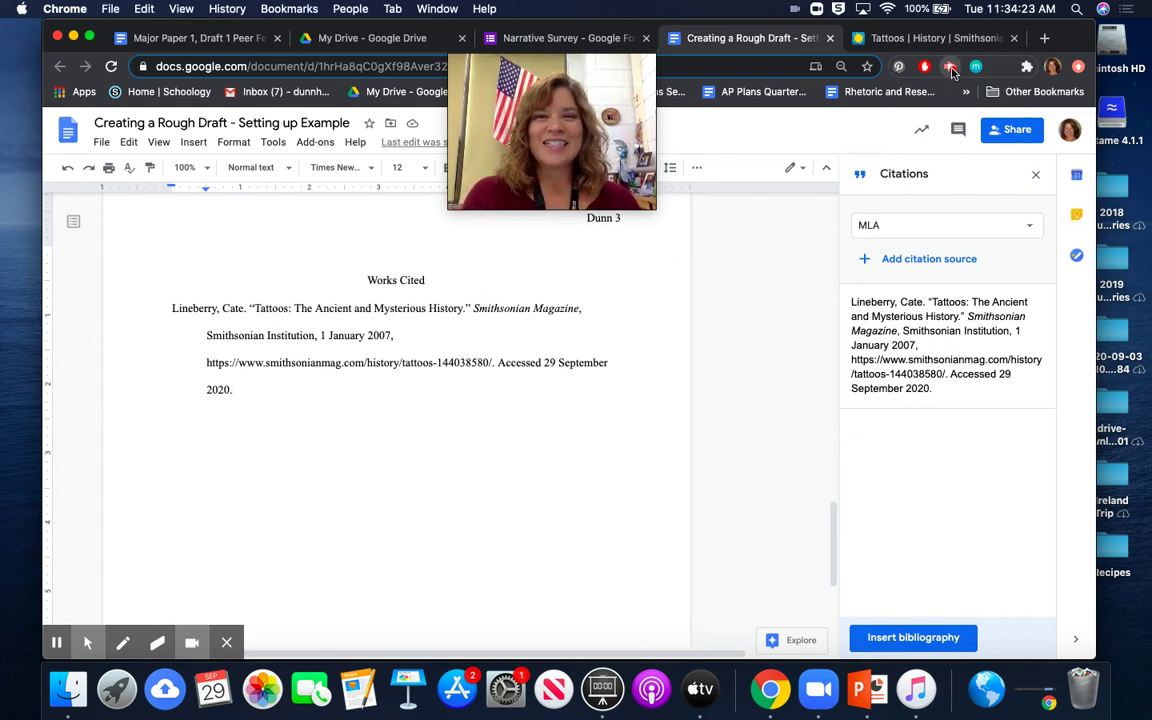
left_click(951, 68)
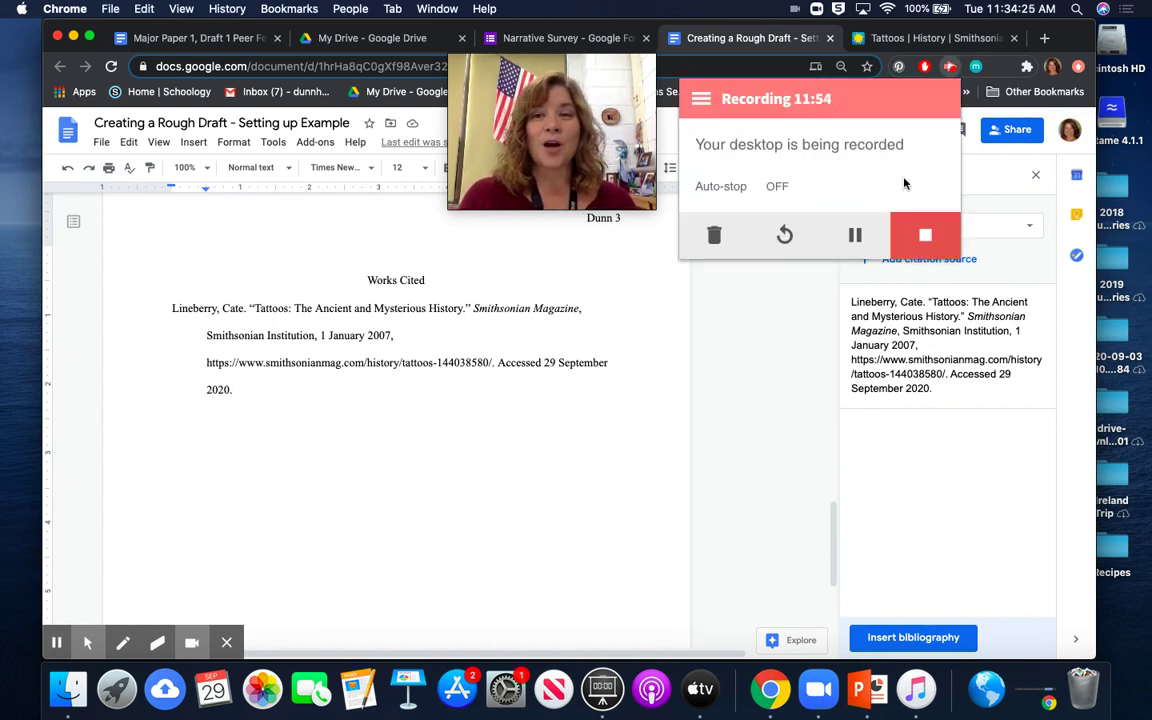